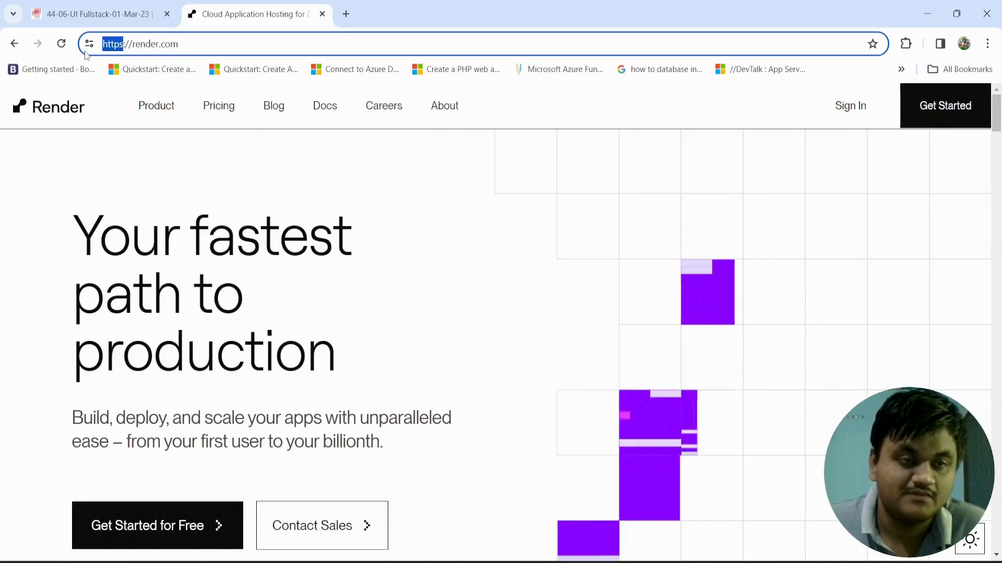
# Step: Open the GitHub dashboard at github.com in a new browser tab alongside the Render site
pyautogui.click(196, 40)
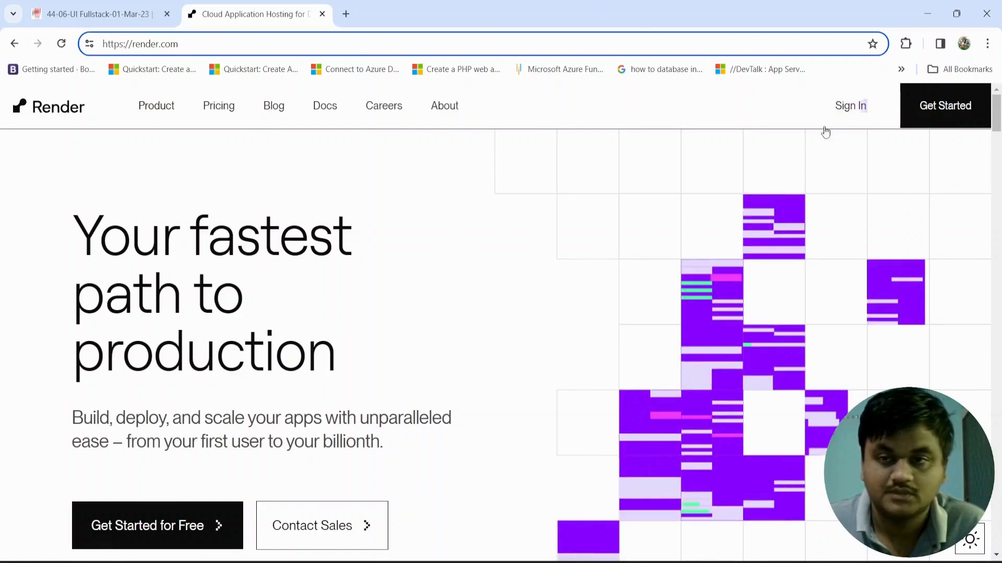
pyautogui.click(346, 14)
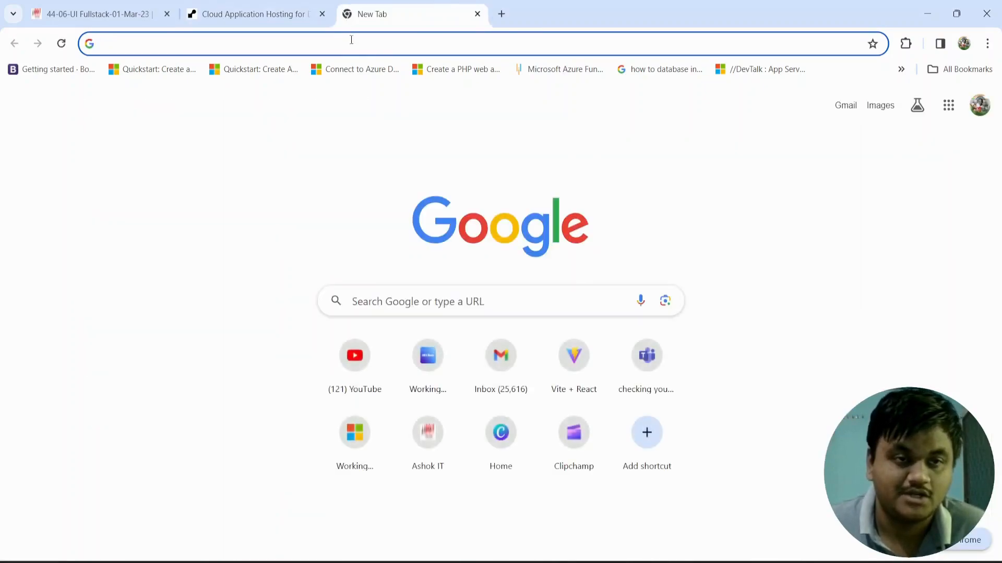
pyautogui.write('github.com')
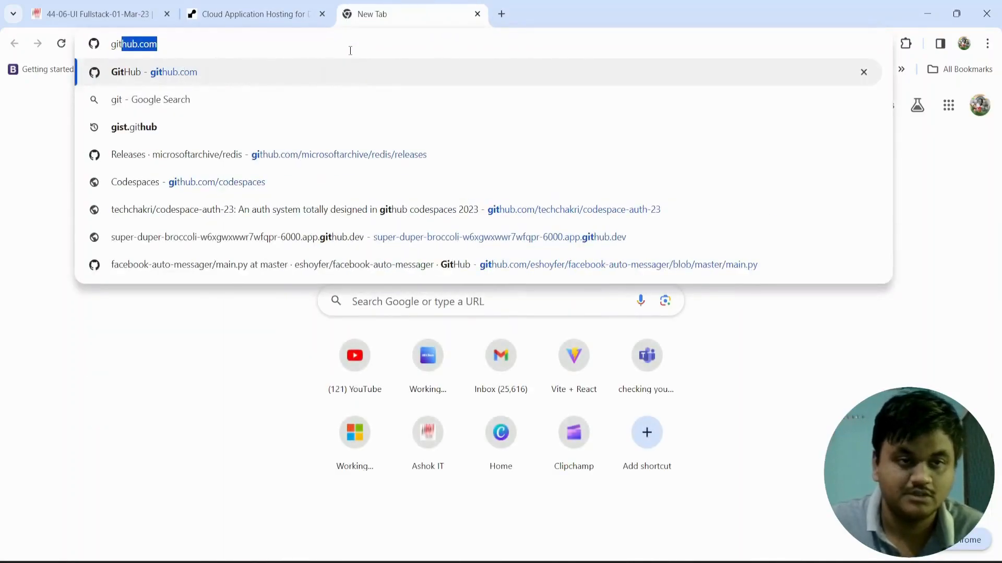
pyautogui.press('Return')
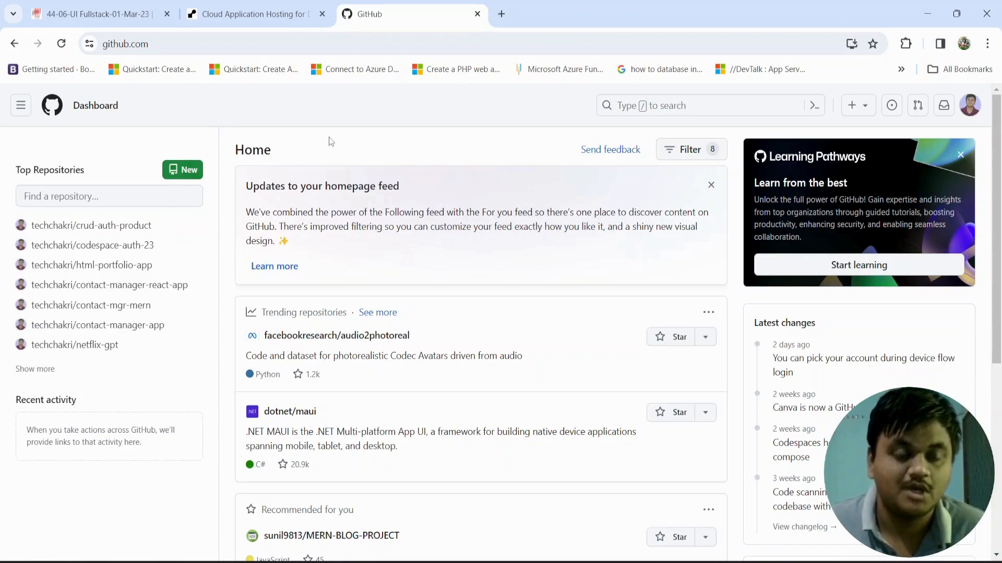
pyautogui.moveTo(278, 150); pyautogui.dragTo(233, 149)
pyautogui.click(319, 152)
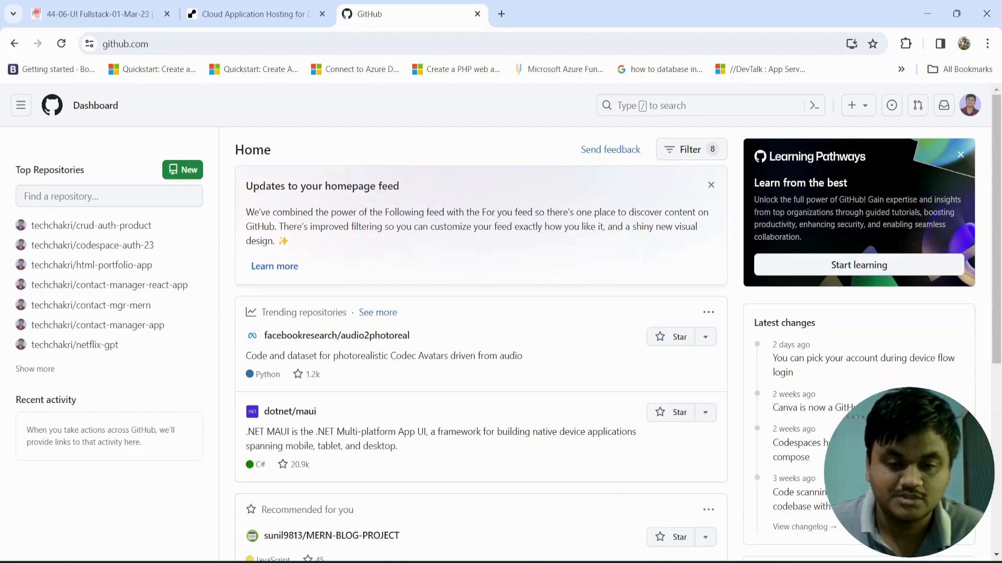
# Step: In File Explorer, open the Backend folder on drive D inside full_stack_web_developement_course, UI-FullStack-React, UI-FullStack-React
pyautogui.press('super+e')
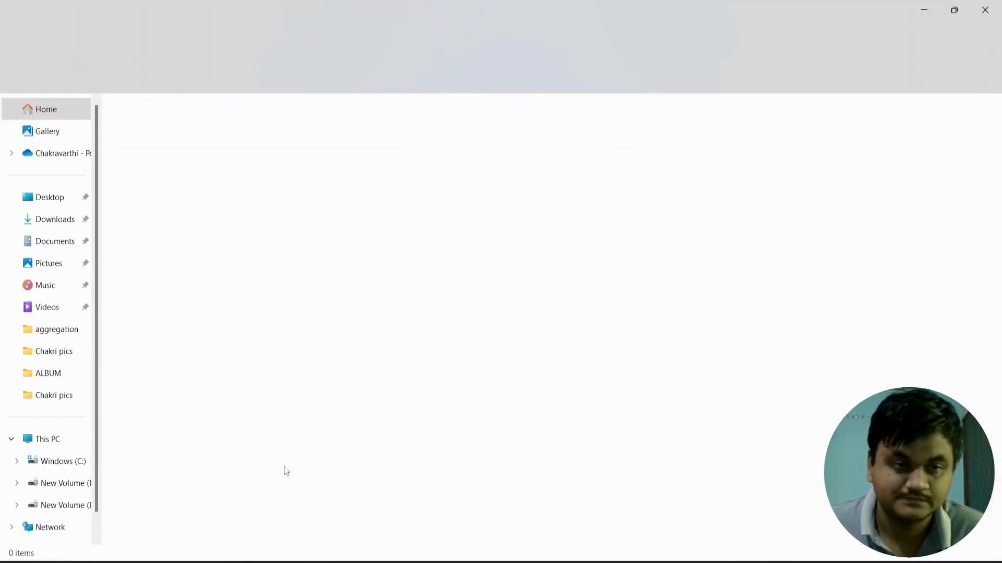
pyautogui.click(65, 483)
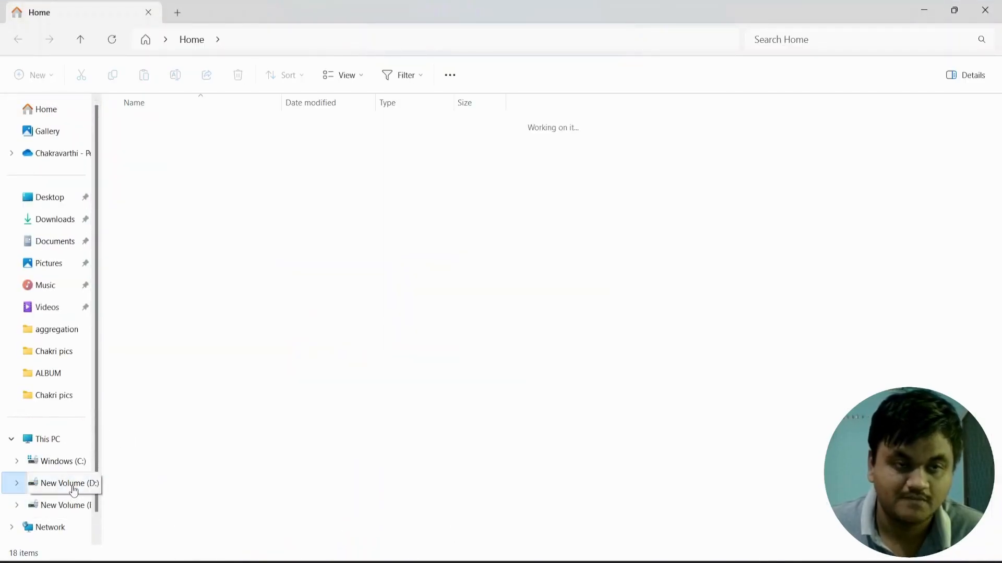
pyautogui.click(204, 196)
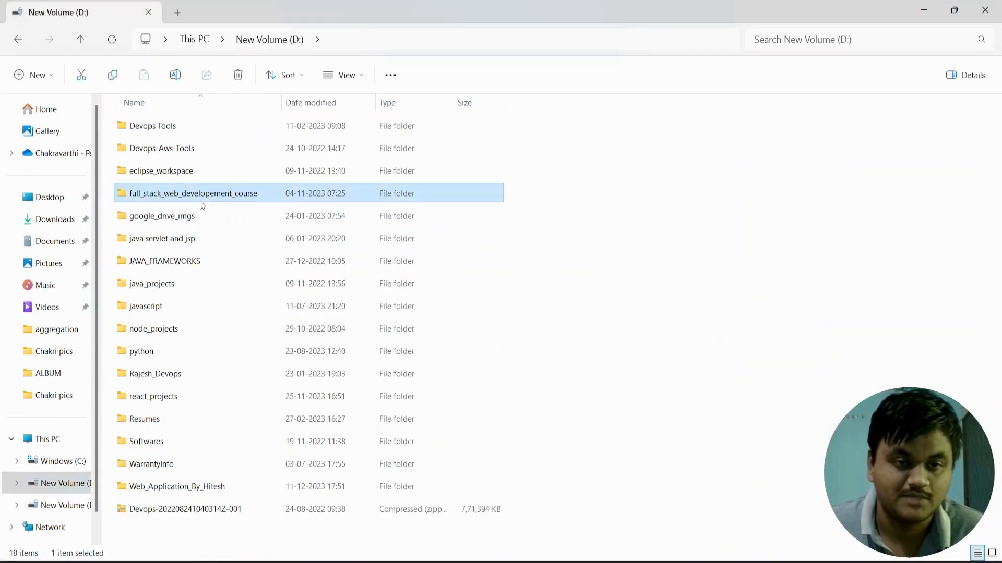
pyautogui.doubleClick(202, 203)
pyautogui.doubleClick(147, 395)
pyautogui.doubleClick(177, 126)
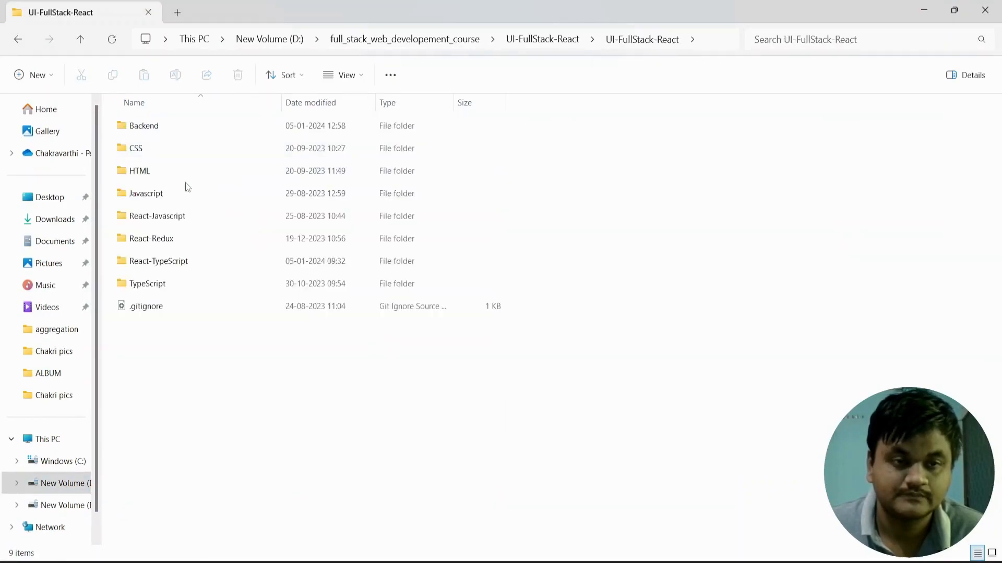
pyautogui.doubleClick(189, 124)
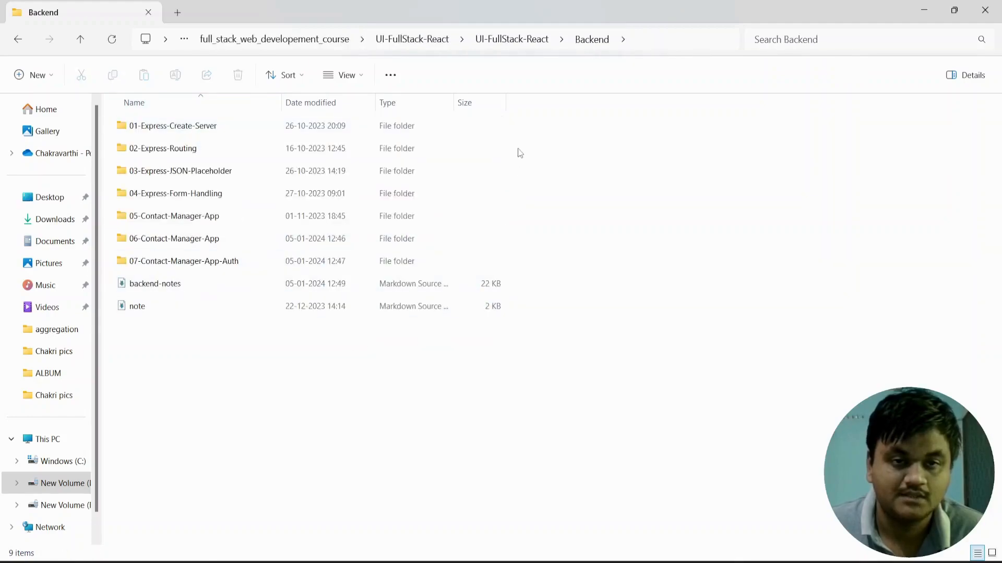
# Step: Open a maximized Command Prompt in the Backend folder and run "code ." to open that folder in VS Code
pyautogui.click(660, 37)
pyautogui.write('cmd')
pyautogui.press('Return')
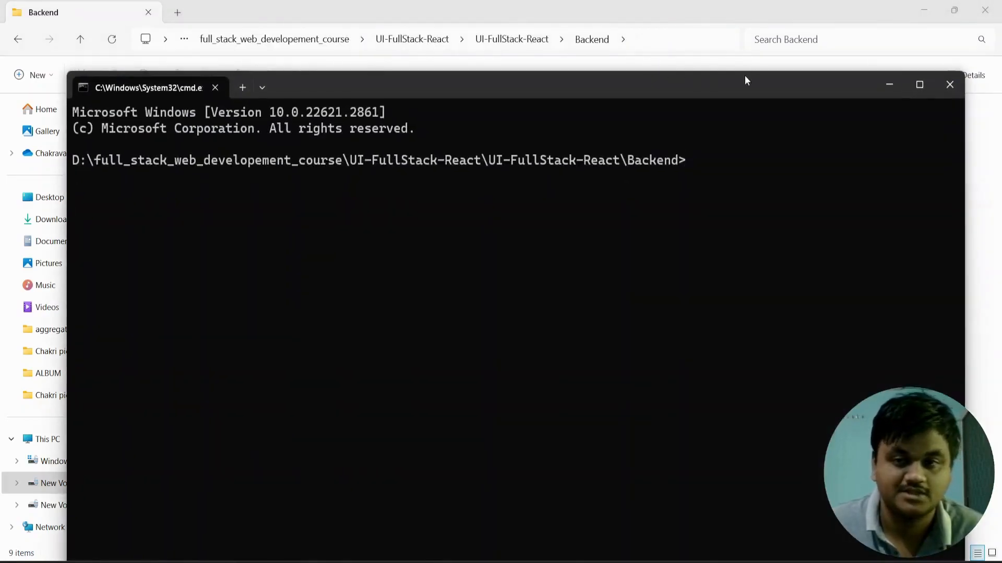
pyautogui.moveTo(745, 77); pyautogui.dragTo(767, 35)
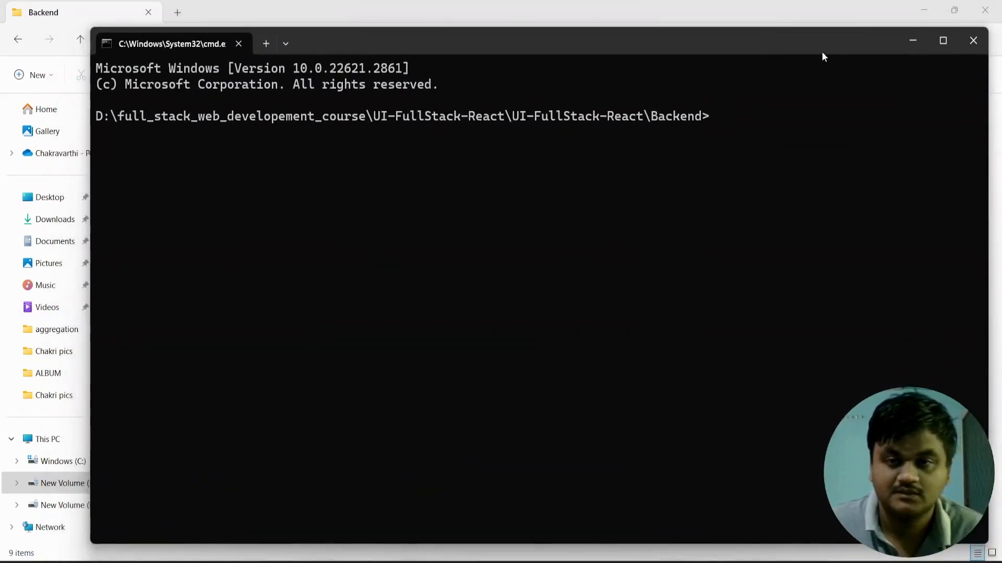
pyautogui.click(941, 41)
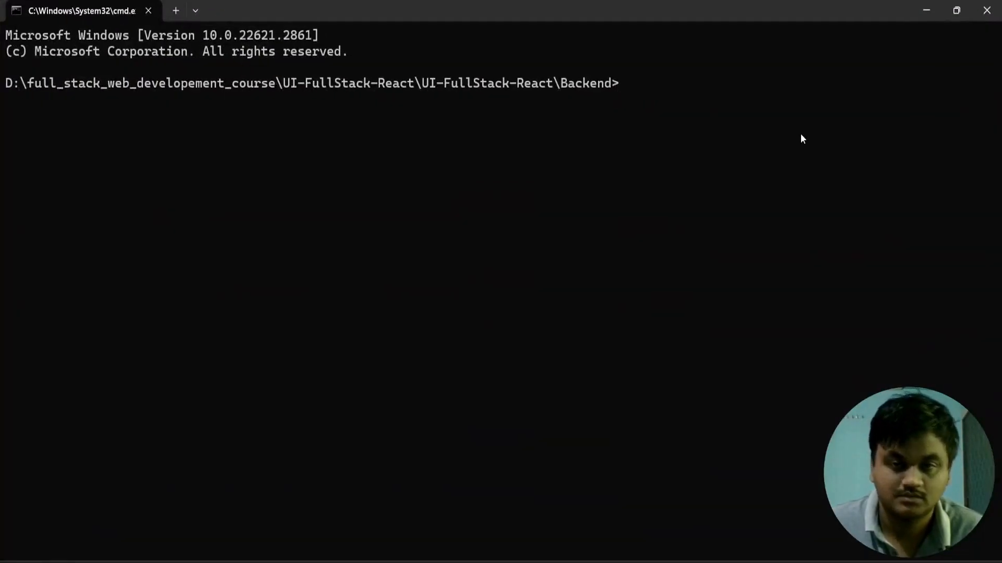
pyautogui.write('code .')
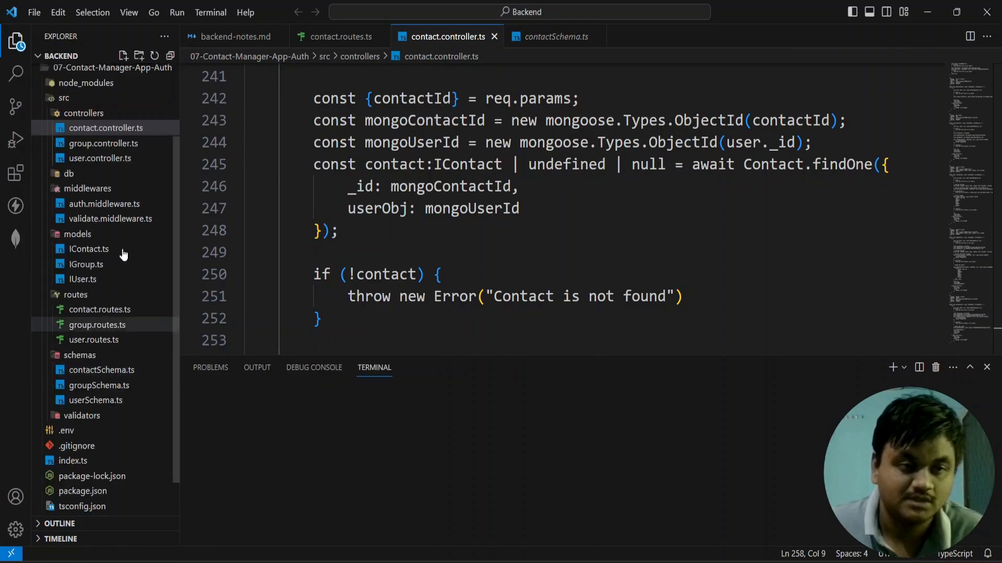
# Step: Collapse all folders in the Backend project tree and close every open editor file
pyautogui.click(169, 56)
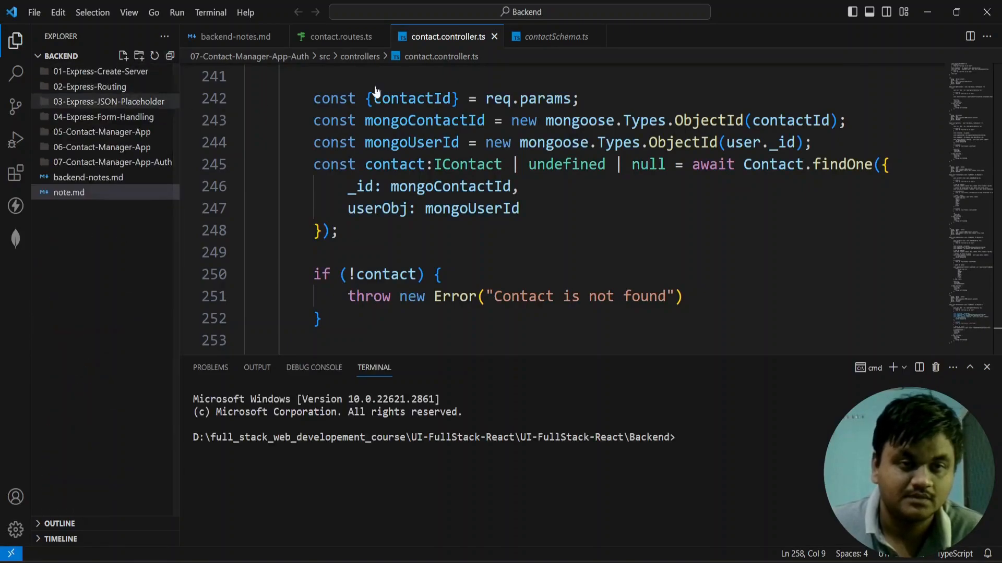
pyautogui.click(493, 36)
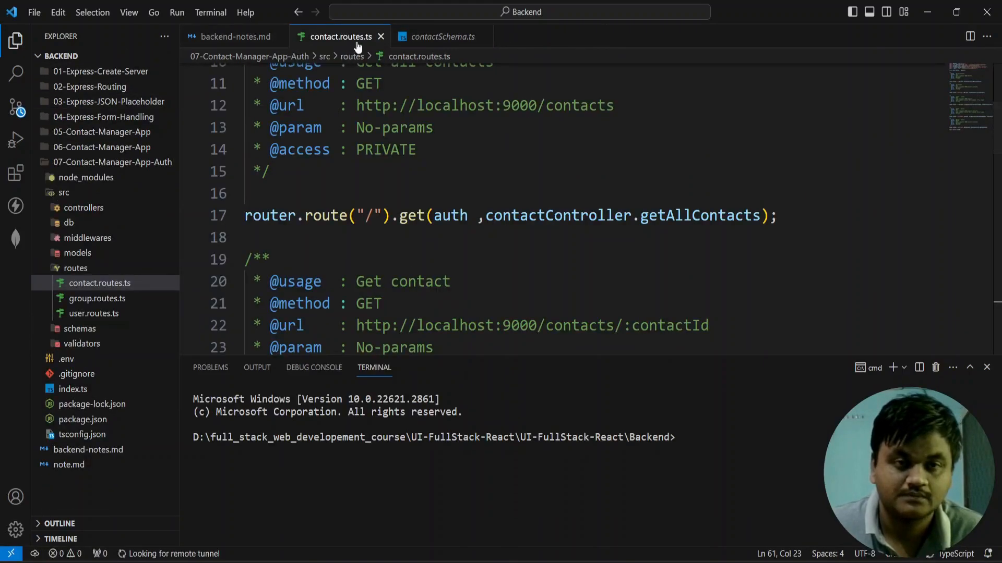
pyautogui.click(382, 36)
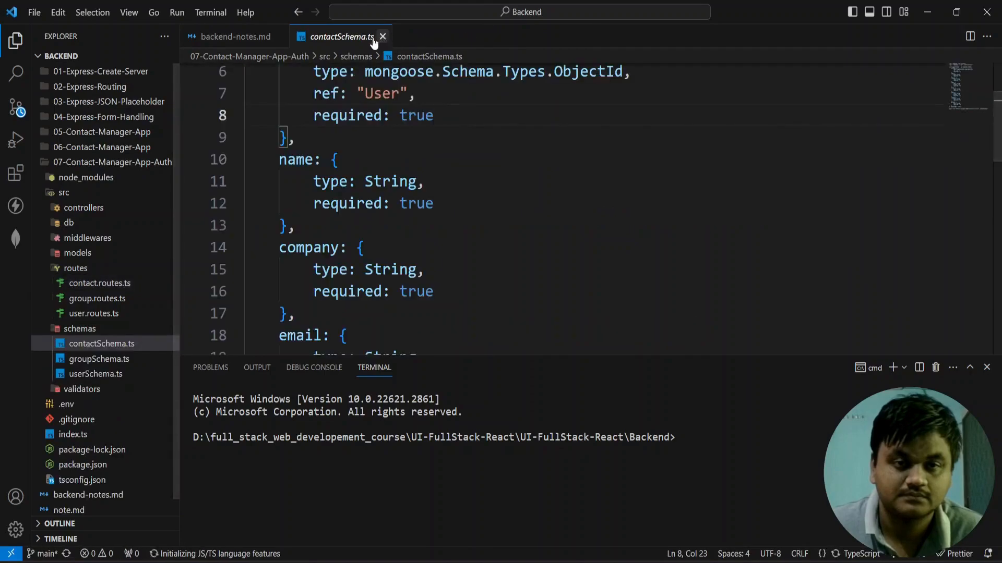
pyautogui.click(382, 36)
pyautogui.click(278, 37)
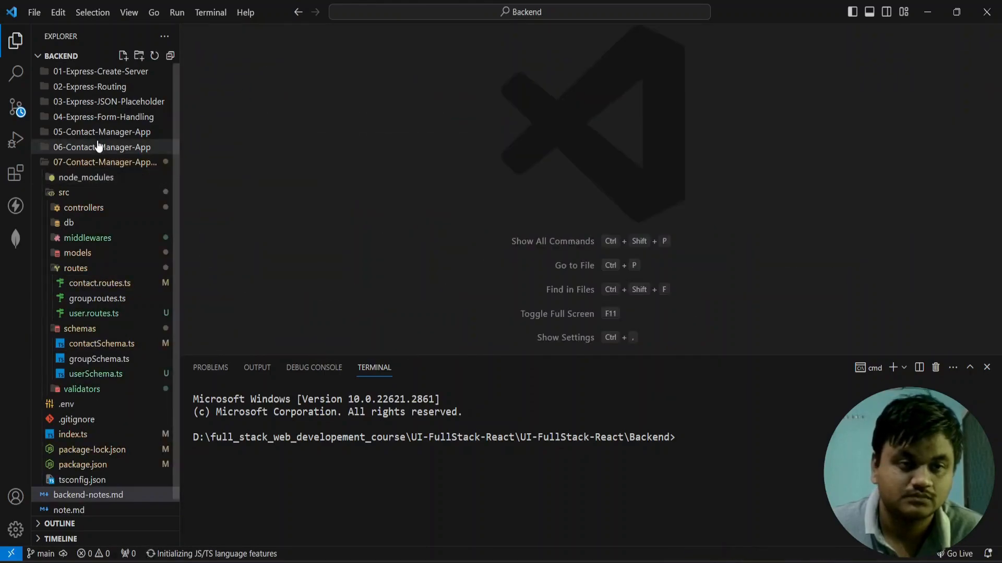
# Step: Copy the contents of 06-Contact-Manager-App, from the src folder through tsconfig.json
pyautogui.click(102, 163)
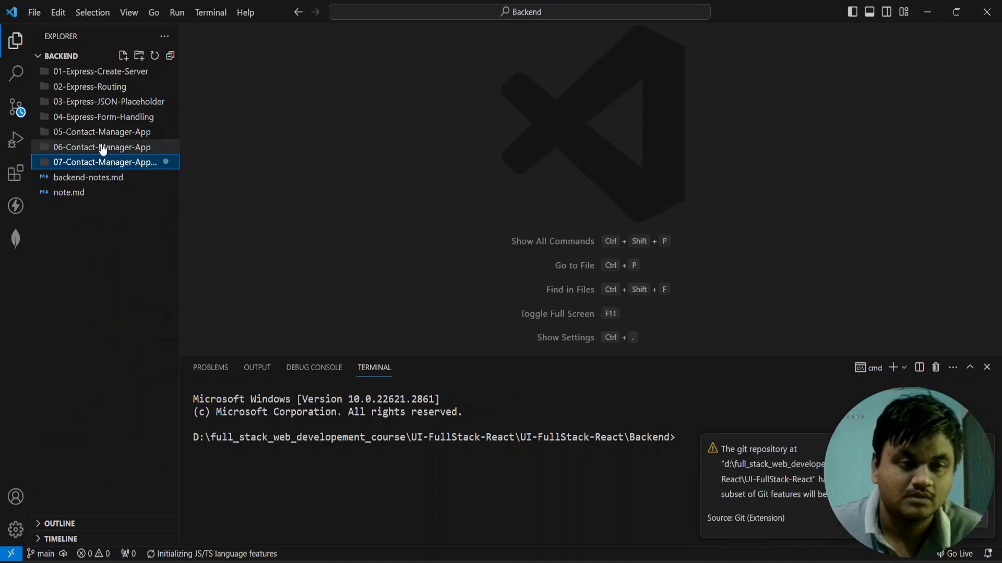
pyautogui.click(103, 148)
pyautogui.click(81, 165)
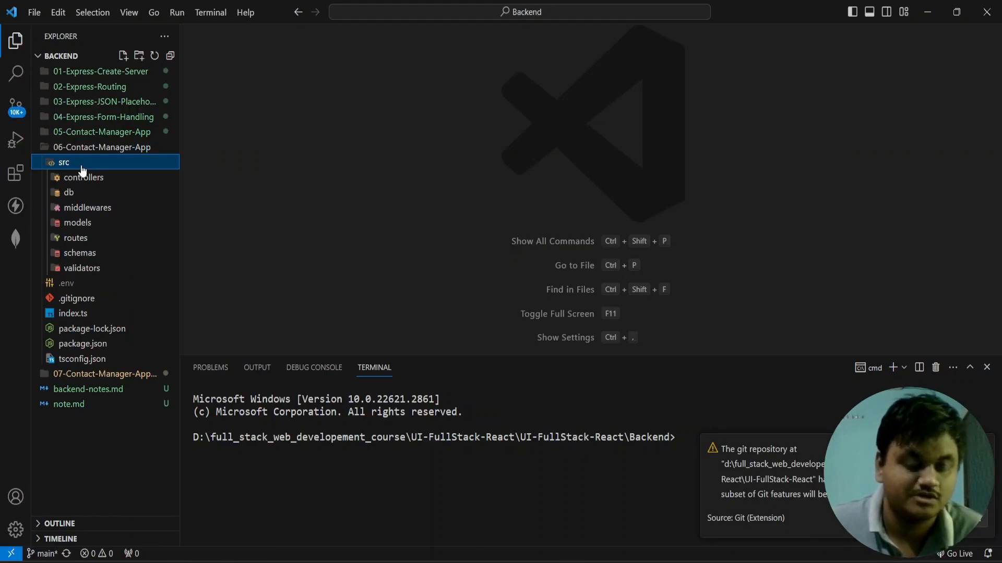
pyautogui.hotkey('shift', 'Down')
pyautogui.hotkey('shift', 'Down')
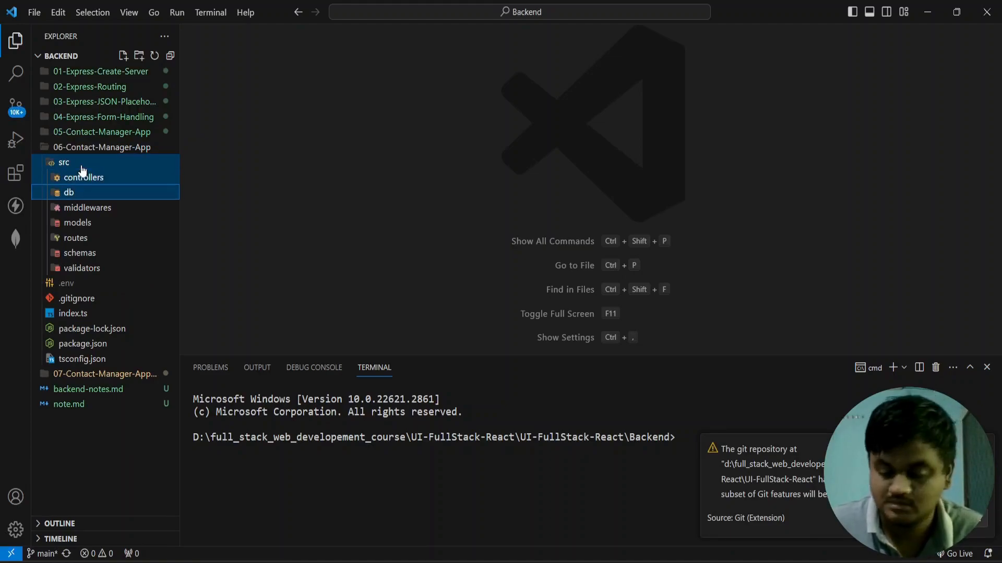
pyautogui.click(81, 165)
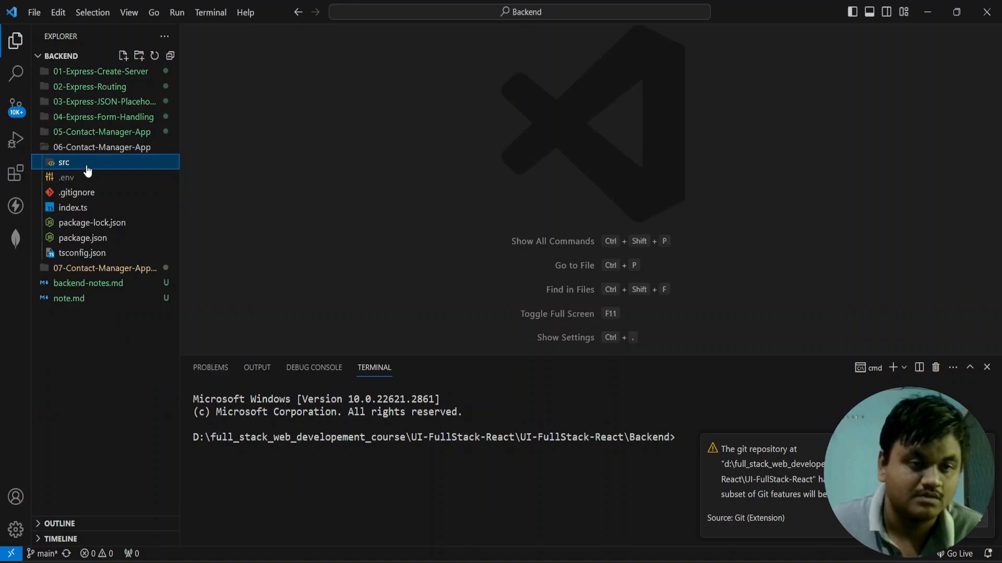
pyautogui.hotkey('shift', 'Down')
pyautogui.hotkey('shift', 'Down')
pyautogui.hotkey('shift', 'Down')
pyautogui.hotkey('shift', 'Down')
pyautogui.hotkey('shift', 'Down')
pyautogui.hotkey('shift', 'Down')
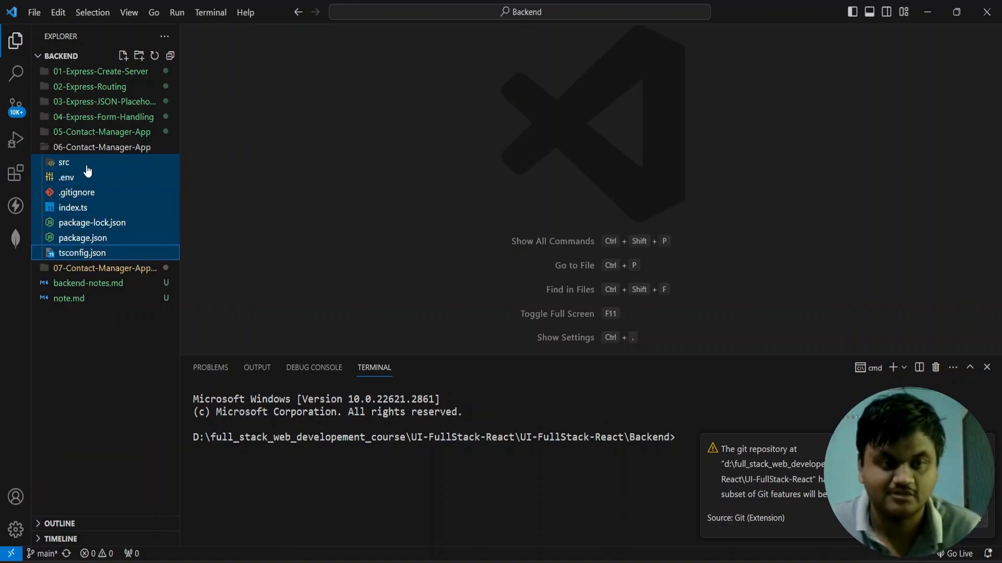
# Step: Create a folder named 08-Contact-Manager-Backend-App at the root of the Backend project
pyautogui.click(132, 344)
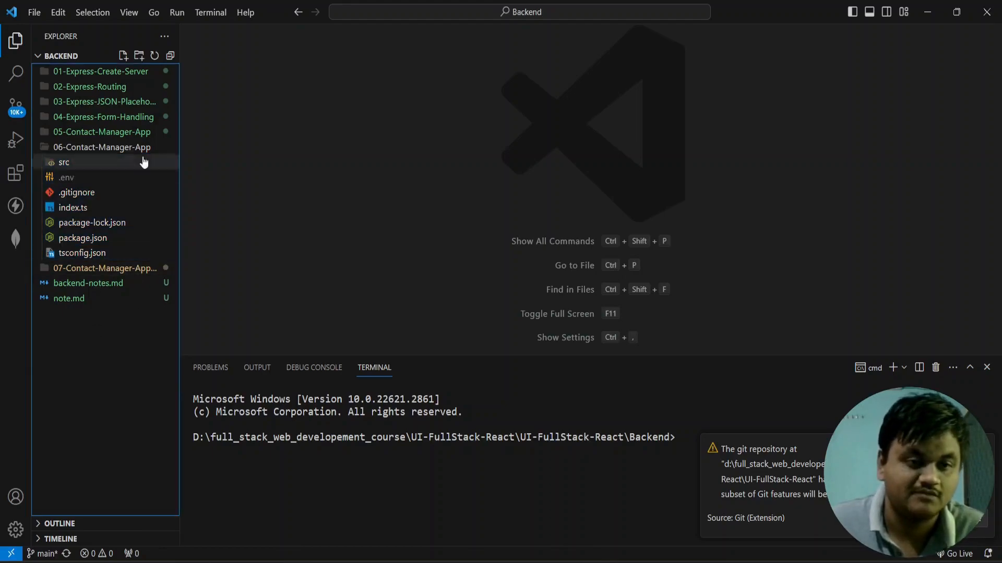
pyautogui.click(139, 56)
pyautogui.write('08-Contac')
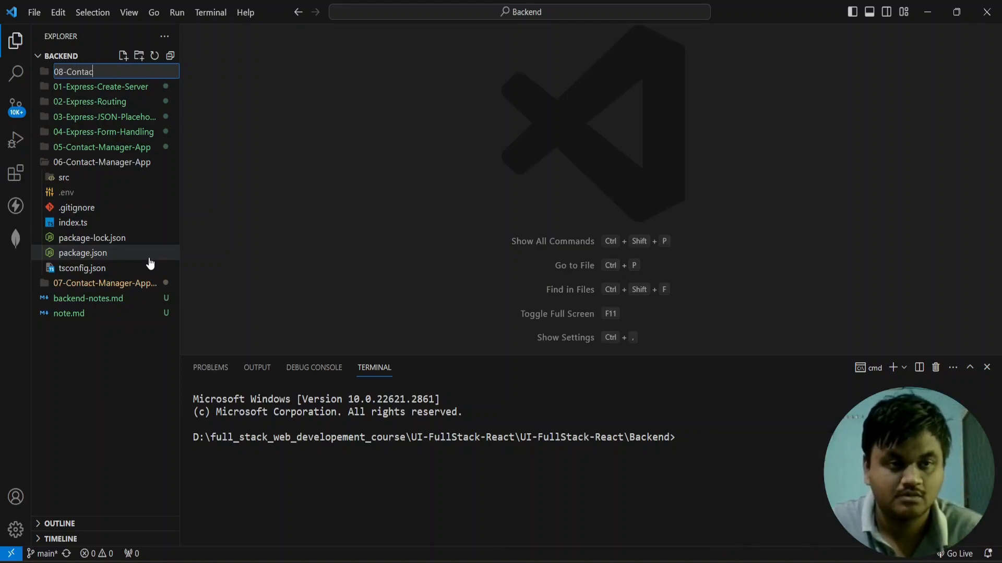
pyautogui.write('t-Manager-')
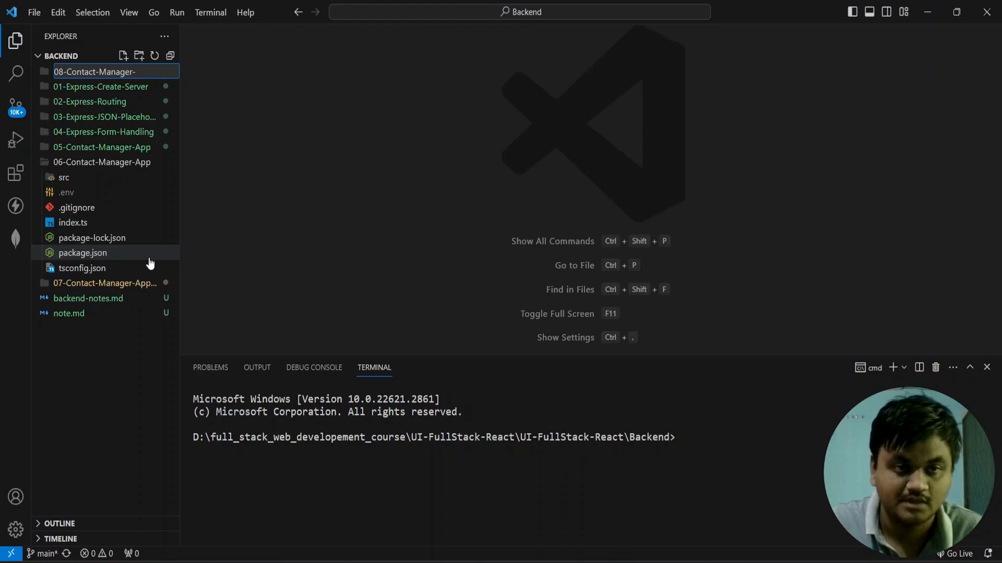
pyautogui.write('Backend-App')
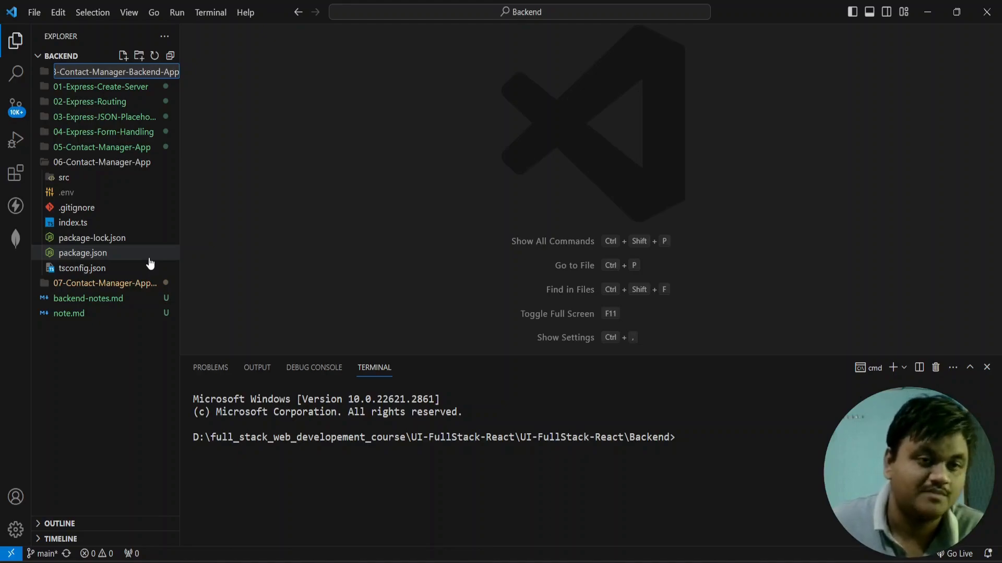
pyautogui.press('Return')
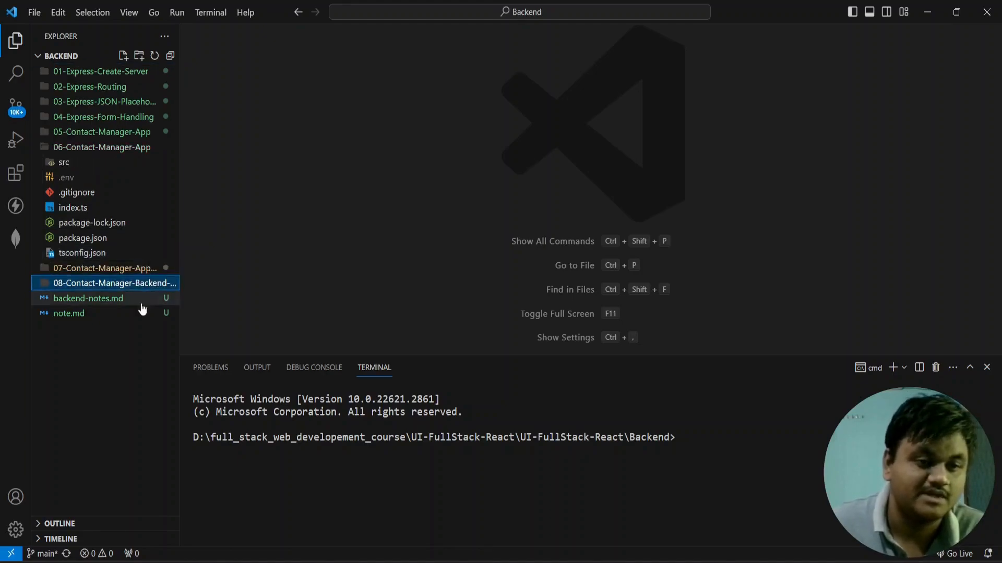
# Step: Paste the copied project files into the 08-Contact-Manager-Backend-App folder
pyautogui.rightClick(133, 284)
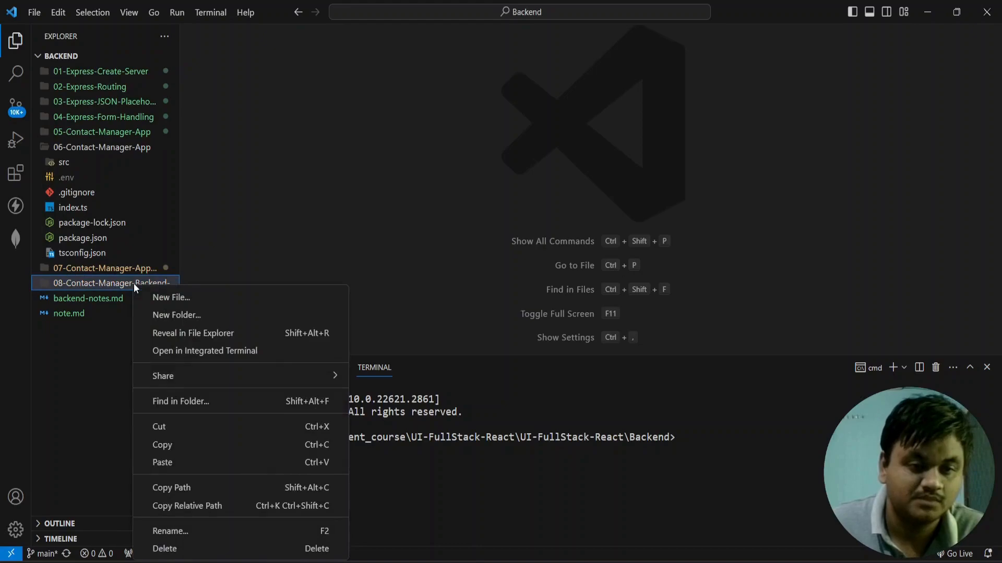
pyautogui.click(165, 463)
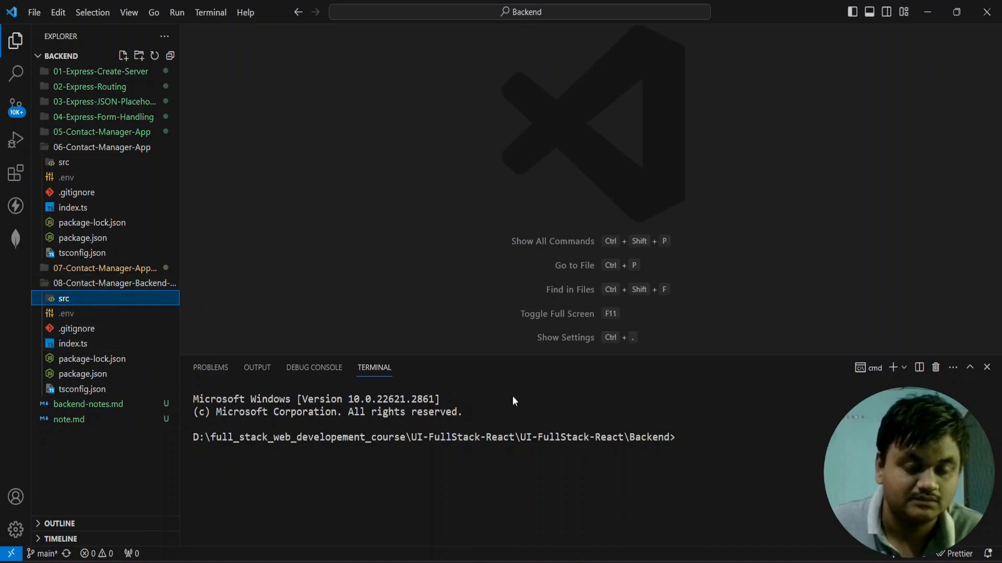
pyautogui.click(759, 441)
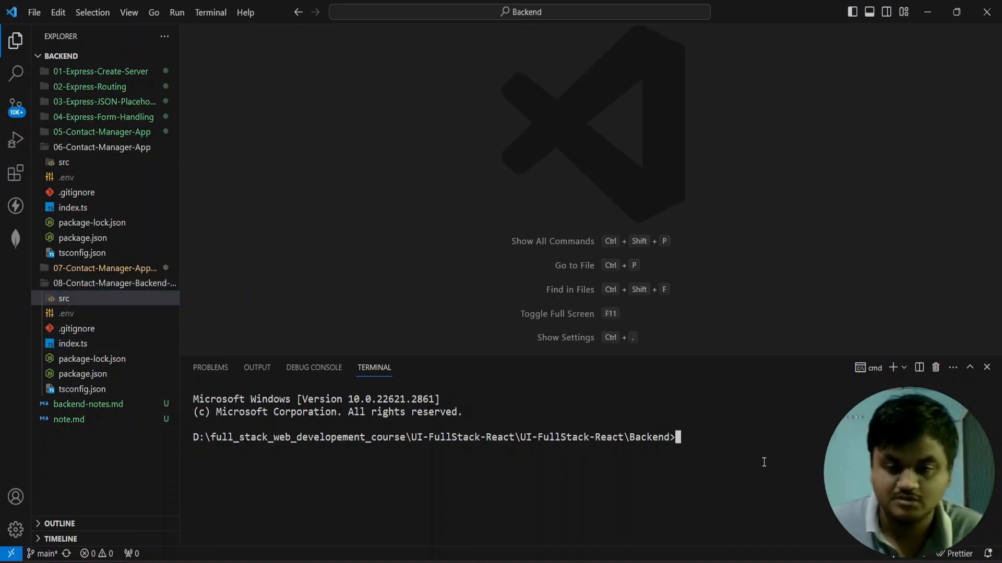
# Step: Switch to the Command Prompt window, clear it with cls, and change the directory to 08-Contact-Manager-Backend-App
pyautogui.hotkey('alt', 'Tab')
pyautogui.write('cl')
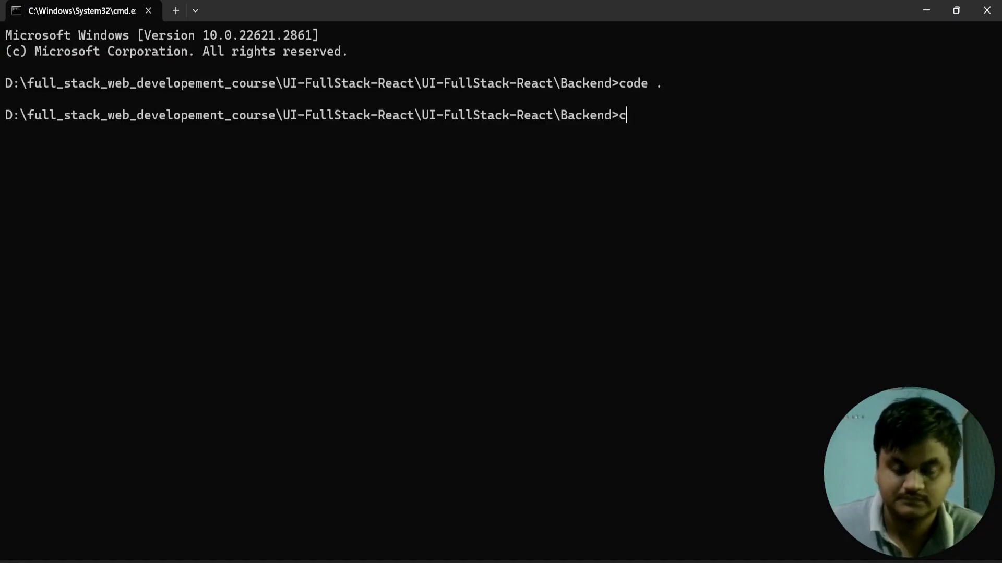
pyautogui.press('Return')
pyautogui.write('cls')
pyautogui.press('Return')
pyautogui.write('cd 08-Contact-Manager-Backend-App')
pyautogui.press('Tab')
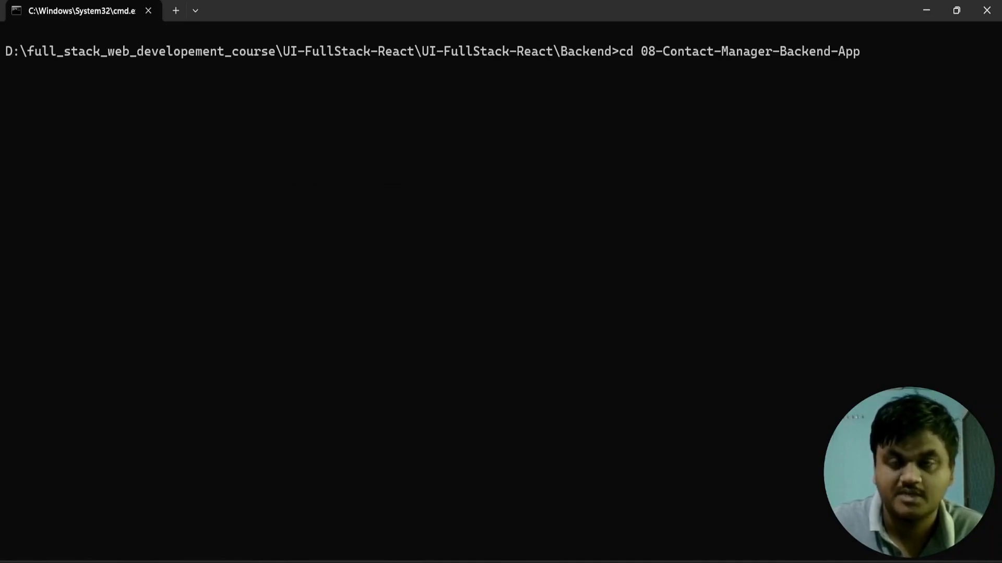
pyautogui.press('Return')
# Step: List the 08-Contact-Manager-Backend-App directory with dir and run npm install to install its dependencies
pyautogui.write('dir')
pyautogui.press('Return')
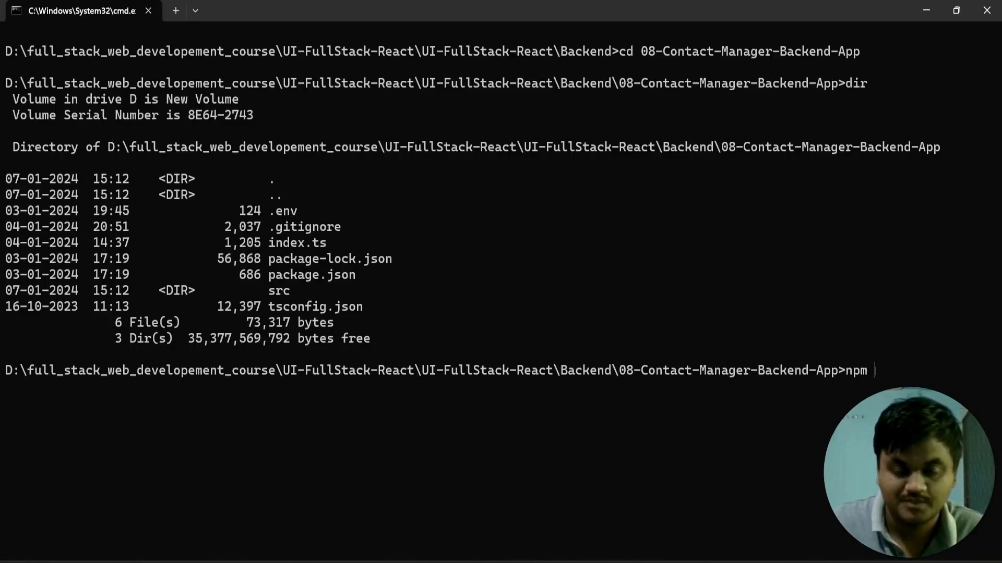
pyautogui.press('Return')
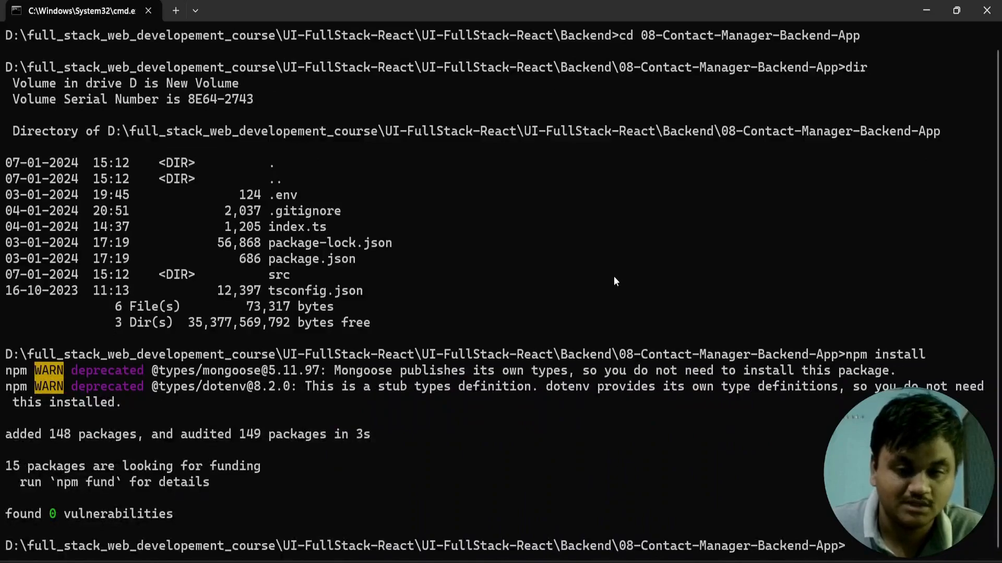
# Step: Clear the terminal with cls, try to start the backend with npm run dev, and close the Command Prompt window
pyautogui.write('cls')
pyautogui.press('Return')
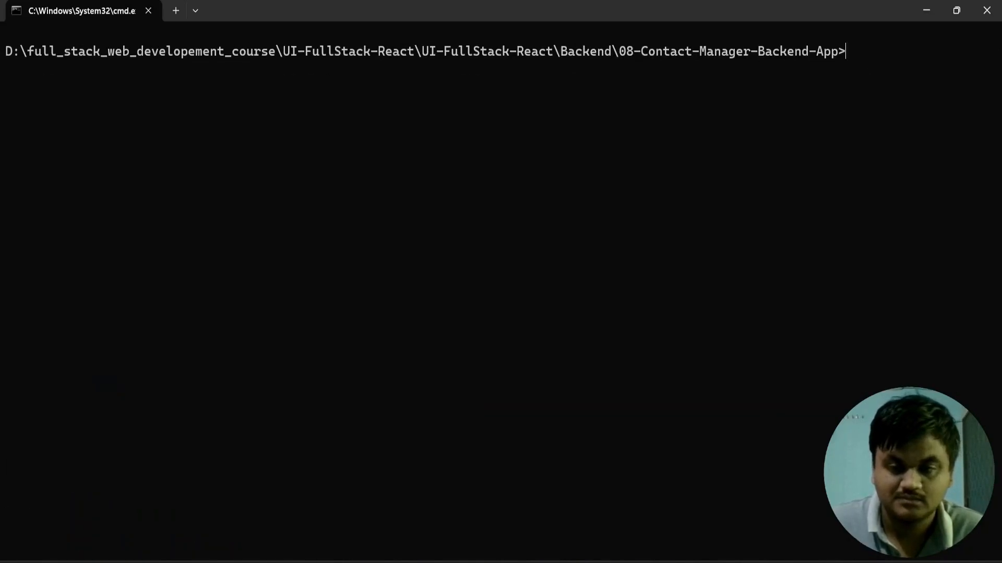
pyautogui.write('npm run dev')
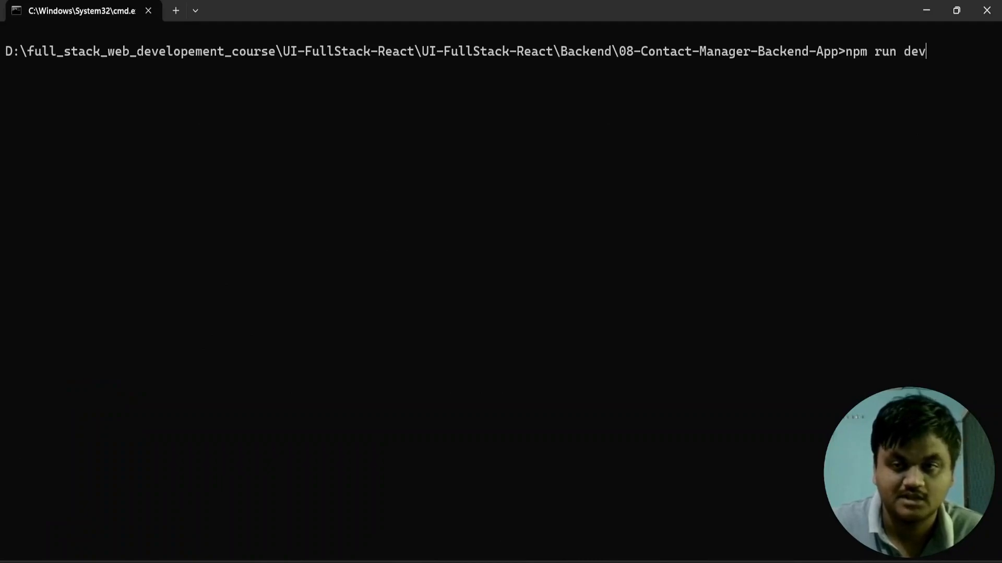
pyautogui.press('Return')
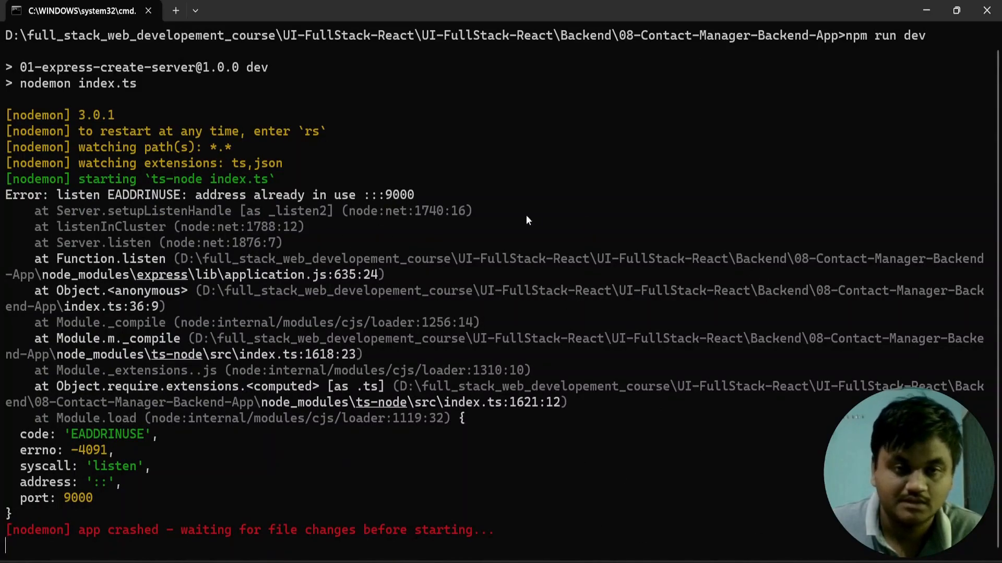
pyautogui.click(986, 11)
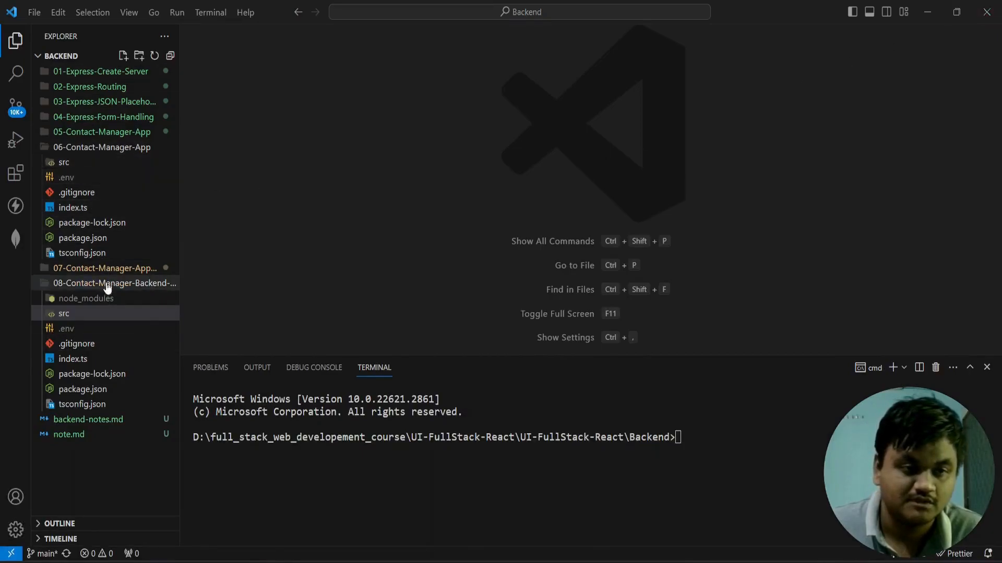
# Step: Set PORT to 6772 in the .env file of the 08-Contact-Manager-Backend-App folder and save the file
pyautogui.click(169, 56)
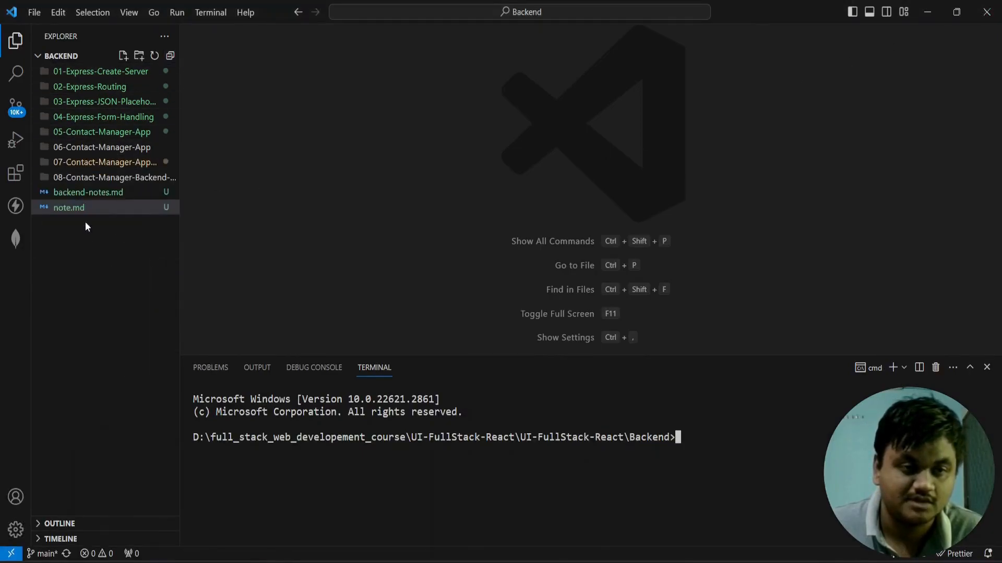
pyautogui.click(82, 178)
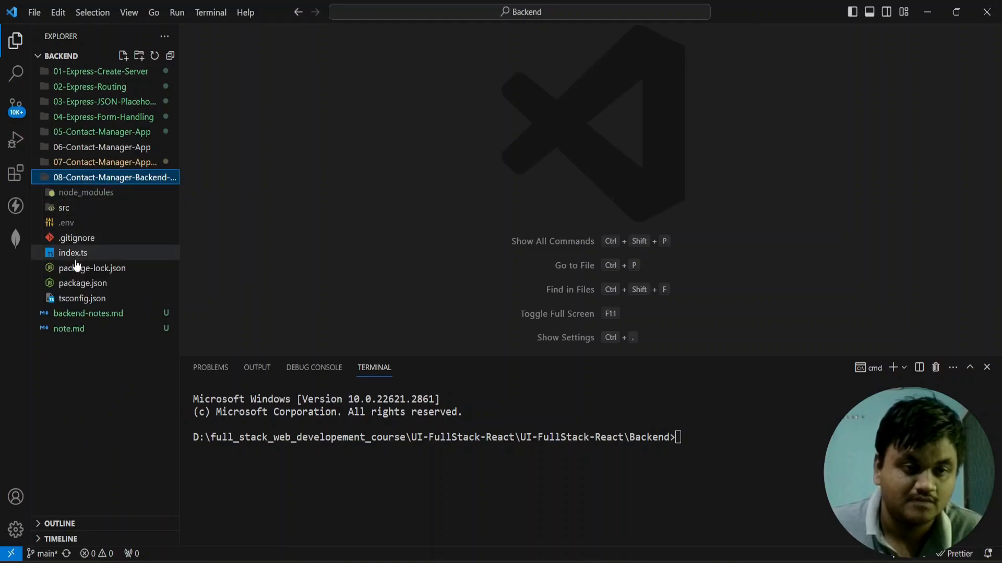
pyautogui.click(68, 223)
pyautogui.moveTo(329, 79); pyautogui.dragTo(291, 77)
pyautogui.write('9')
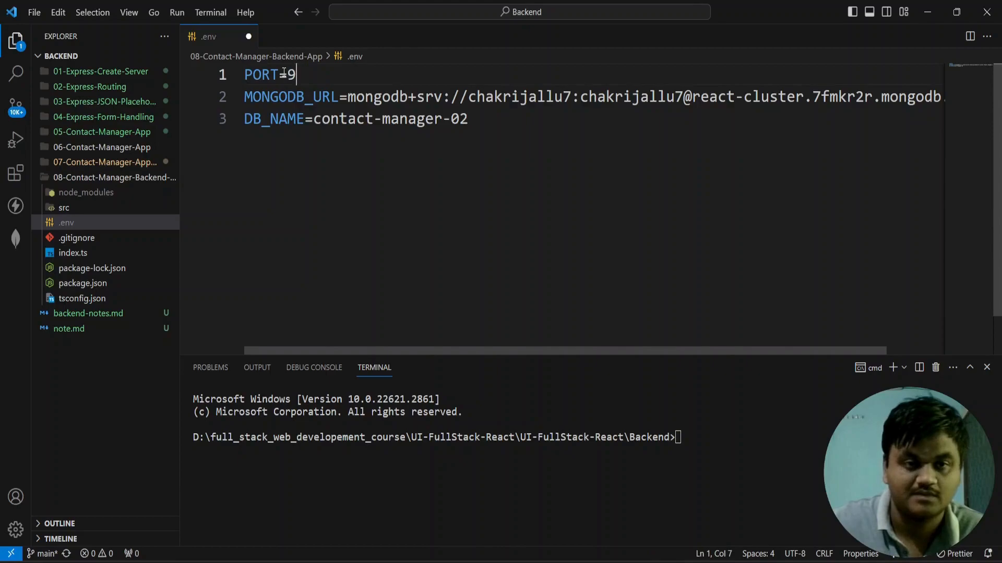
pyautogui.write('999')
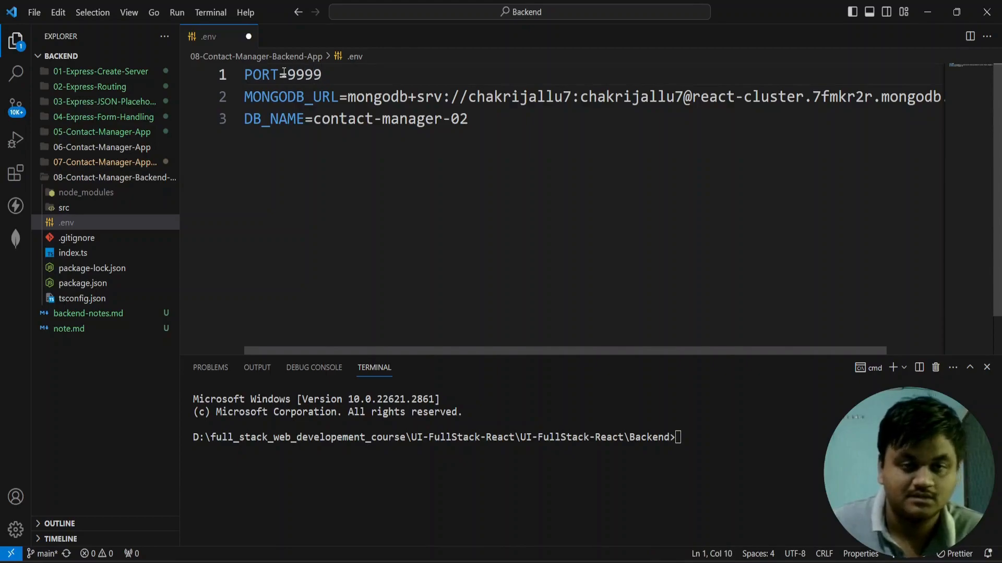
pyautogui.press('BackSpace')
pyautogui.press('BackSpace')
pyautogui.press('BackSpace')
pyautogui.press('BackSpace')
pyautogui.write('7')
pyautogui.press('BackSpace')
pyautogui.write('6772')
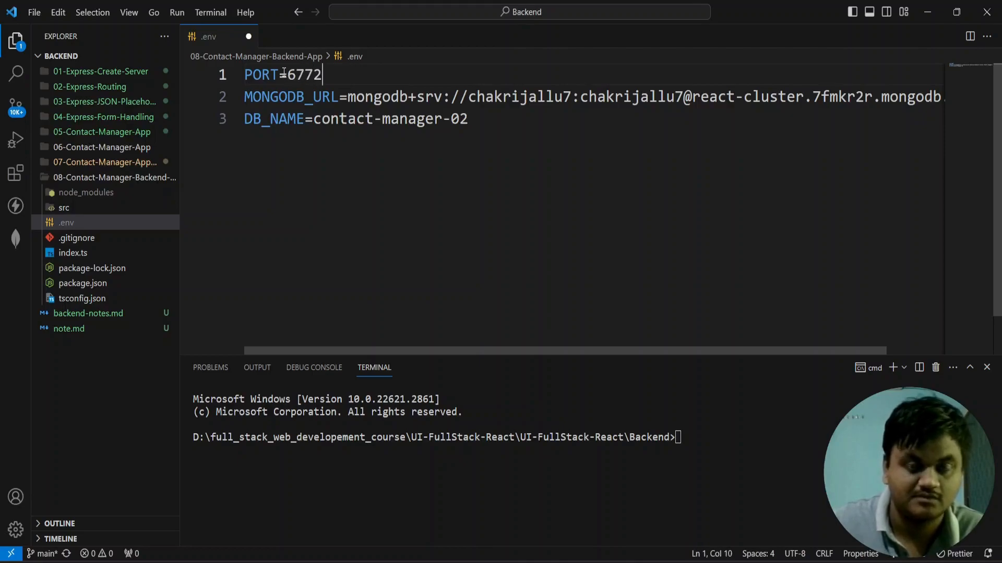
pyautogui.hotkey('ctrl', 's')
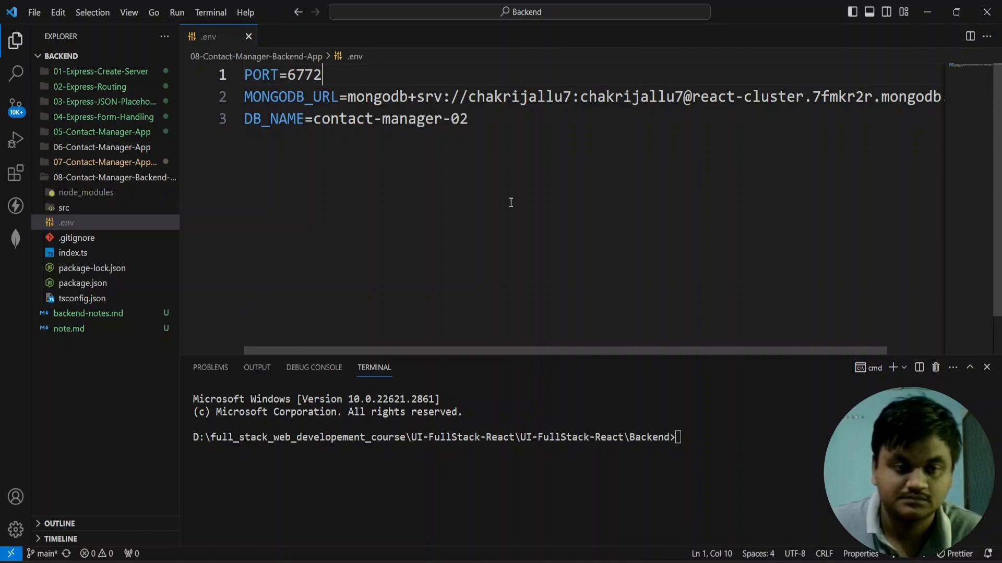
# Step: Switch to File Explorer, open the 08-Contact-Manager-Backend-App folder, and launch a maximized Command Prompt there with cmd
pyautogui.hotkey('alt', 'Tab')
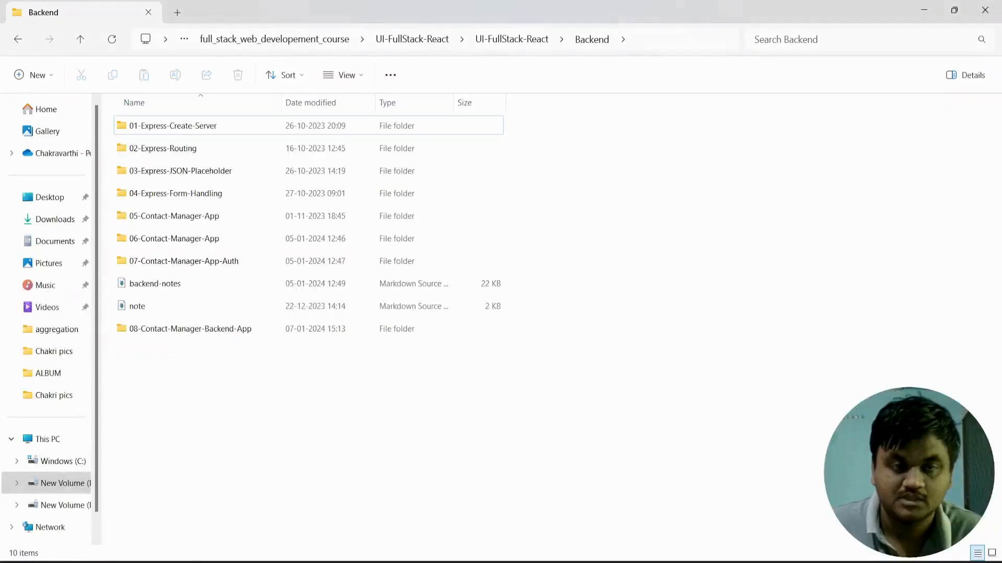
pyautogui.doubleClick(168, 327)
pyautogui.click(664, 40)
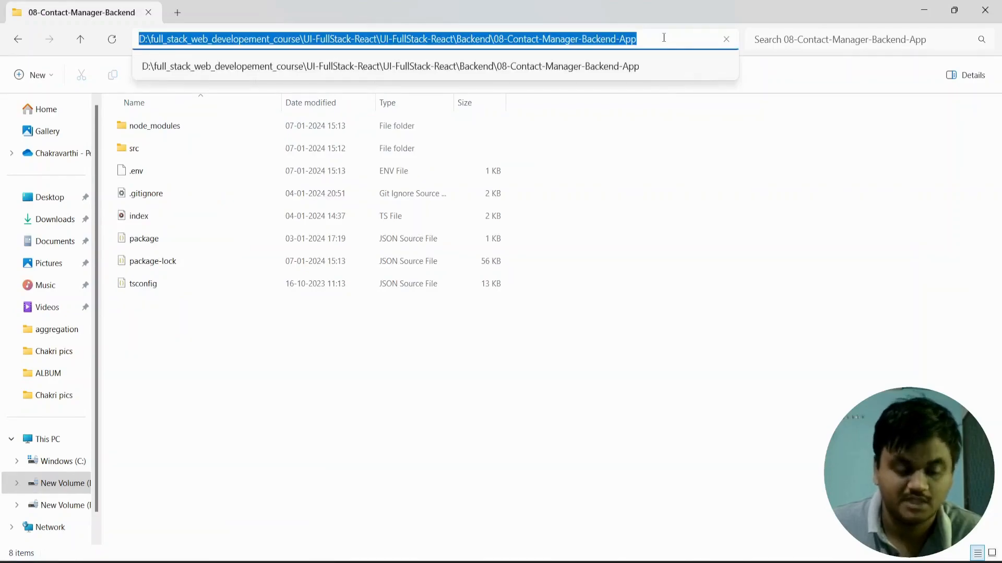
pyautogui.write('cmd')
pyautogui.press('Return')
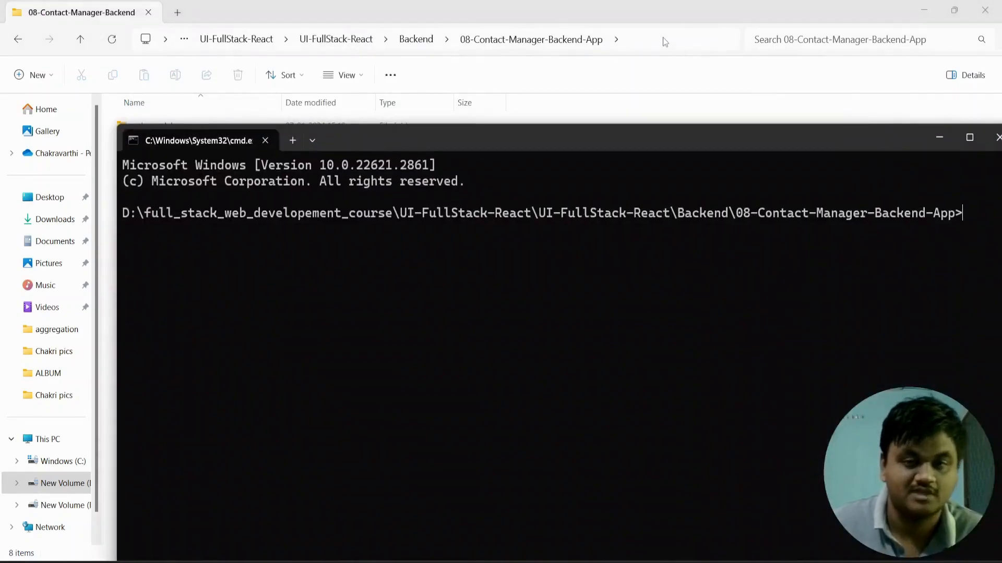
pyautogui.moveTo(652, 139); pyautogui.dragTo(619, 61)
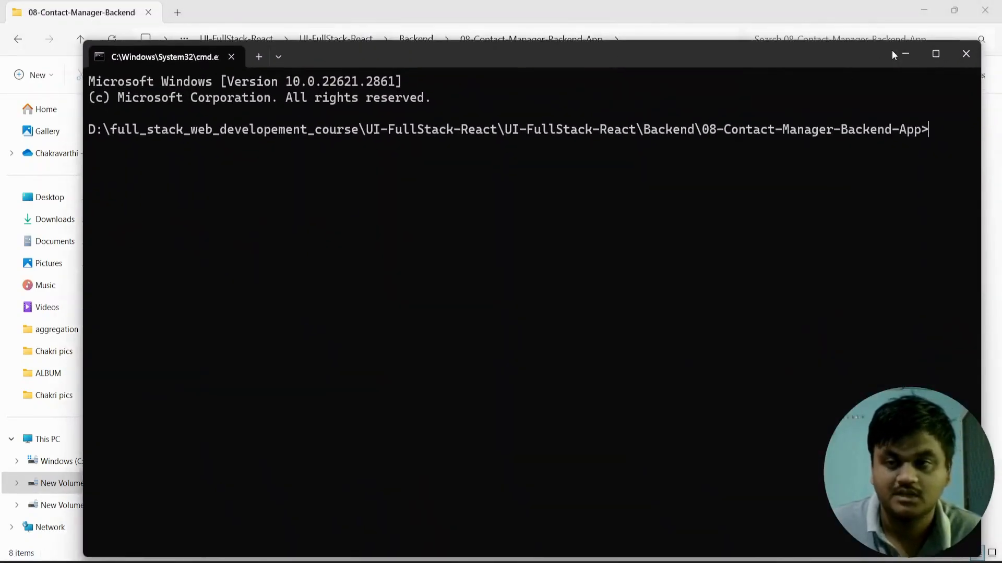
pyautogui.click(930, 51)
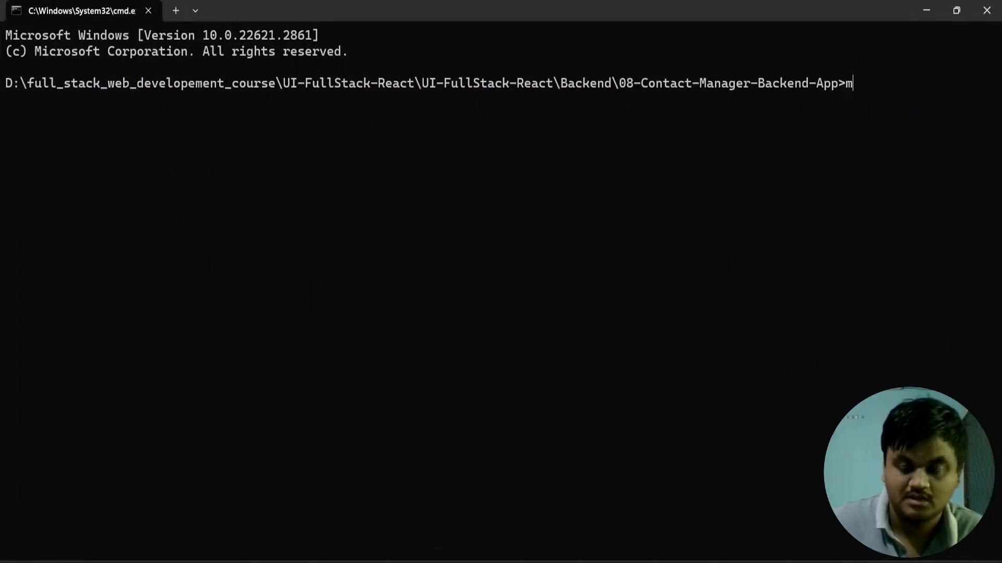
# Step: Run npm install, start the backend with npm run dev, and check the database connection line in the output
pyautogui.write('npm install')
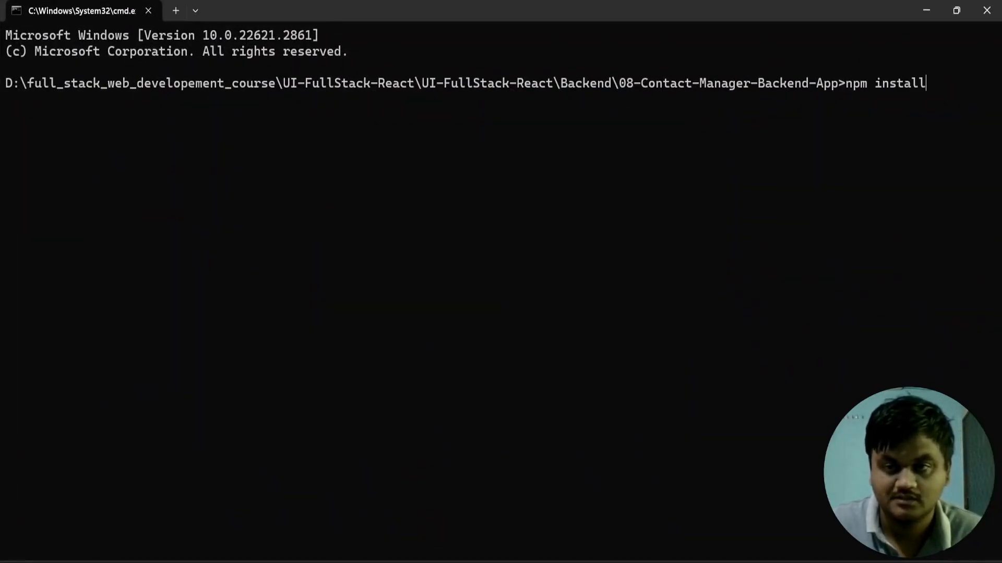
pyautogui.press('Return')
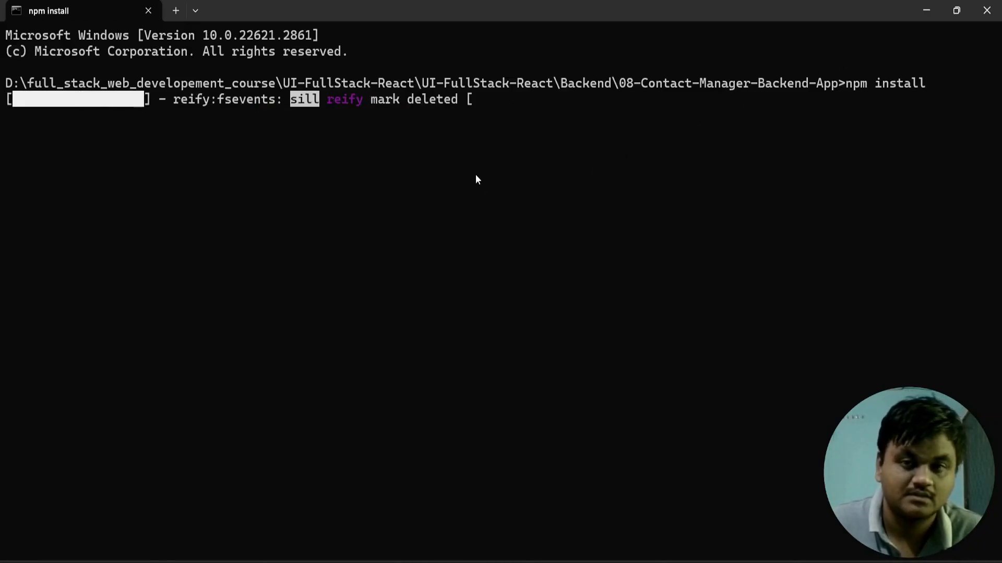
pyautogui.write('npm run dev')
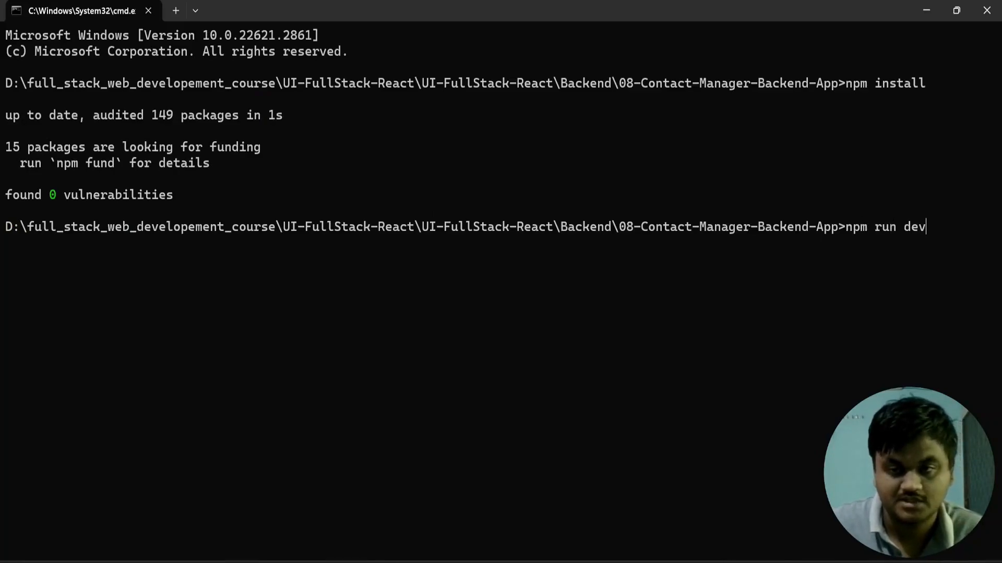
pyautogui.press('Return')
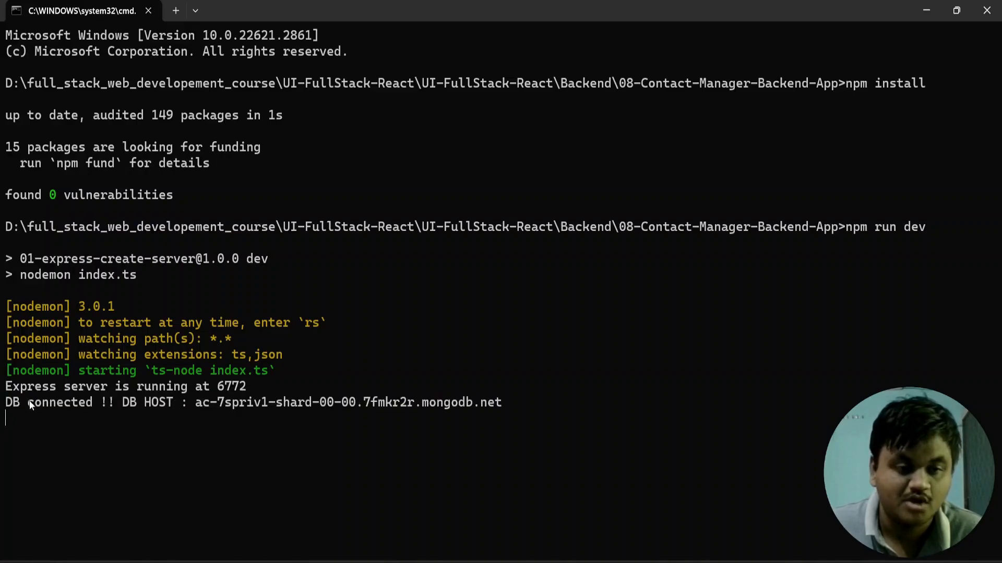
pyautogui.moveTo(528, 405); pyautogui.dragTo(8, 401)
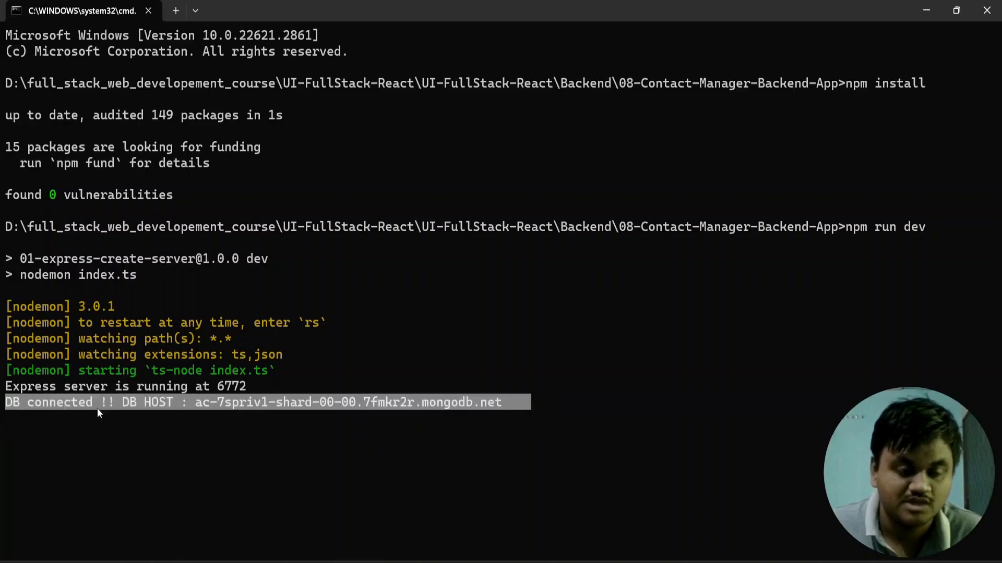
pyautogui.click(449, 466)
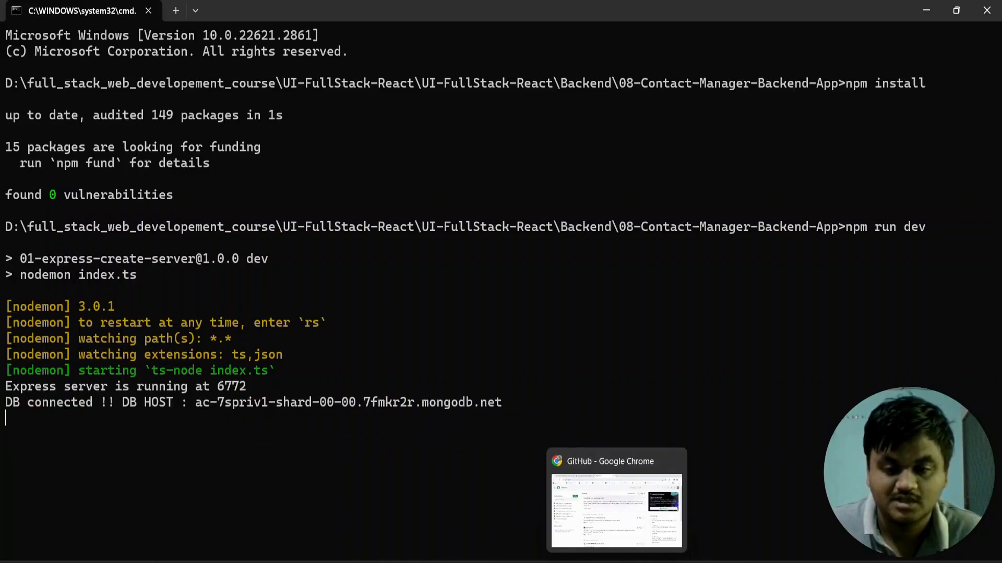
pyautogui.hotkey('alt', 'Tab')
pyautogui.click(500, 13)
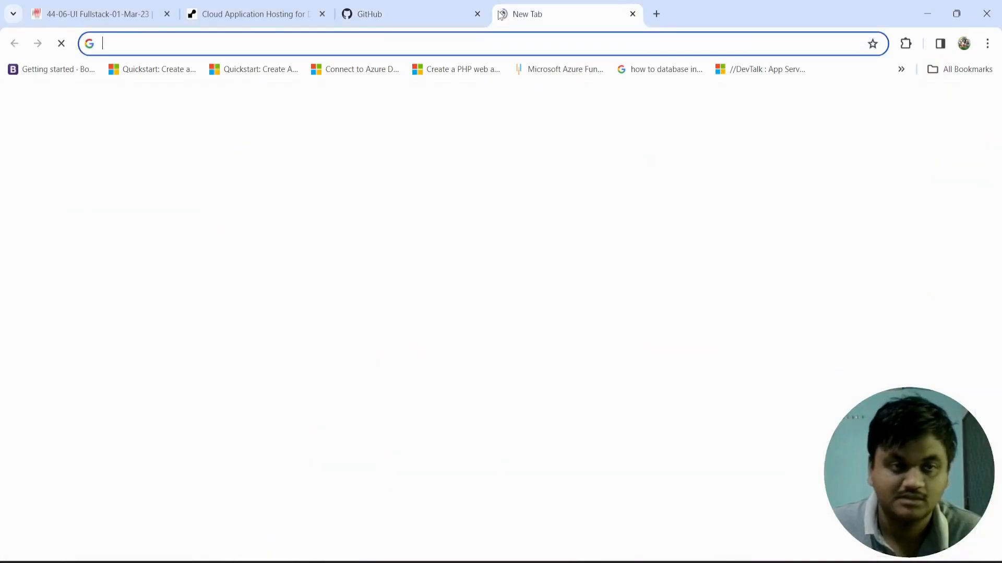
pyautogui.write('htp')
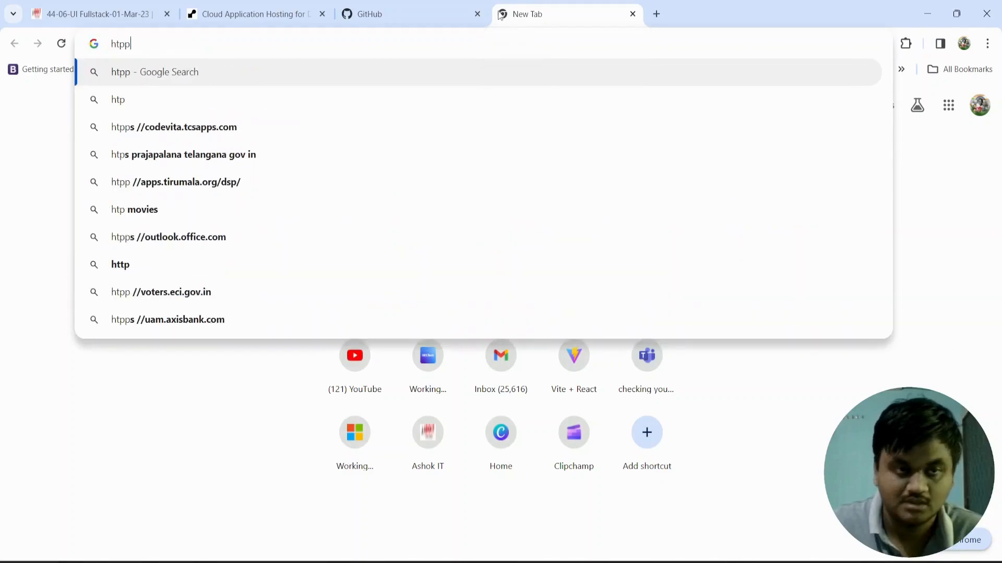
pyautogui.press('BackSpace')
pyautogui.write('tp')
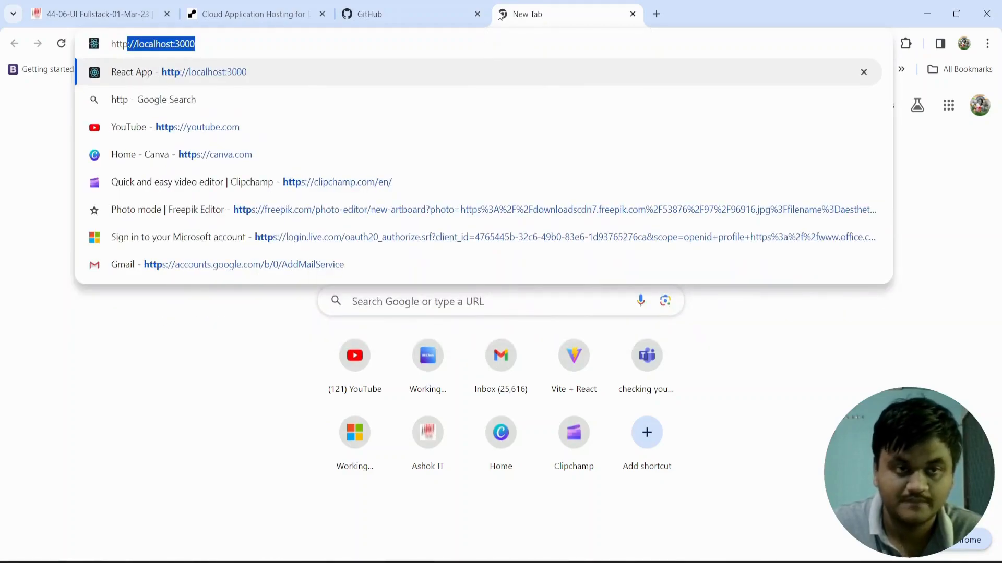
pyautogui.write('://loc')
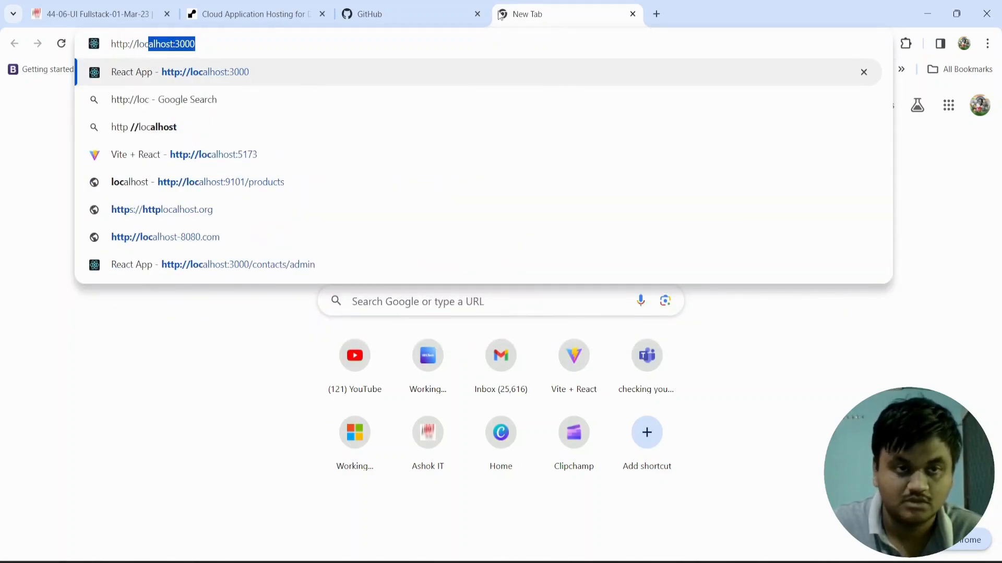
pyautogui.write('alhost:')
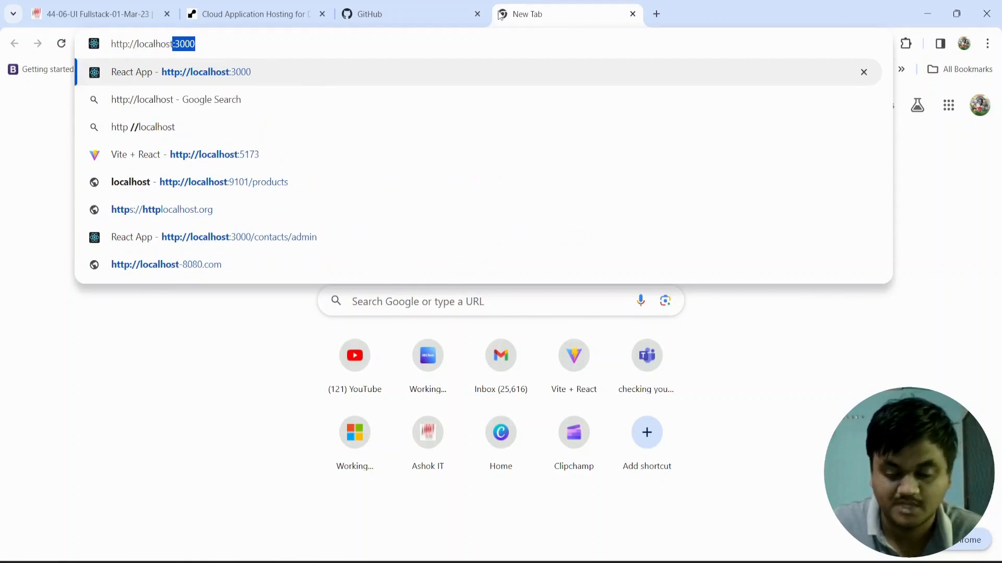
pyautogui.write('6772')
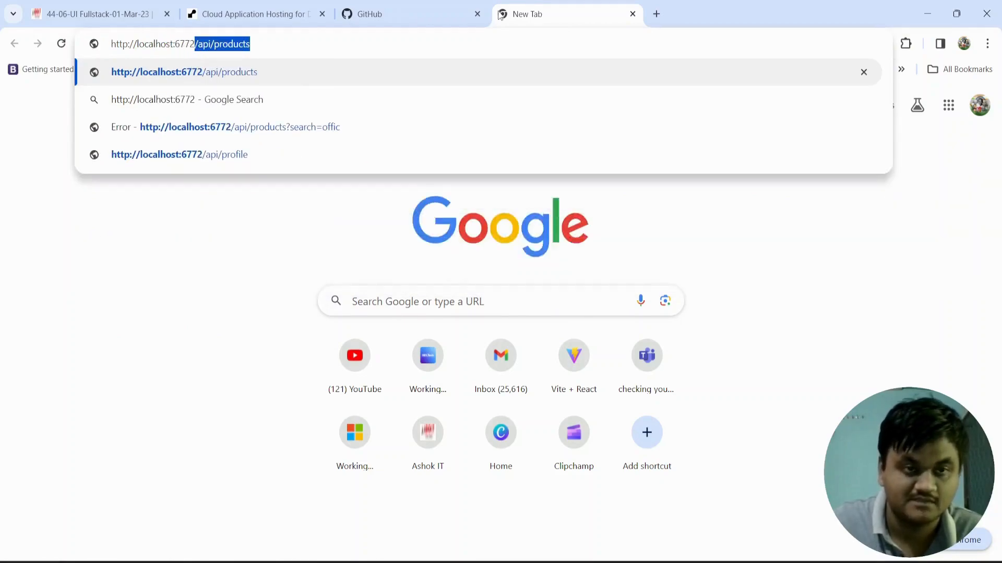
pyautogui.press('Delete')
pyautogui.press('Return')
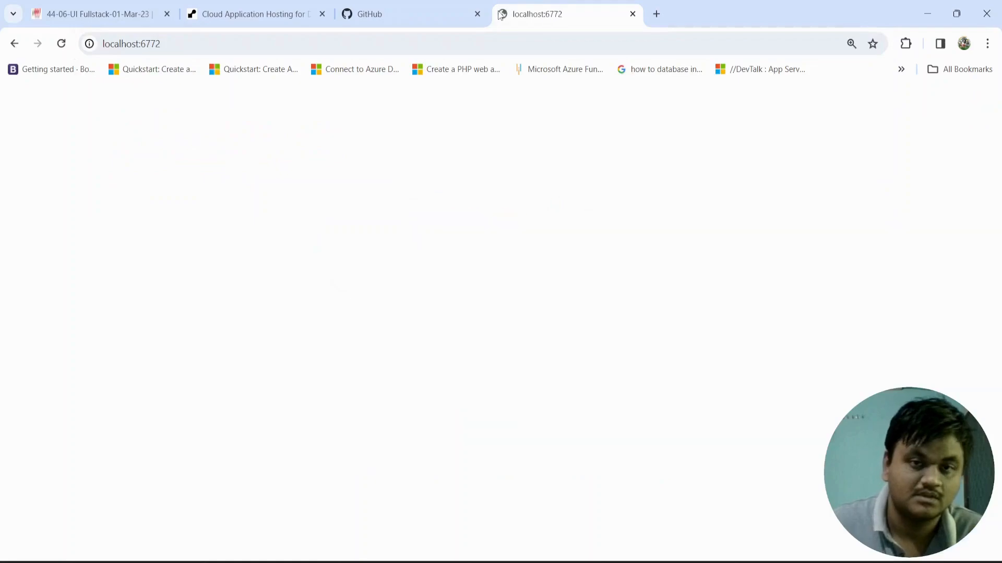
# Step: Load localhost:6772/contacts and look through the returned contact records
pyautogui.click(277, 39)
pyautogui.doubleClick(277, 39)
pyautogui.click(277, 39)
pyautogui.write('/')
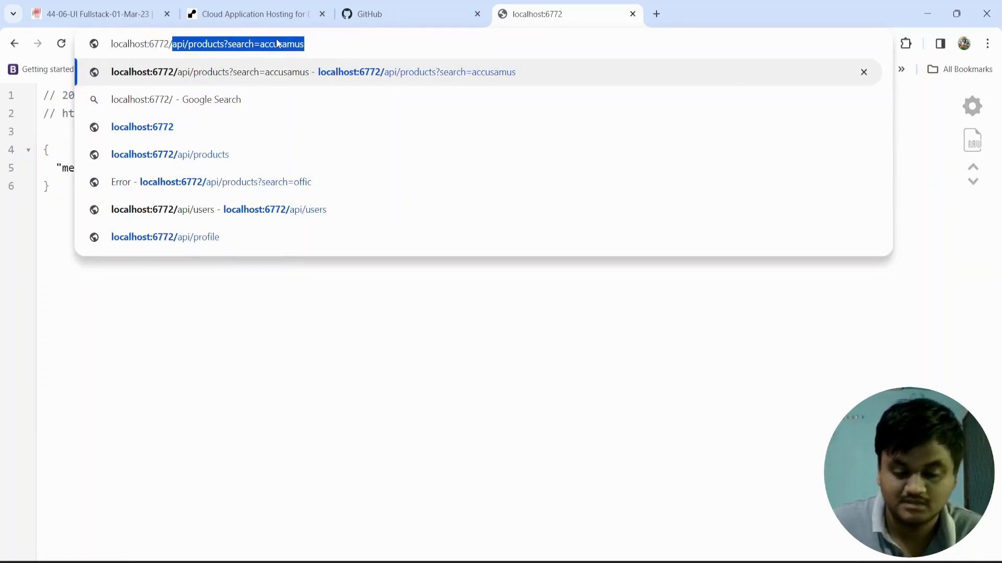
pyautogui.write('conta')
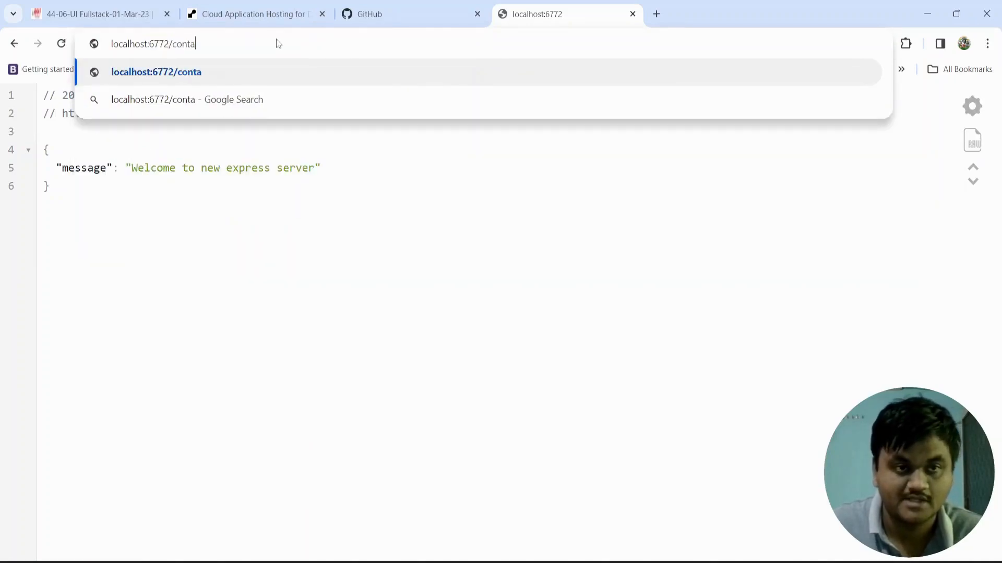
pyautogui.write('cts')
pyautogui.press('Return')
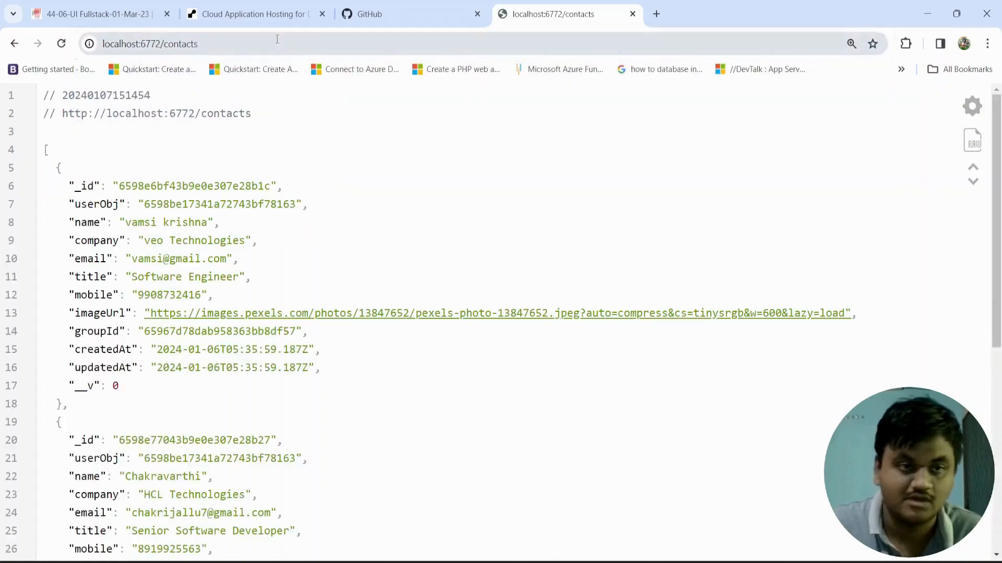
pyautogui.scroll(-7, 199, 366)
pyautogui.scroll(4, 199, 366)
# Step: Load localhost:6772/groups and look through the returned group records
pyautogui.click(224, 44)
pyautogui.click(223, 45)
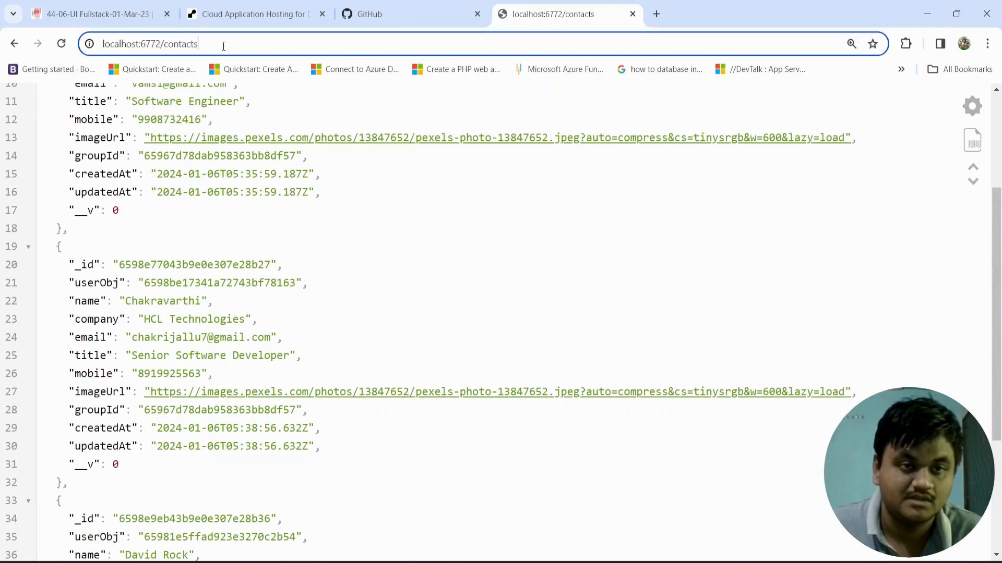
pyautogui.press('BackSpace')
pyautogui.press('BackSpace')
pyautogui.press('BackSpace')
pyautogui.press('BackSpace')
pyautogui.press('BackSpace')
pyautogui.press('BackSpace')
pyautogui.press('BackSpace')
pyautogui.press('BackSpace')
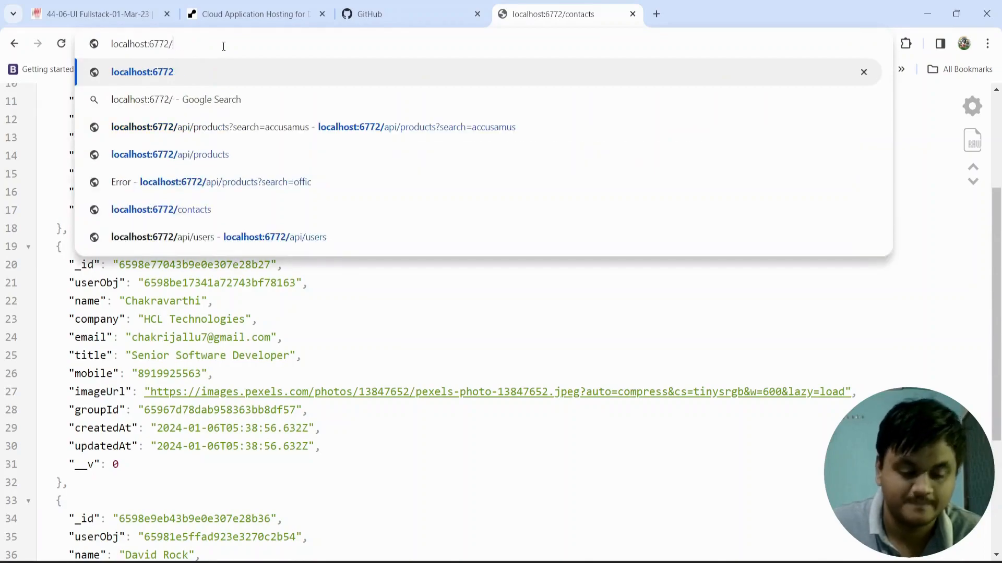
pyautogui.write('groups')
pyautogui.press('Return')
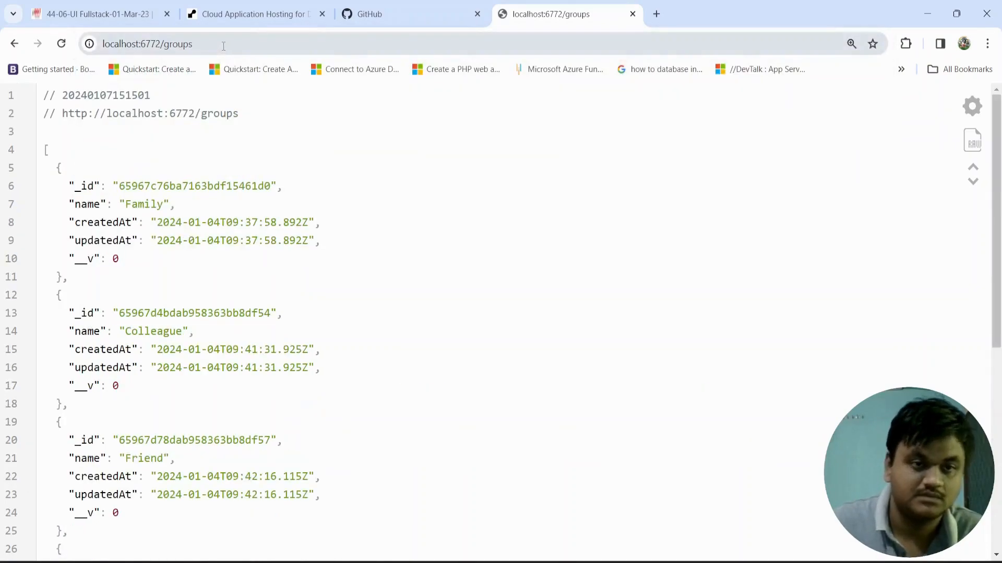
pyautogui.scroll(-5, 223, 252)
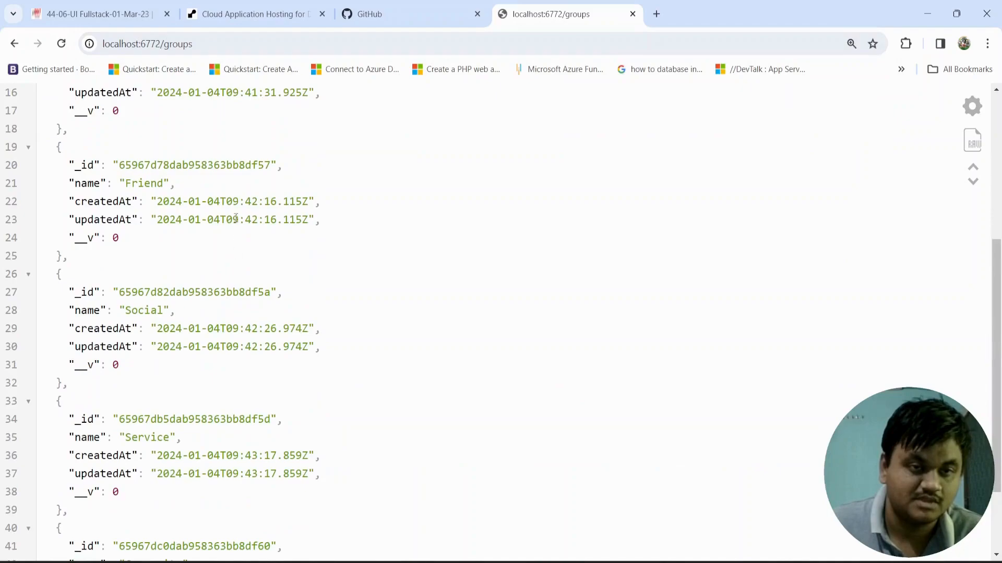
# Step: Load mongodb.com in a new browser tab
pyautogui.scroll(5, 179, 224)
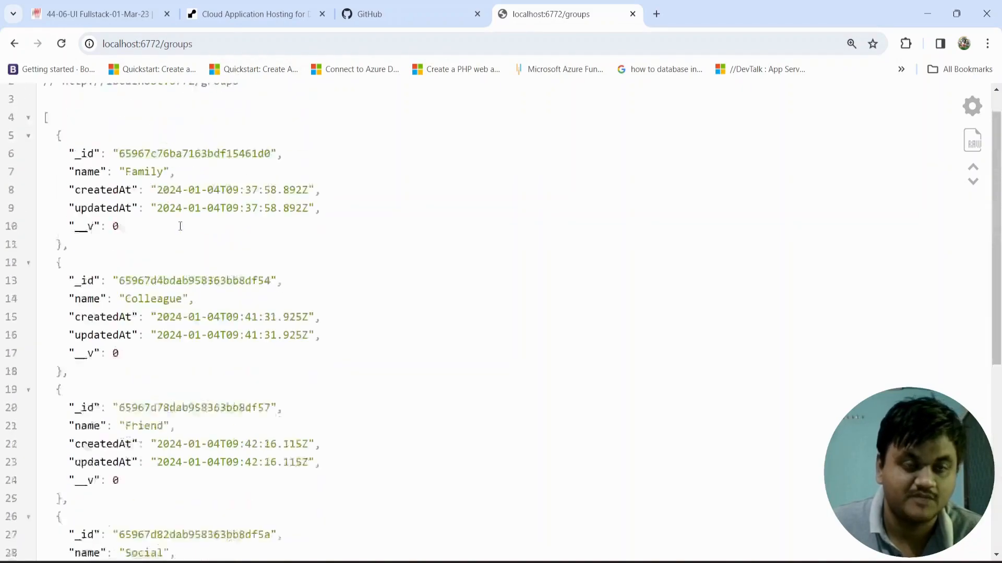
pyautogui.click(256, 12)
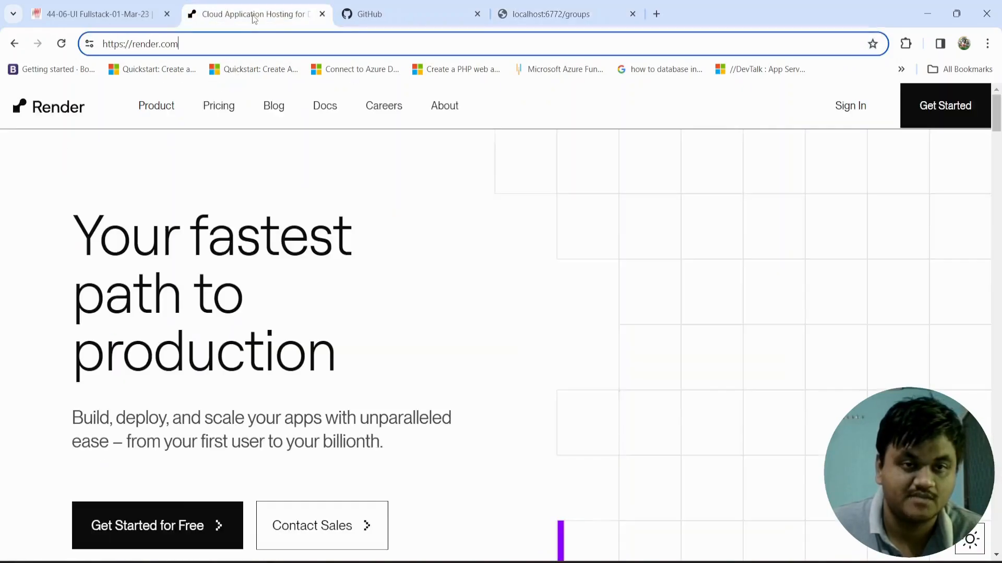
pyautogui.click(657, 14)
pyautogui.write('mongo')
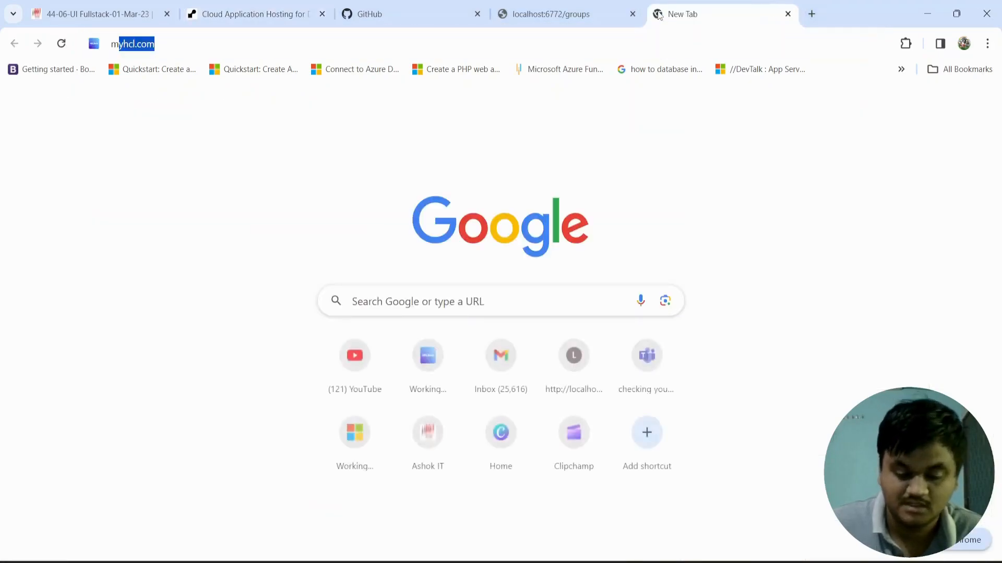
pyautogui.press('Return')
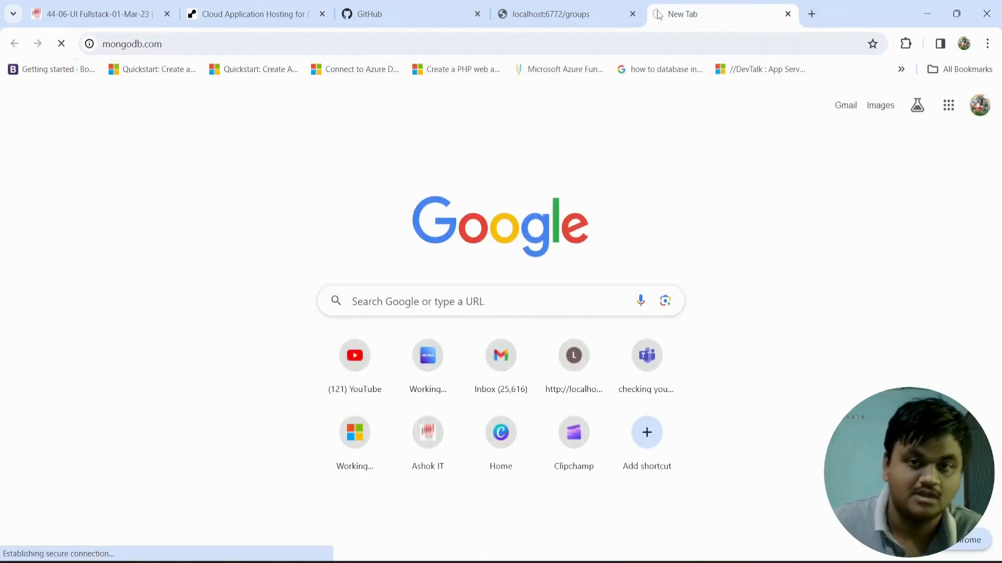
pyautogui.click(546, 13)
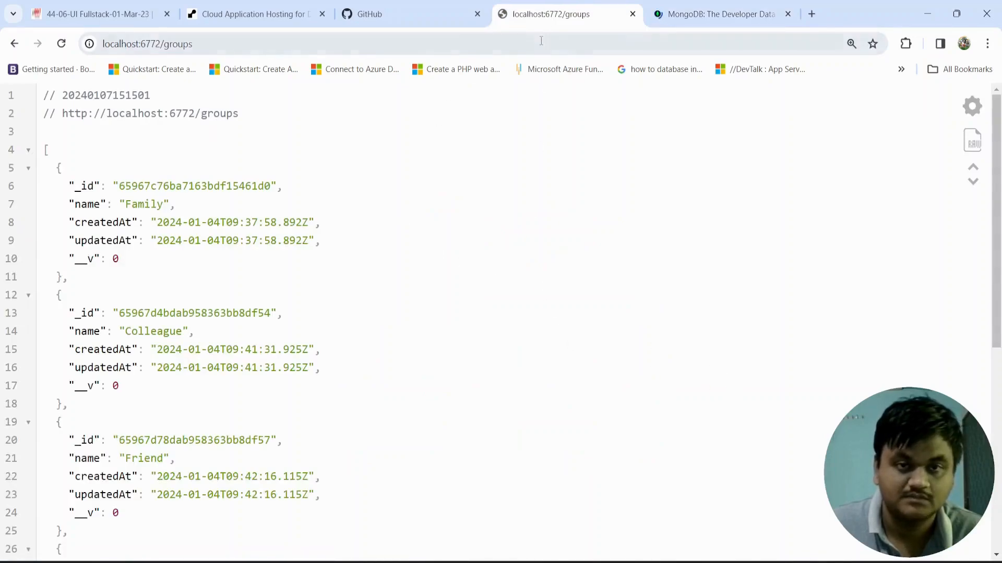
pyautogui.click(693, 16)
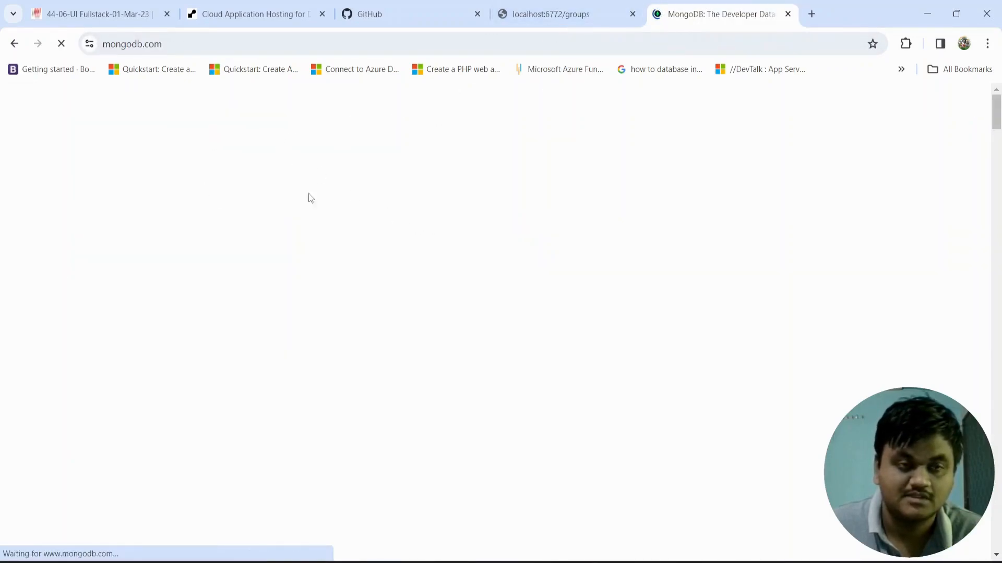
pyautogui.click(530, 9)
pyautogui.click(725, 12)
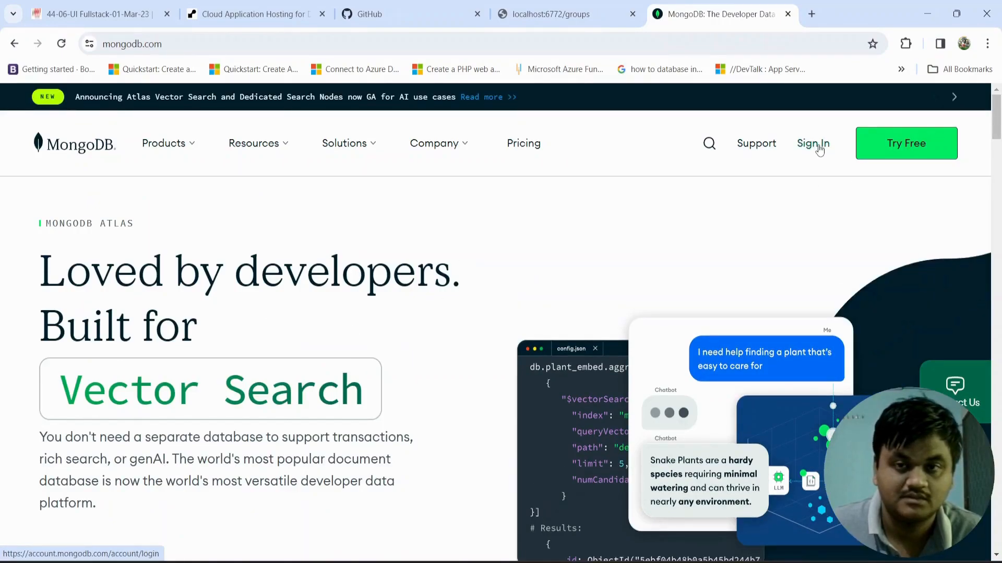
# Step: Sign in to MongoDB with the first listed Google account
pyautogui.click(819, 150)
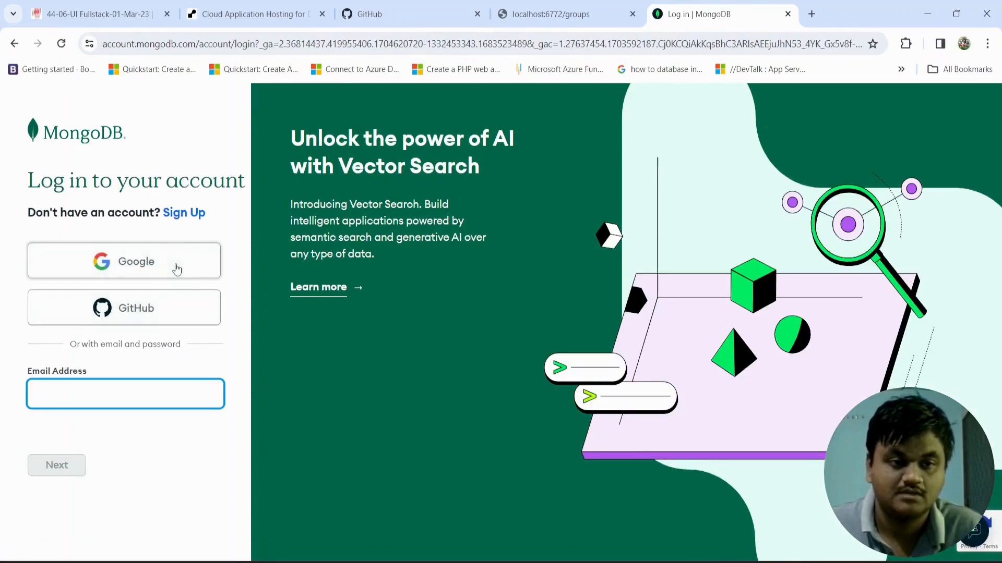
pyautogui.click(158, 264)
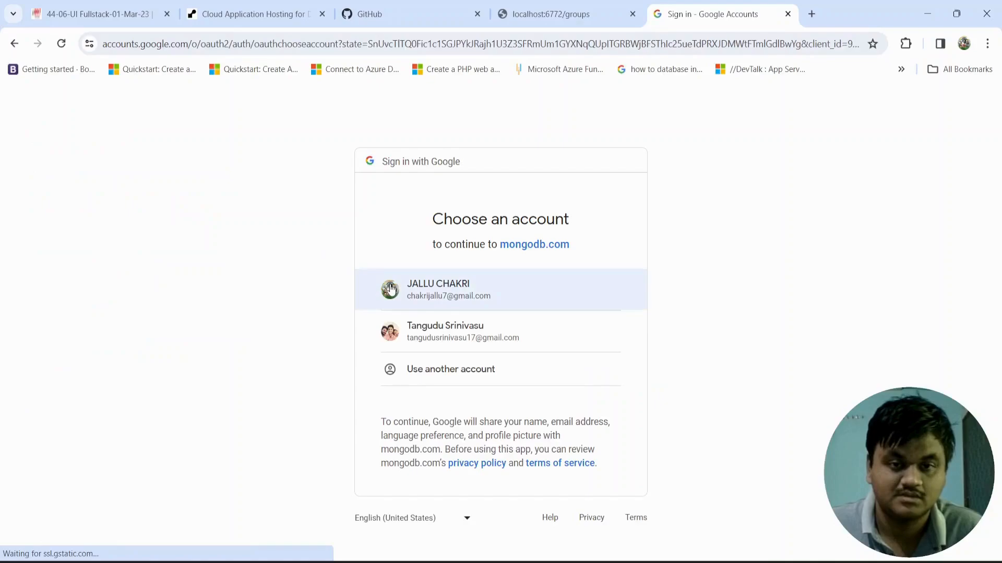
pyautogui.click(392, 289)
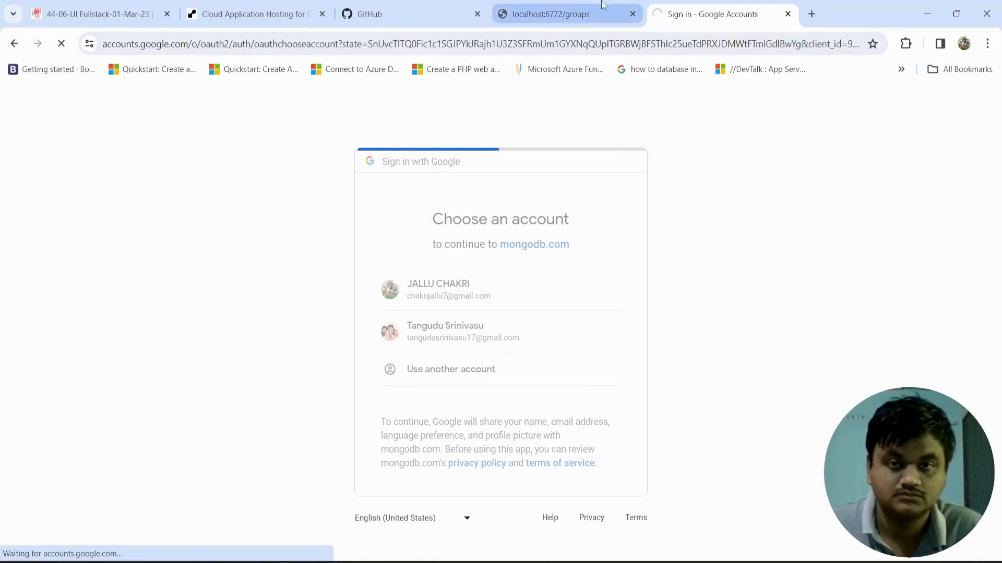
pyautogui.click(573, 16)
pyautogui.click(694, 15)
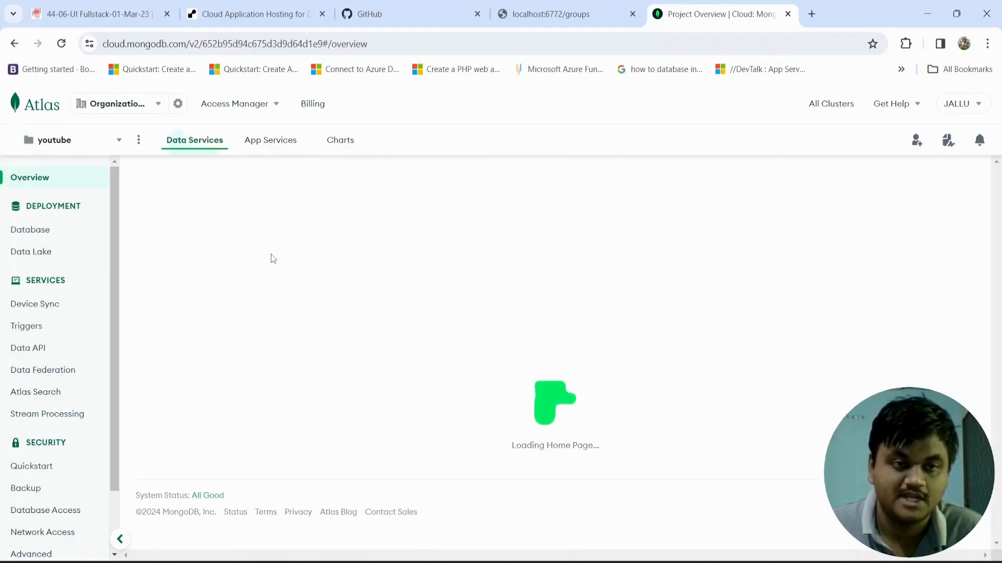
# Step: Switch the Atlas project to mern_project and look over its MernStack database deployment
pyautogui.click(48, 236)
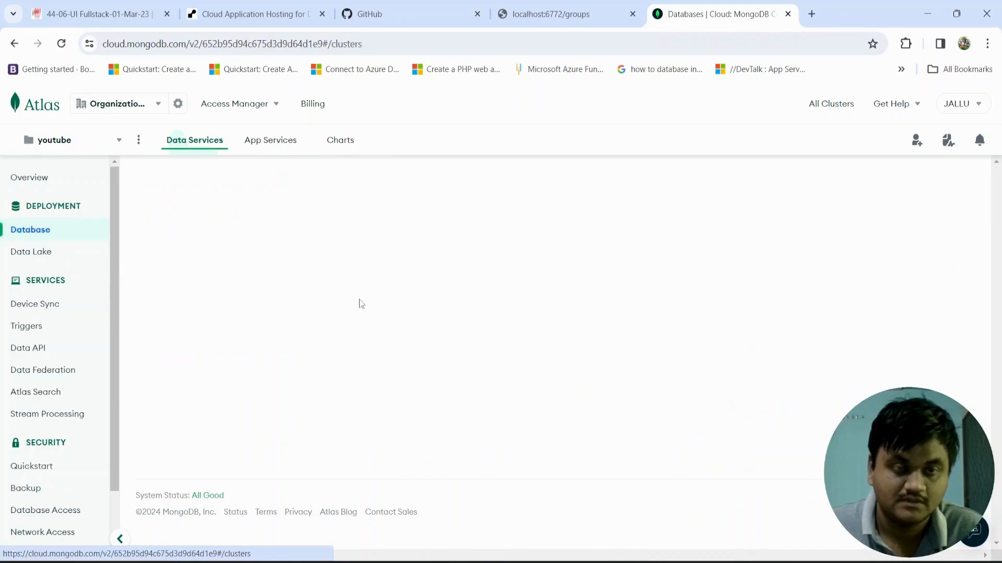
pyautogui.click(111, 148)
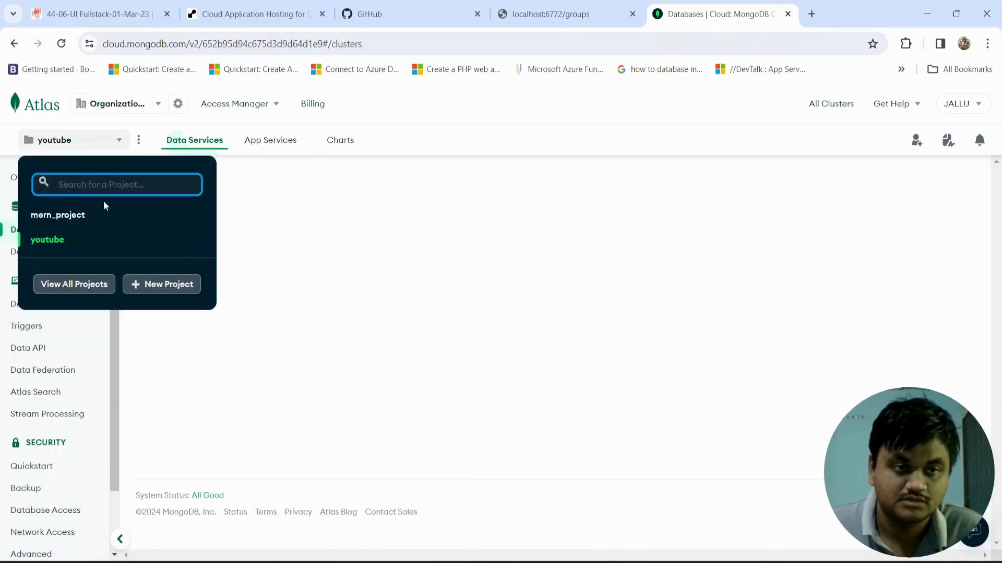
pyautogui.click(73, 224)
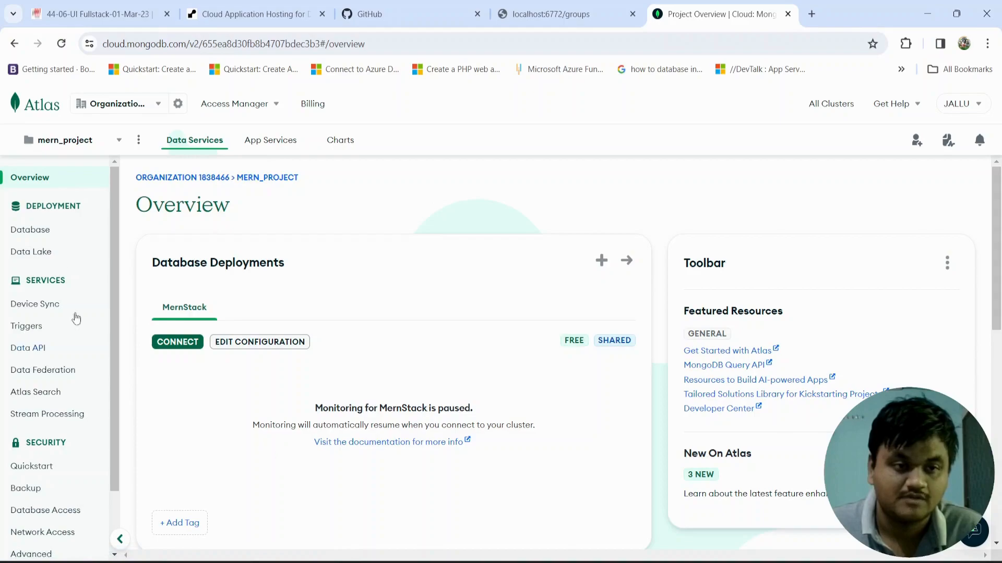
pyautogui.click(33, 230)
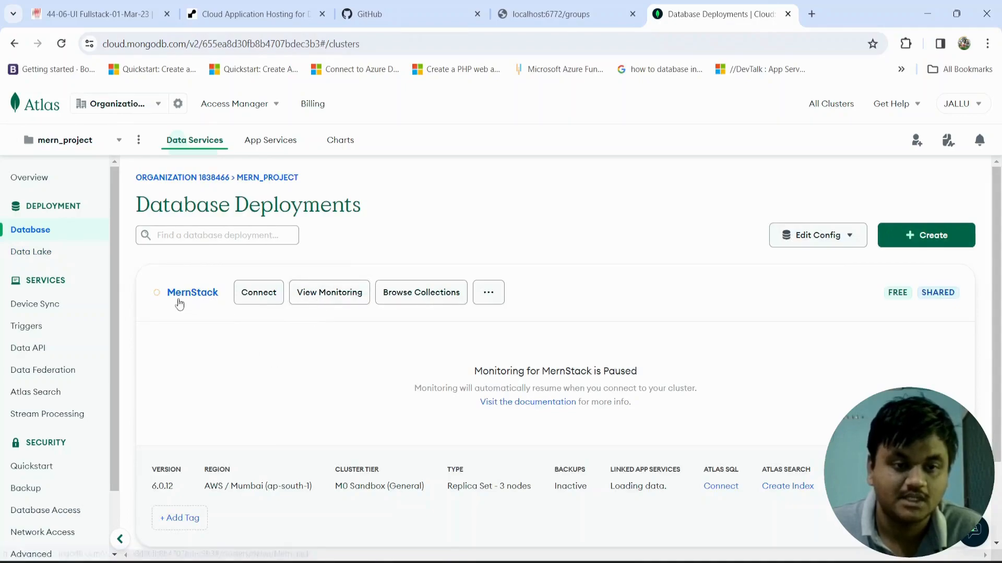
pyautogui.scroll(-2, 370, 391)
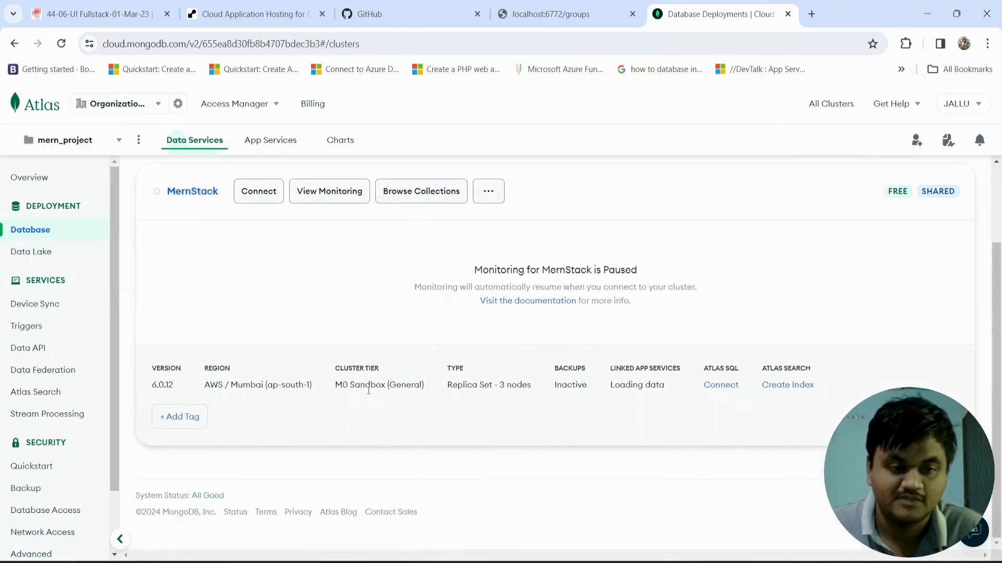
pyautogui.scroll(2, 406, 200)
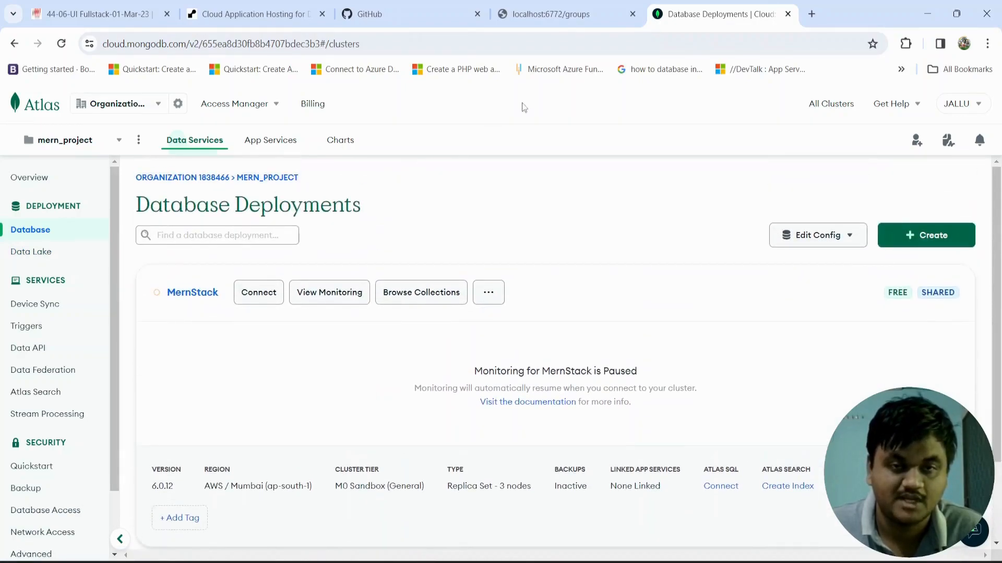
# Step: Close the localhost:6772/groups browser tab
pyautogui.click(555, 11)
pyautogui.click(417, 8)
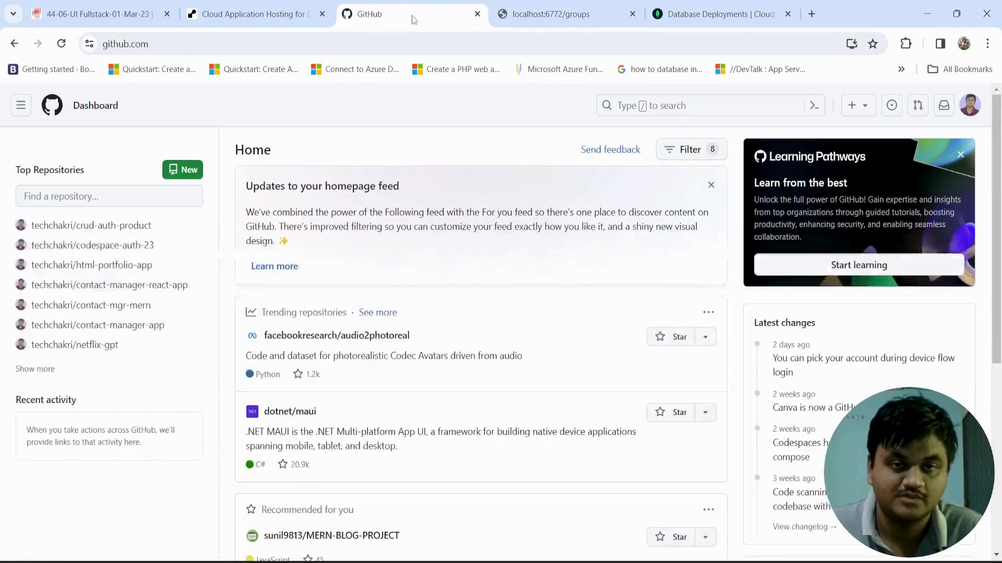
pyautogui.click(574, 16)
pyautogui.click(632, 14)
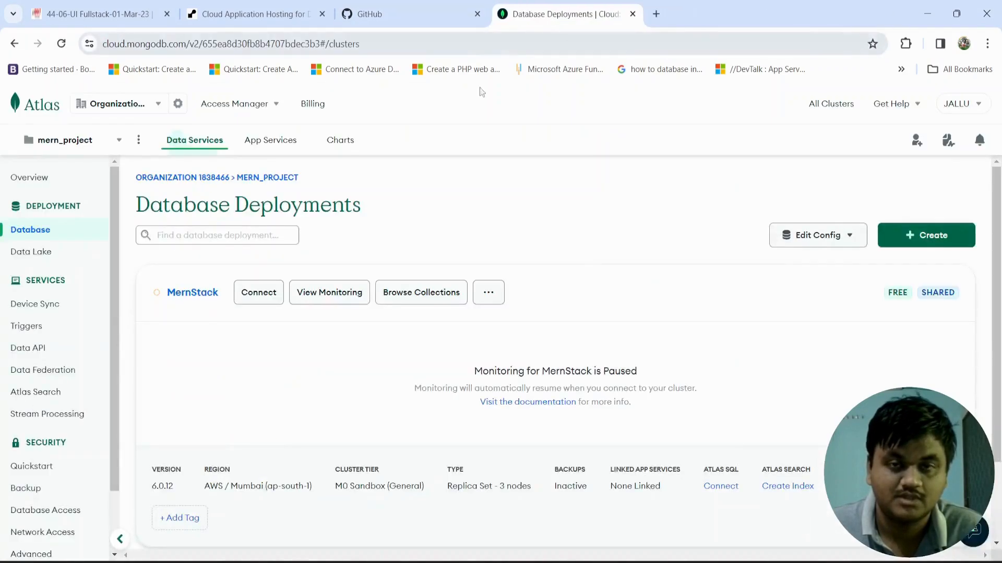
# Step: Switch to the terminal, stop the running backend server, and clear the screen with cls
pyautogui.hotkey('alt', 'Tab')
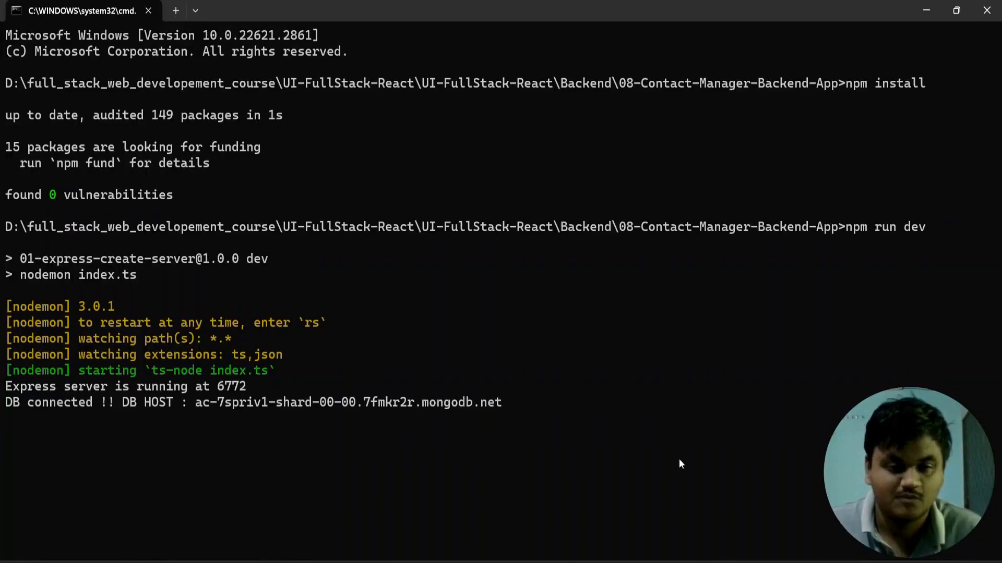
pyautogui.hotkey('ctrl', 'c')
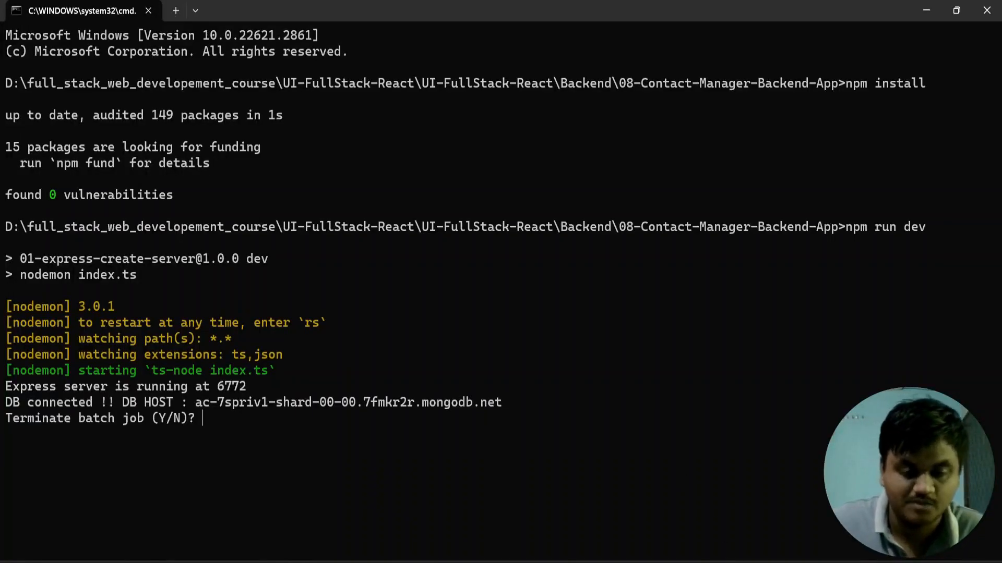
pyautogui.write('Y')
pyautogui.press('Return')
pyautogui.write('cls')
pyautogui.press('Return')
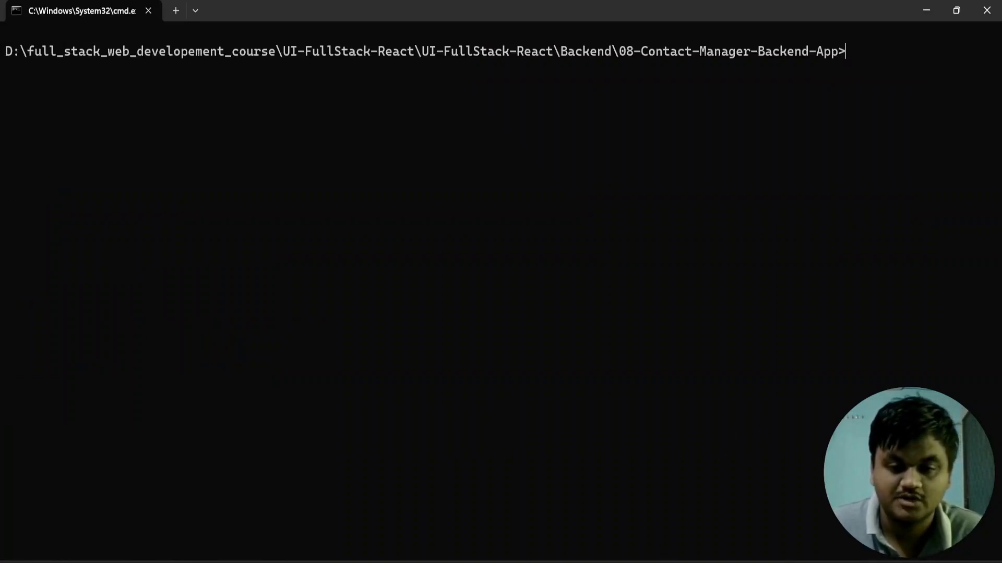
# Step: Switch to Chrome, load github.com in a new tab, and open the form for a new repository
pyautogui.hotkey('alt', 'Tab')
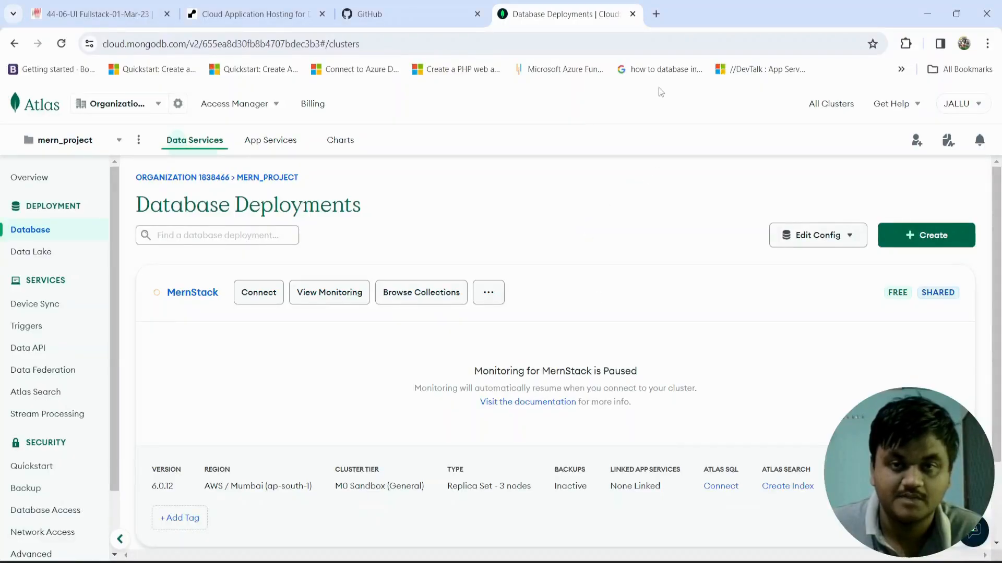
pyautogui.click(655, 14)
pyautogui.write('git')
pyautogui.press('Return')
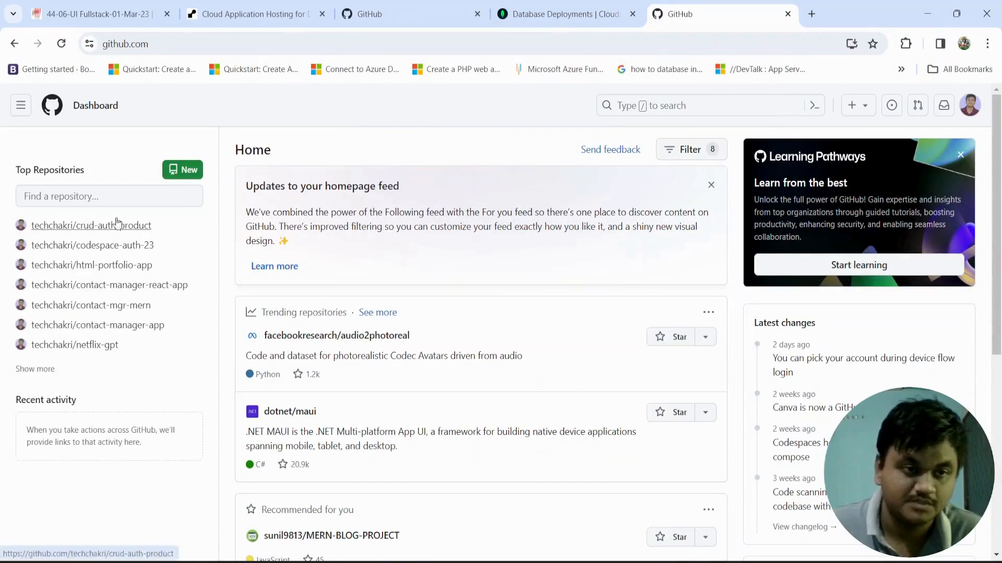
pyautogui.click(194, 170)
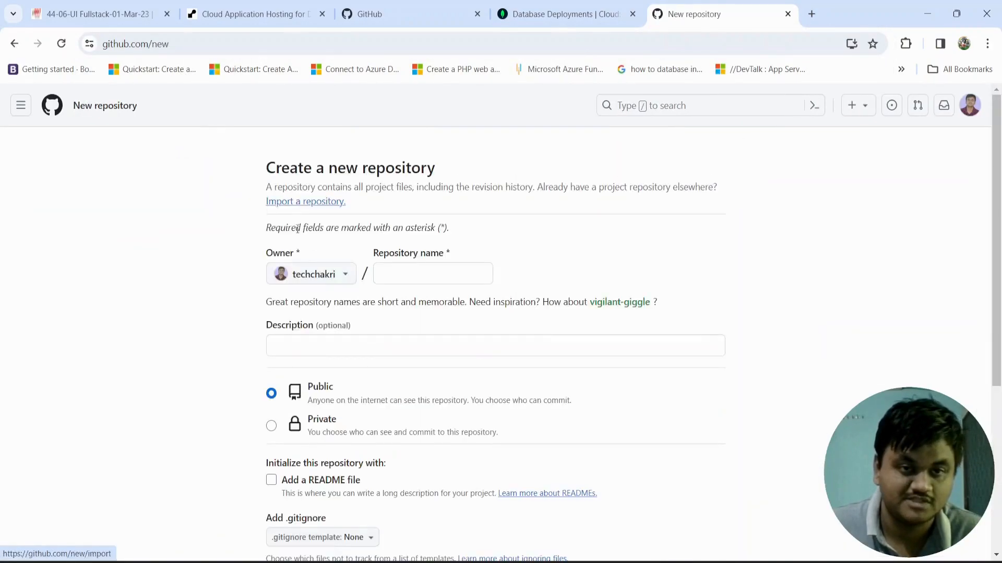
# Step: Name the new repository Contact-Manager-Backend-App
pyautogui.click(391, 277)
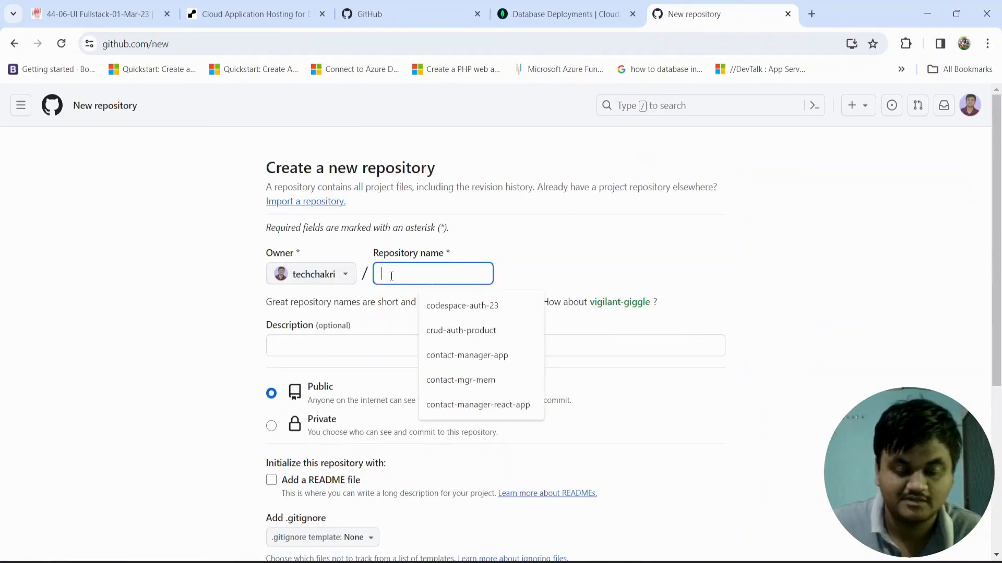
pyautogui.write('Contact-')
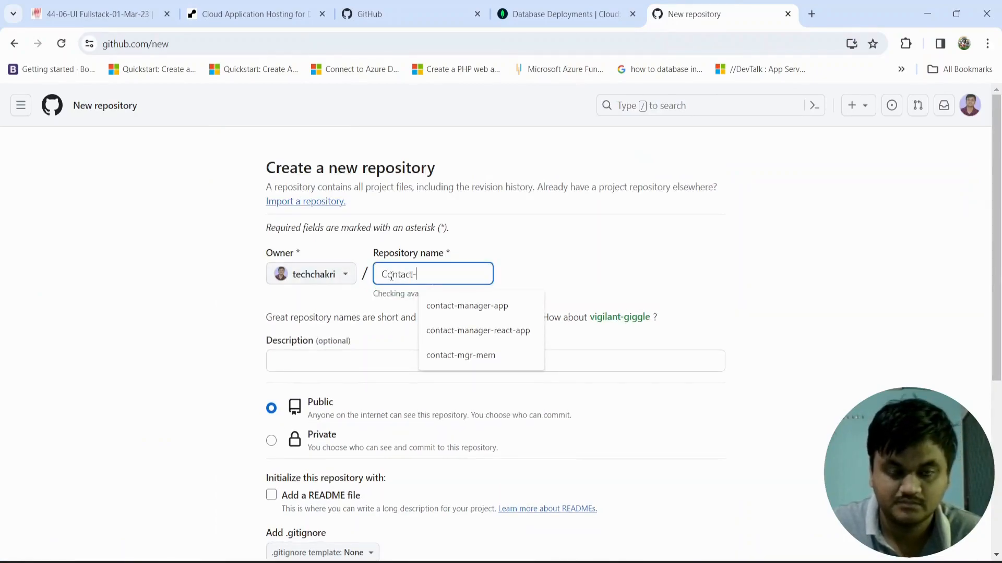
pyautogui.write('Manager-Backend-App')
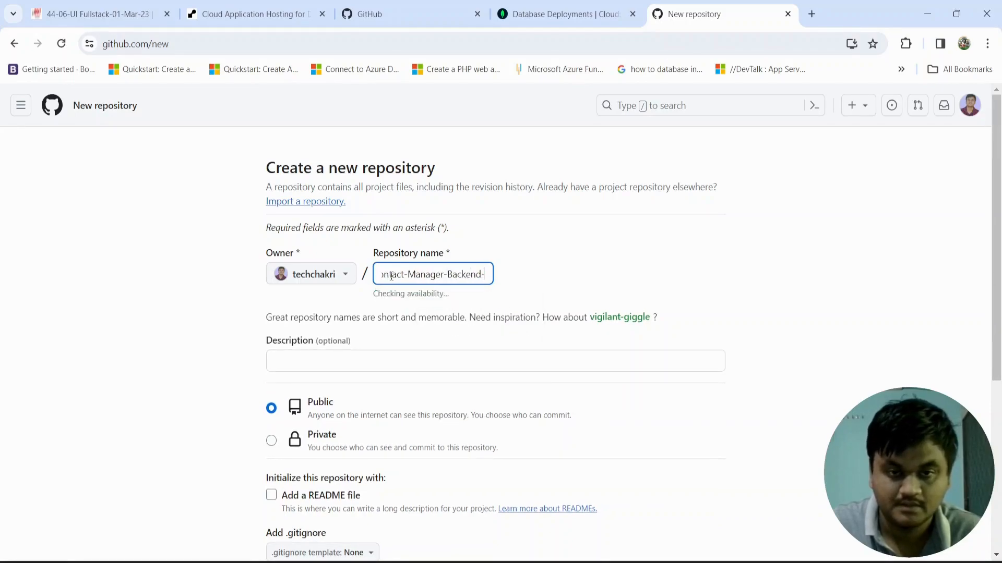
# Step: Enter the description "The Contact Manager Backend Application" and create the public repository
pyautogui.click(361, 361)
pyautogui.write('The Conta')
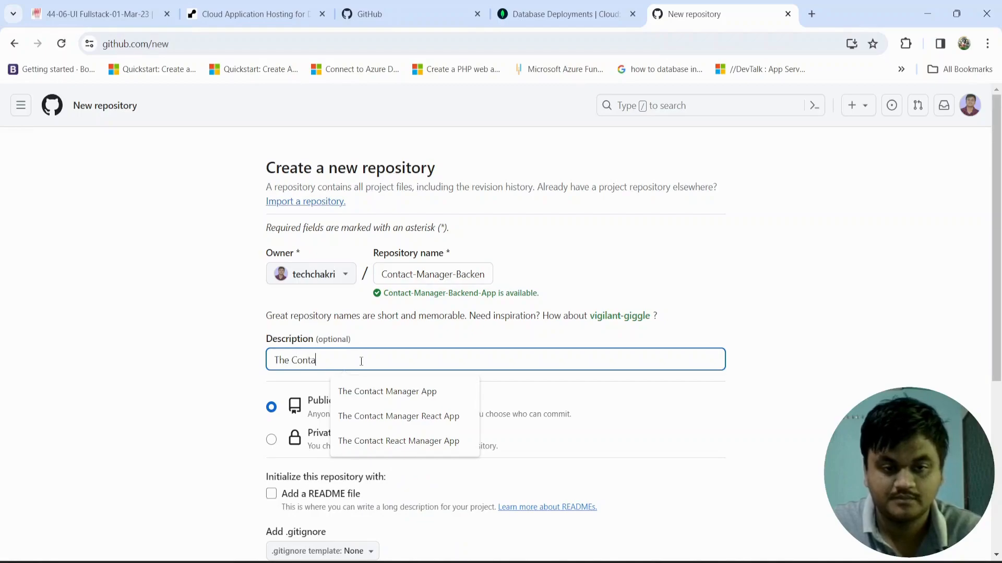
pyautogui.write('ct Manager Backend Application')
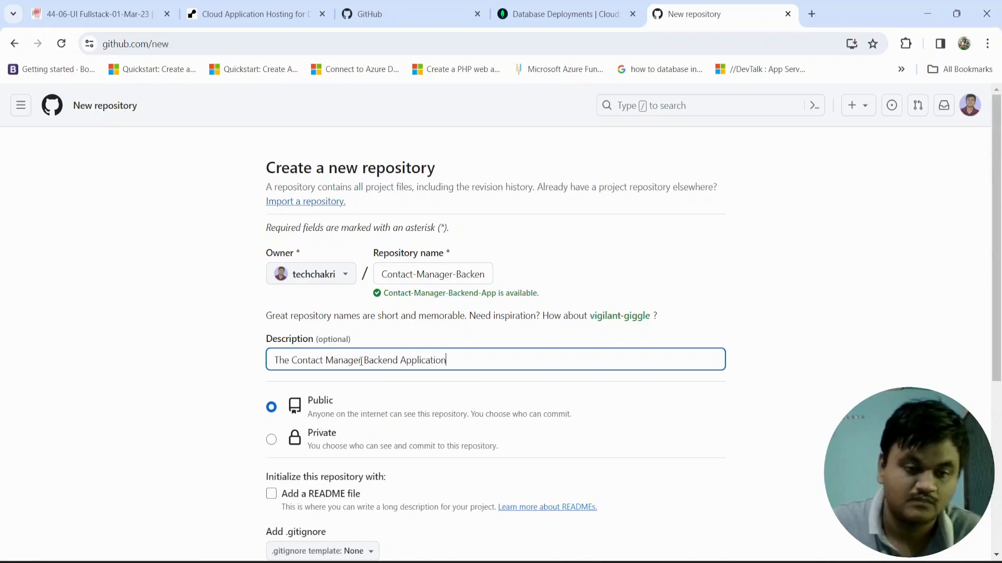
pyautogui.scroll(-4, 285, 395)
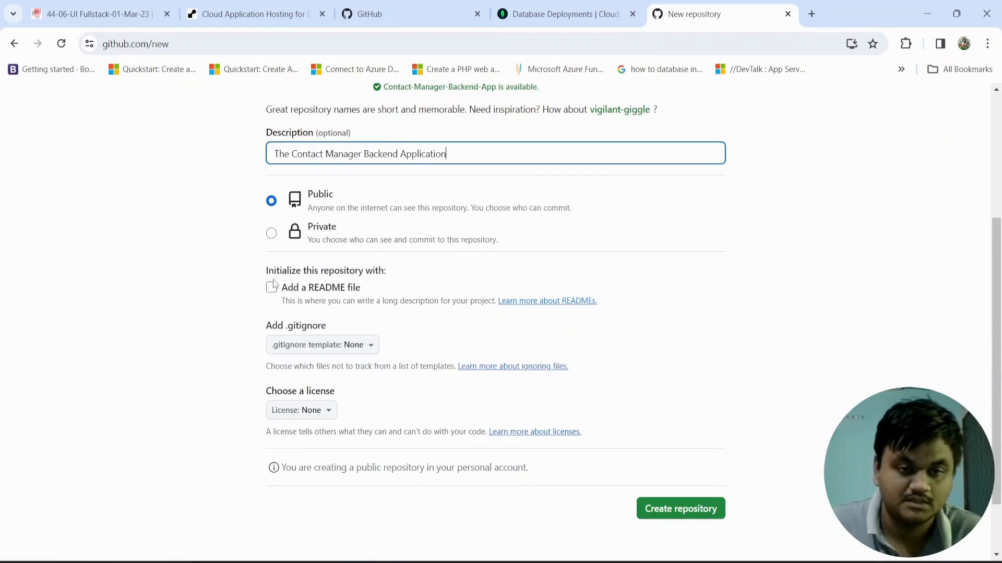
pyautogui.click(664, 509)
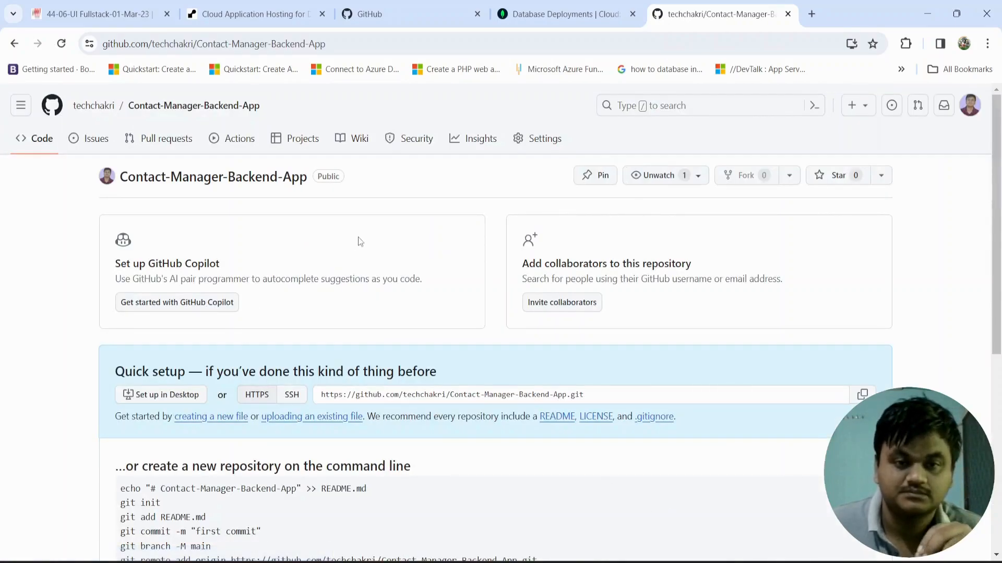
# Step: Switch to the terminal, initialize a Git repository in the project folder with git init, and list the folder's contents with dir
pyautogui.scroll(-1, 256, 440)
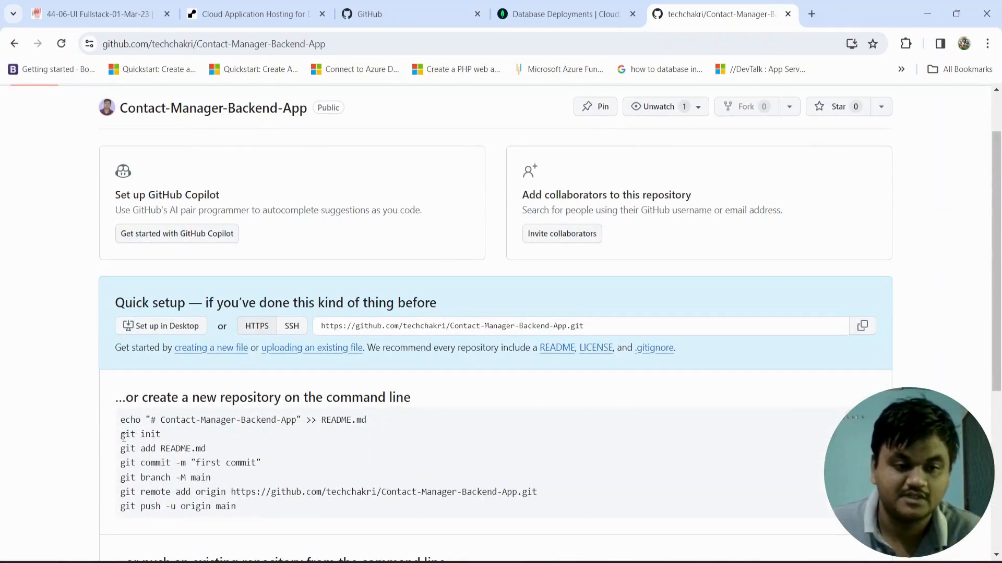
pyautogui.hotkey('alt', 'Tab')
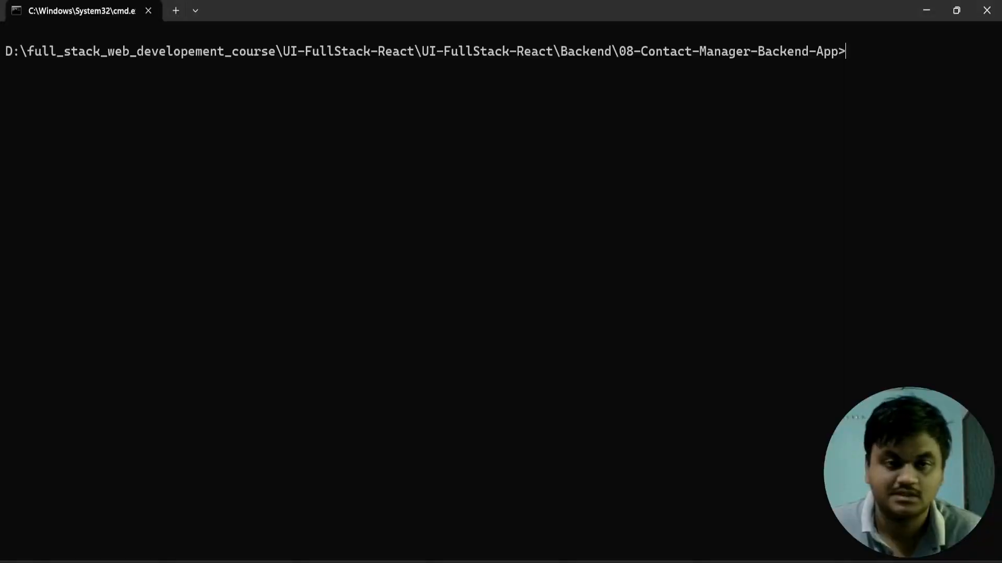
pyautogui.write('git ini')
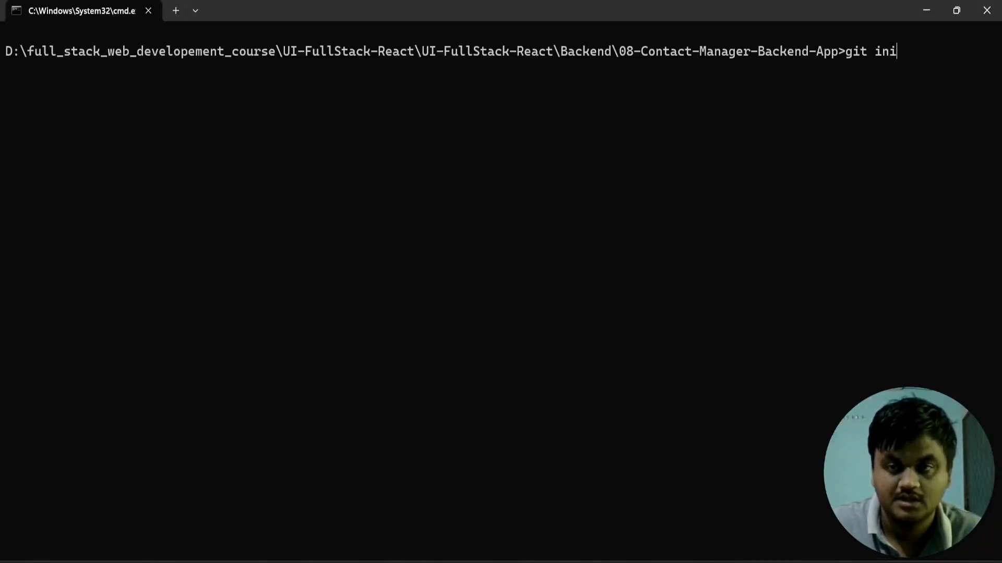
pyautogui.press('Return')
pyautogui.write('dir')
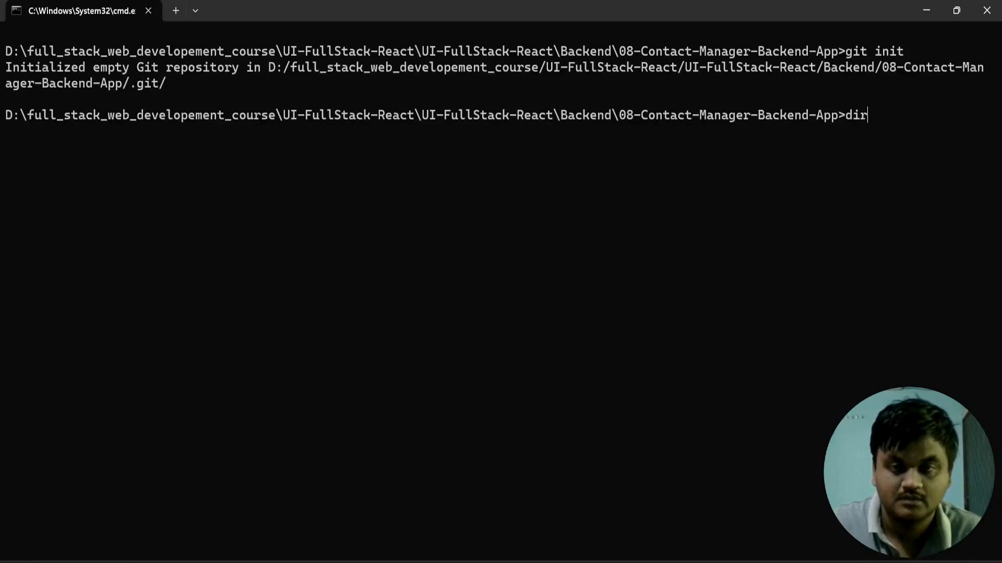
pyautogui.press('Return')
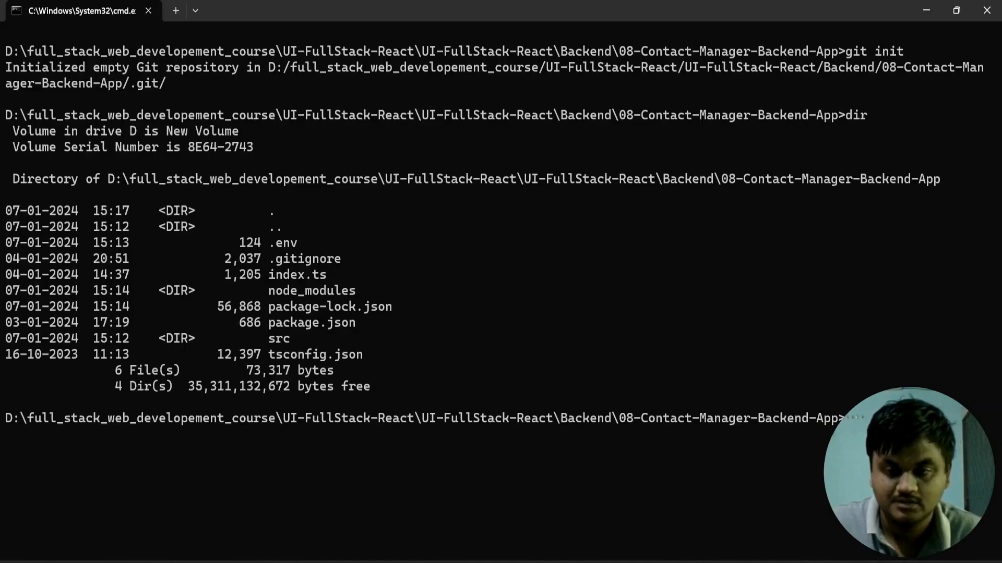
# Step: Stage all project files with git add . and check the staged files with git status
pyautogui.press('Return')
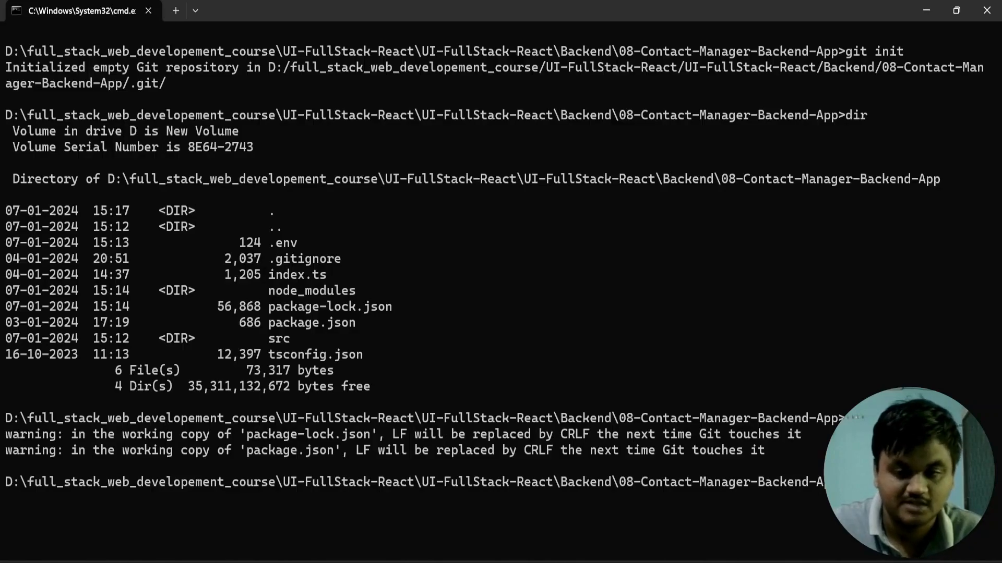
pyautogui.press('Return')
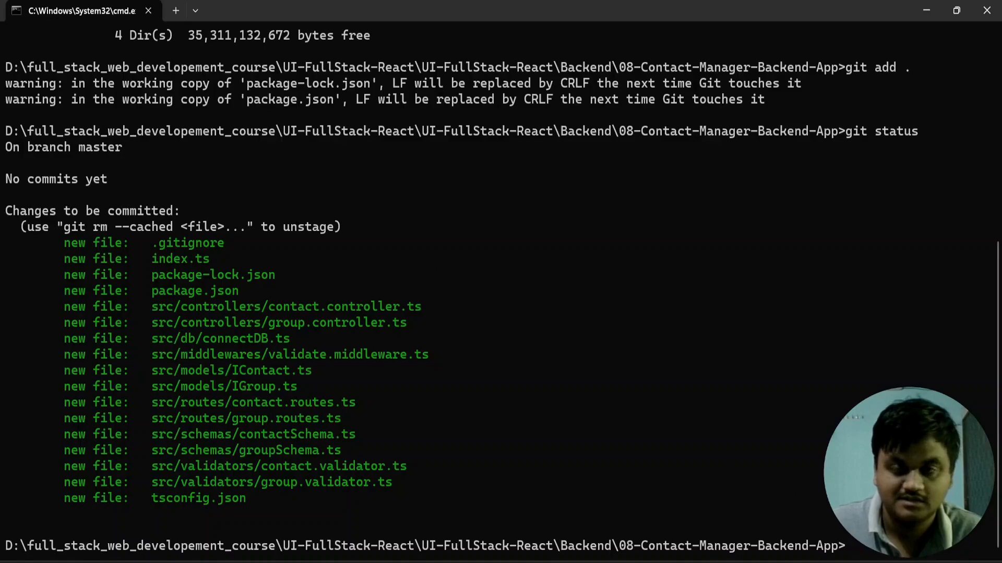
# Step: Commit the staged files with the message "added repo"
pyautogui.write('git ')
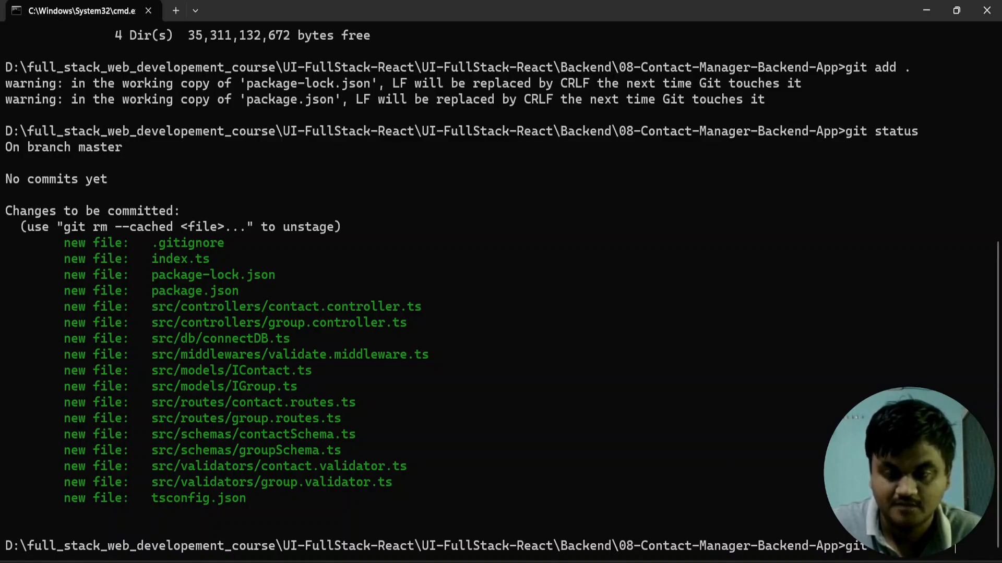
pyautogui.write('commit -m "added')
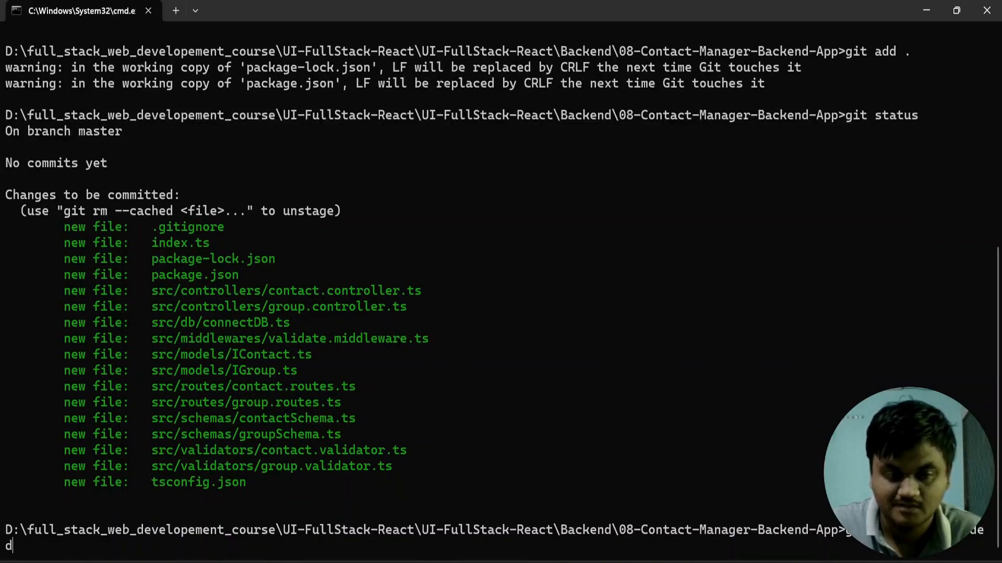
pyautogui.write(' repo')
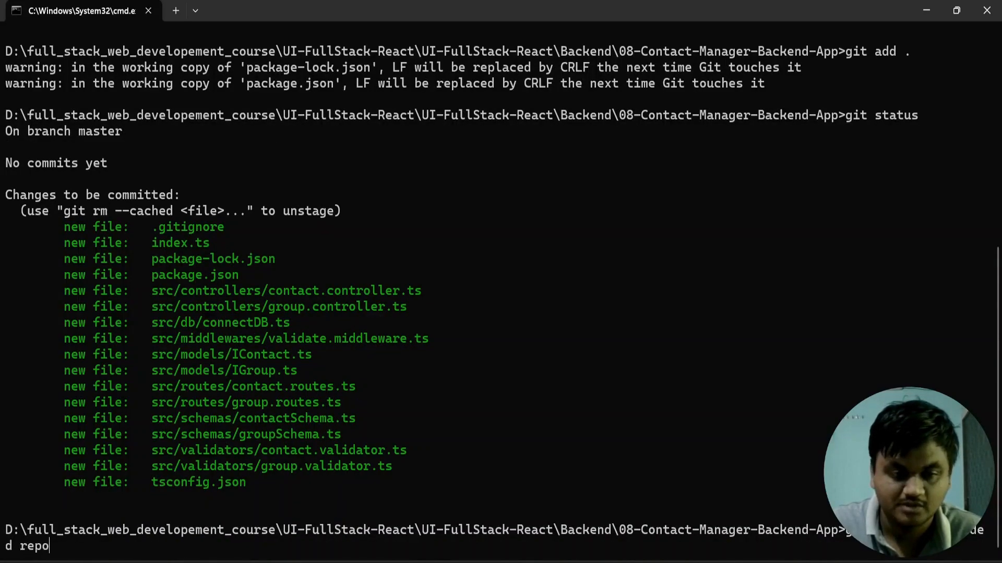
pyautogui.write('"')
pyautogui.press('Return')
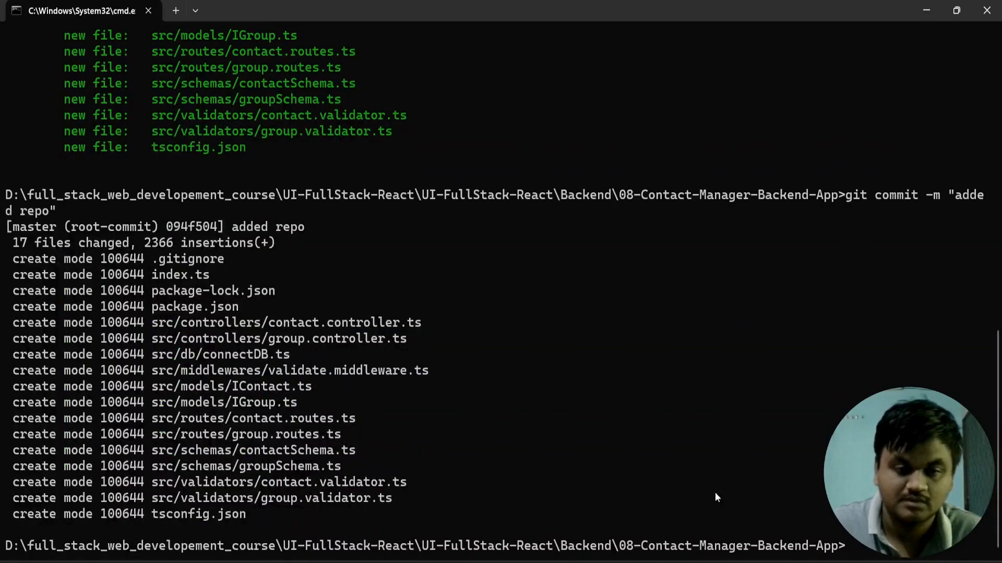
# Step: Copy the git branch -M main command from the GitHub setup instructions and run it in the terminal
pyautogui.write('git')
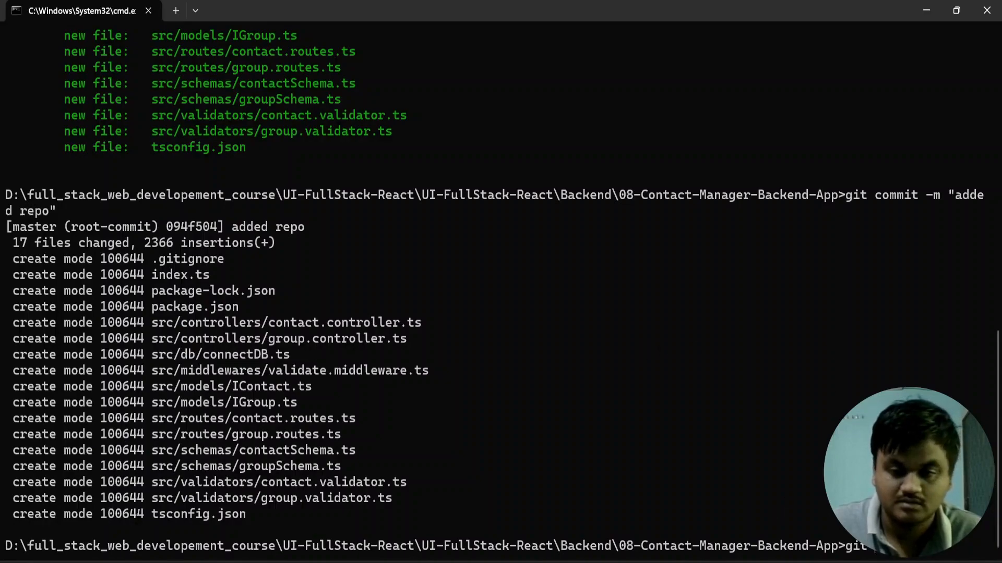
pyautogui.hotkey('alt', 'Tab')
pyautogui.scroll(-3, 288, 439)
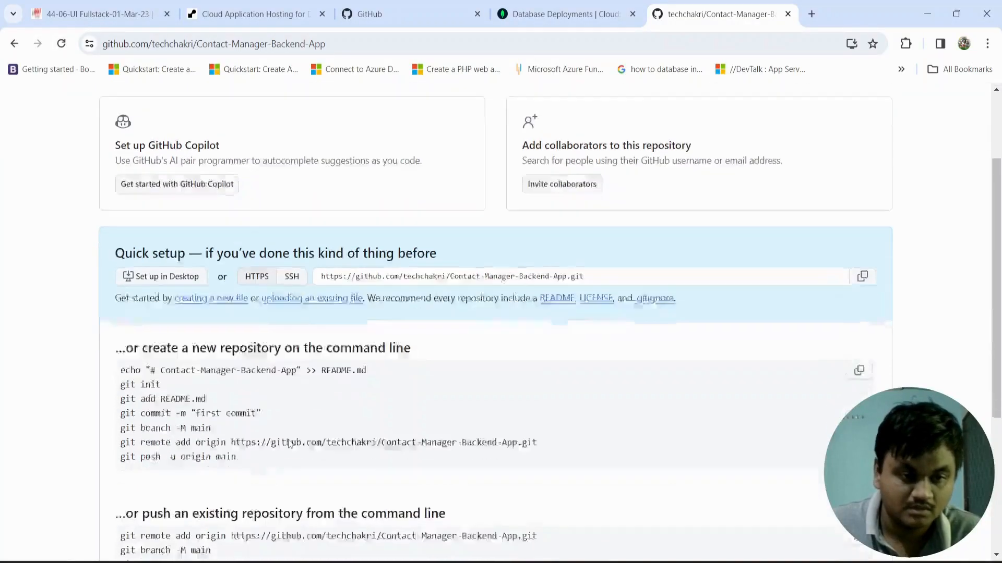
pyautogui.moveTo(211, 342); pyautogui.dragTo(115, 340)
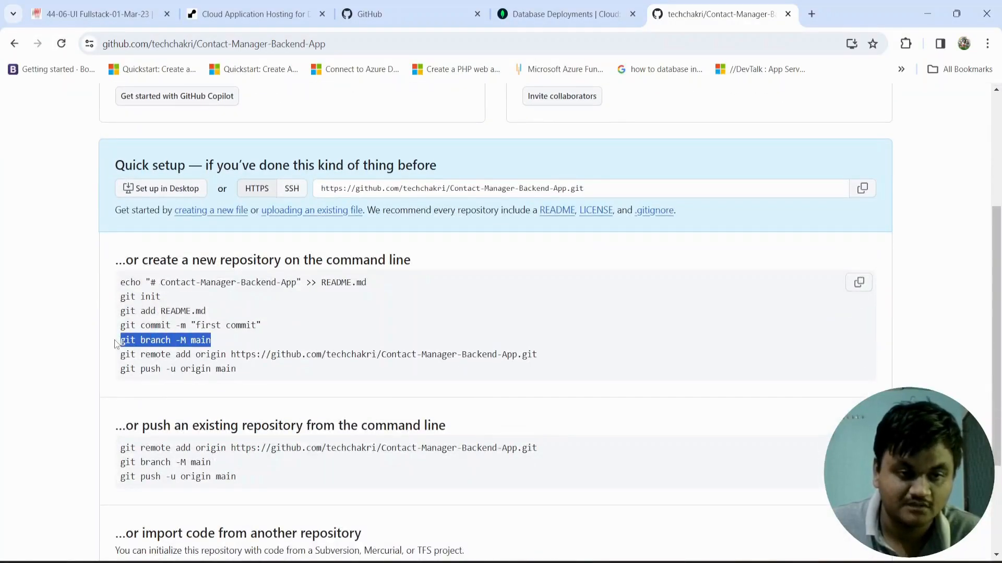
pyautogui.rightClick(148, 345)
pyautogui.click(161, 354)
pyautogui.hotkey('alt', 'Tab')
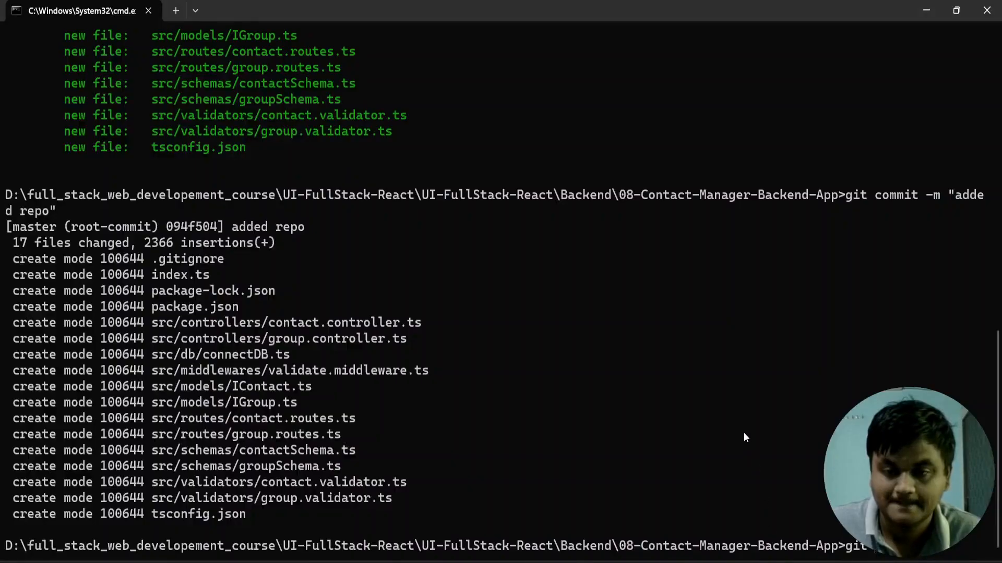
pyautogui.write('git')
pyautogui.hotkey('ctrl', 'v')
pyautogui.press('Return')
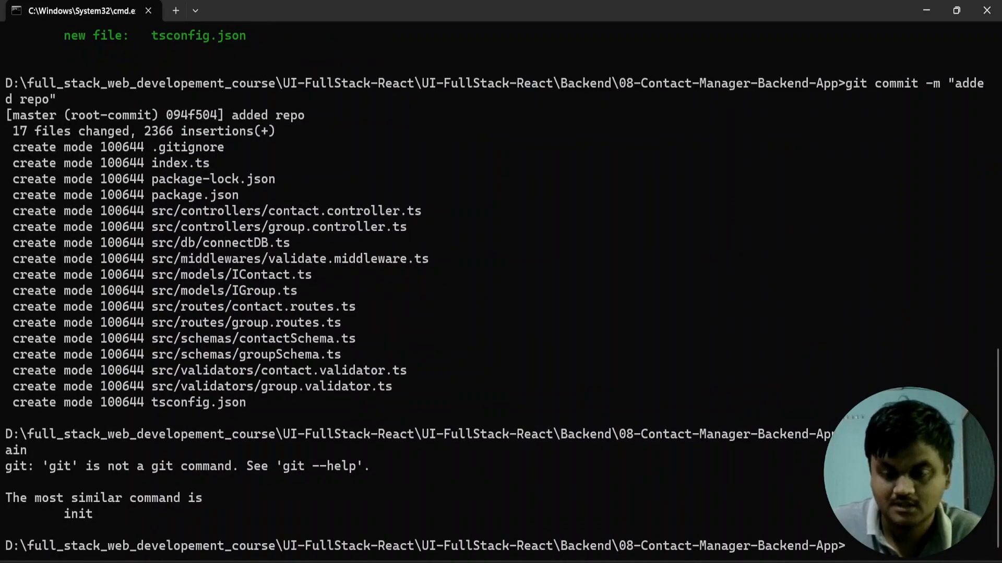
pyautogui.hotkey('ctrl', 'v')
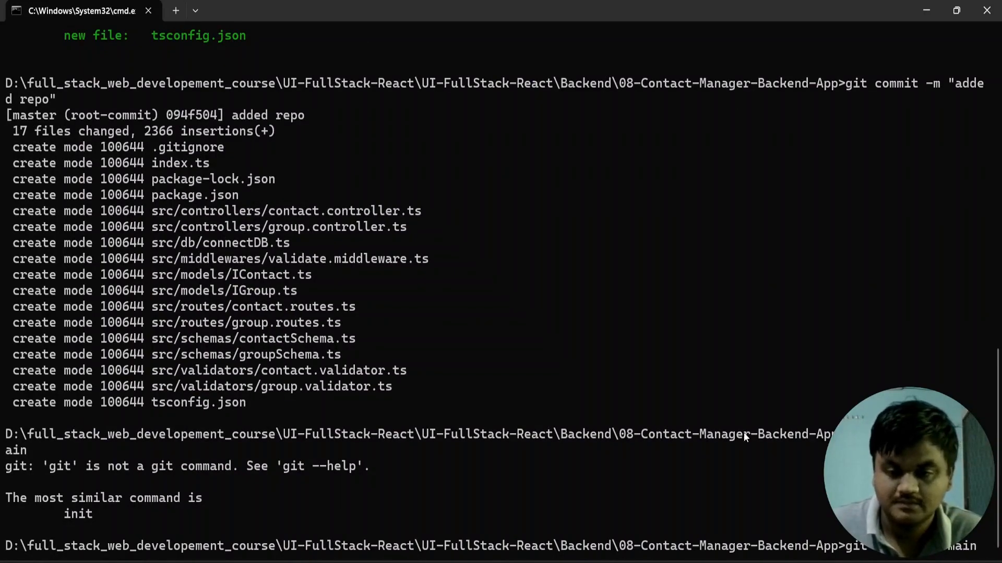
pyautogui.press('Return')
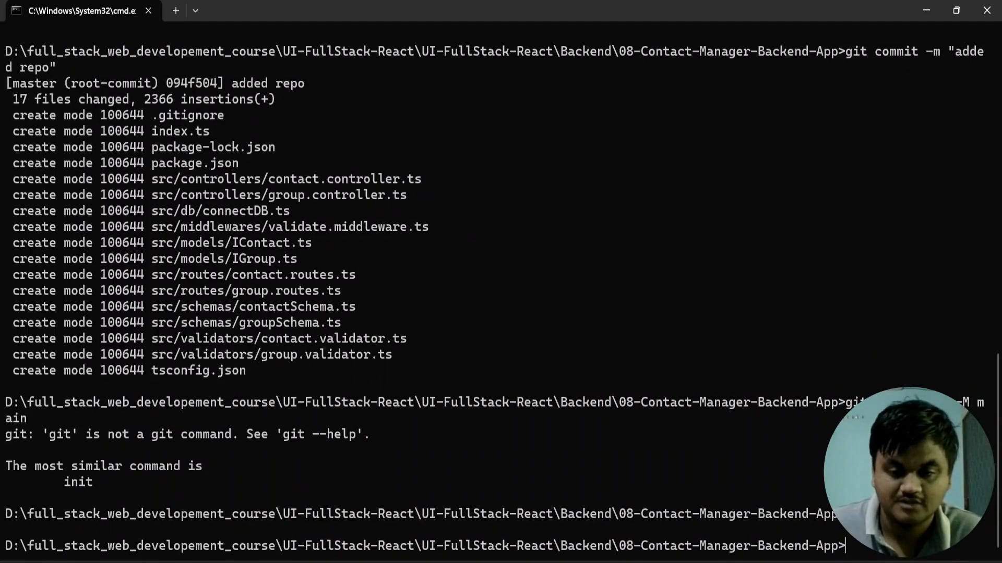
# Step: Copy the git remote add origin command for Contact-Manager-Backend-App.git from the GitHub page and run it in the terminal
pyautogui.click(616, 562)
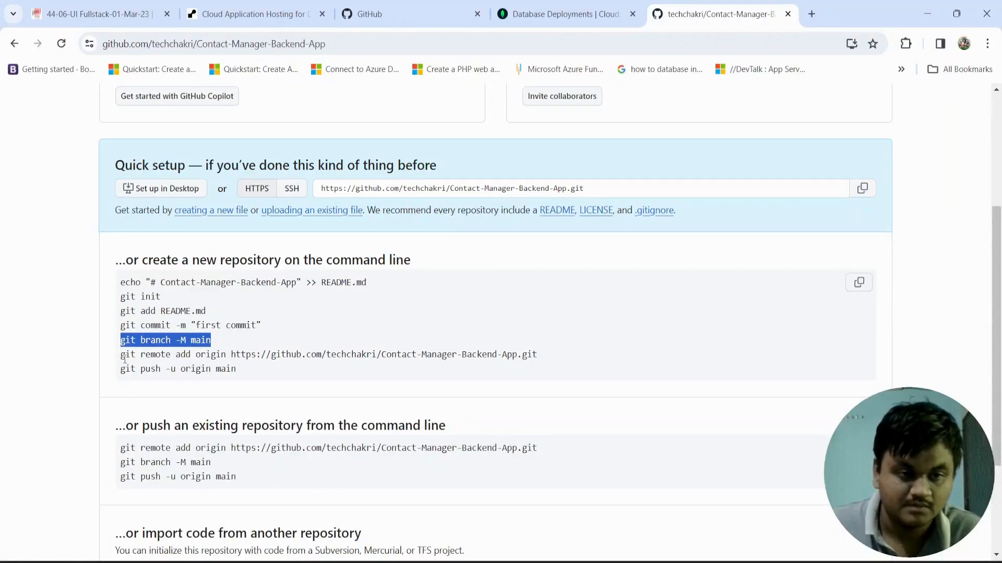
pyautogui.moveTo(122, 358); pyautogui.dragTo(386, 342)
pyautogui.moveTo(574, 343); pyautogui.dragTo(566, 351)
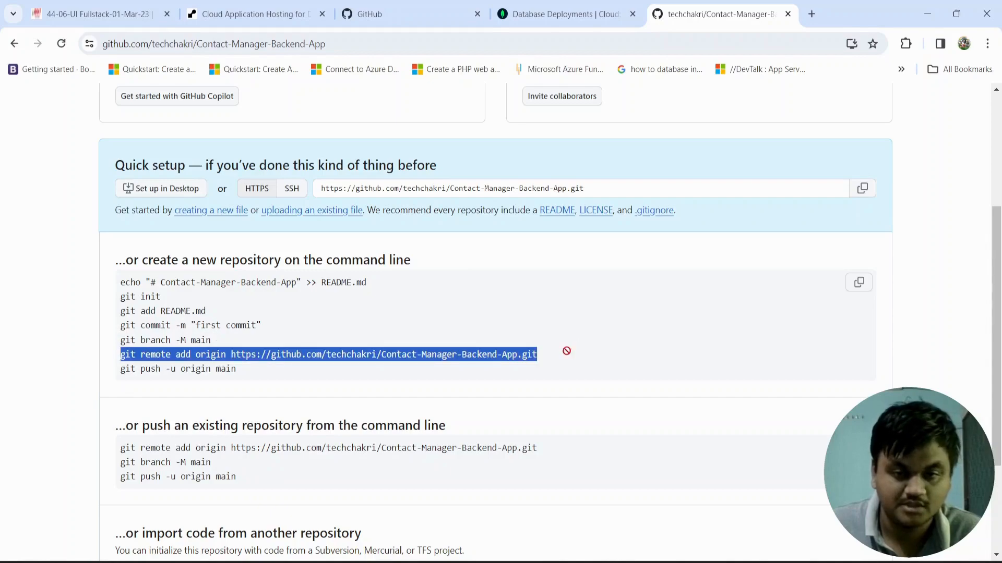
pyautogui.rightClick(495, 352)
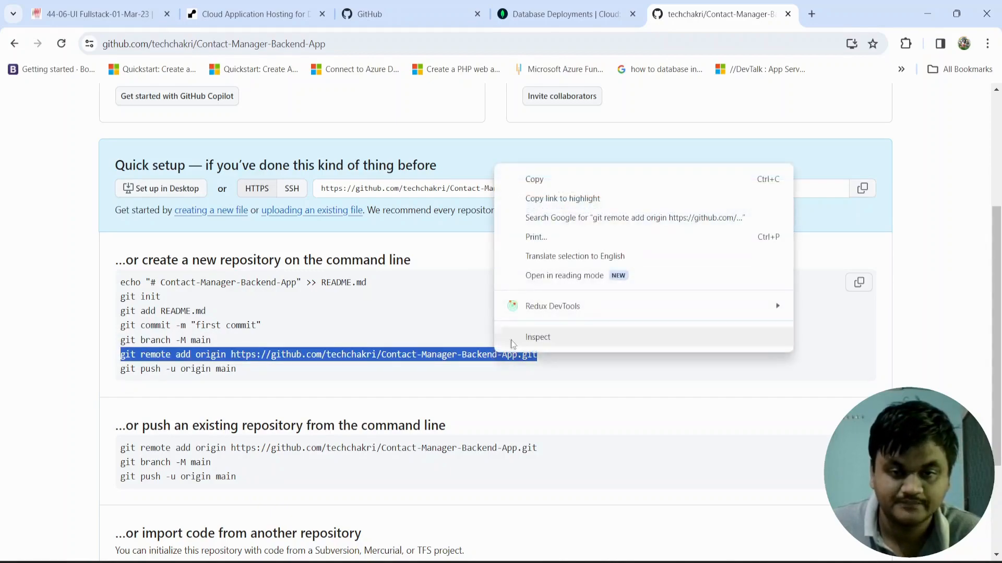
pyautogui.click(546, 177)
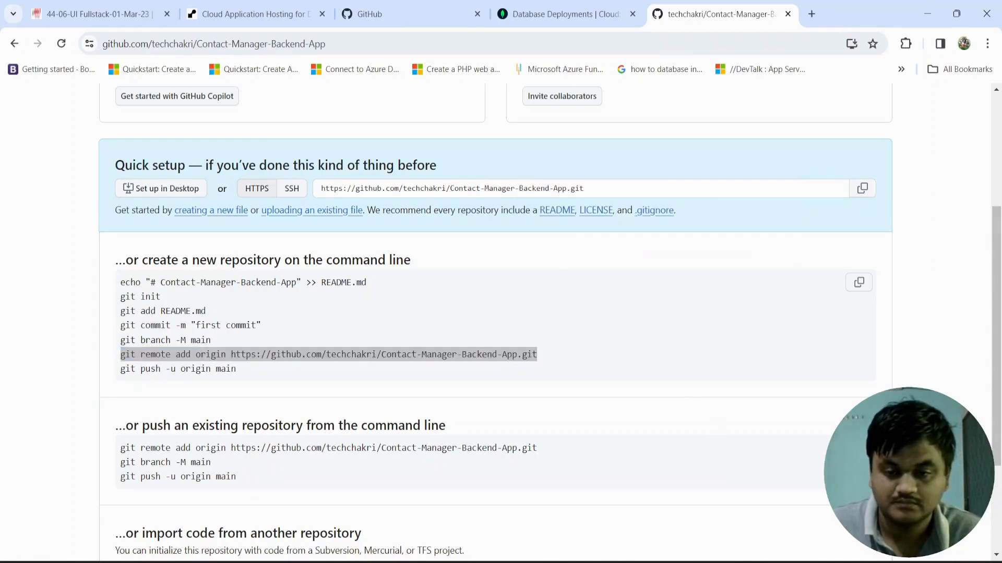
pyautogui.hotkey('alt', 'Tab')
pyautogui.hotkey('ctrl', 'v')
pyautogui.press('Return')
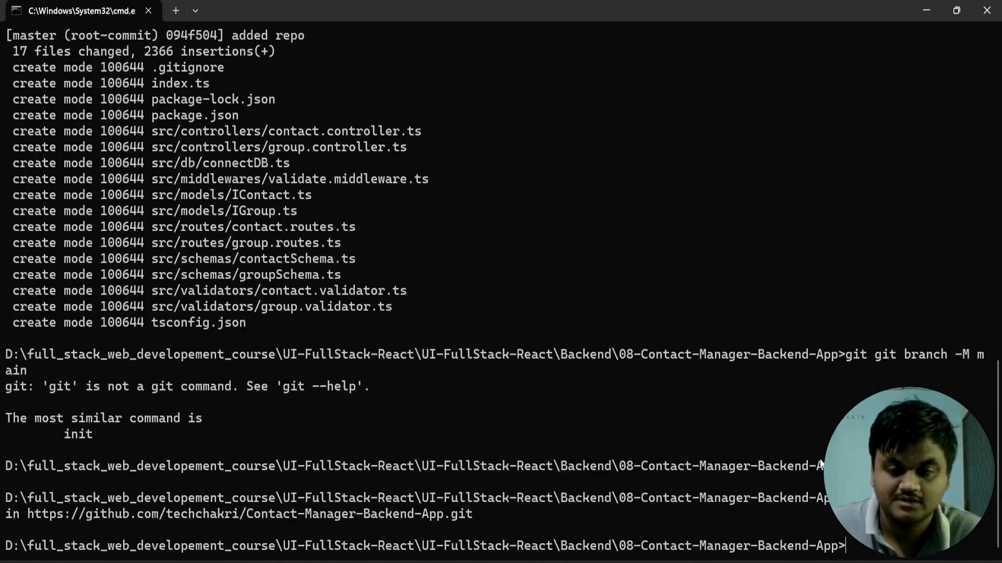
# Step: Push the main branch to GitHub with git push -u origin main
pyautogui.write('git')
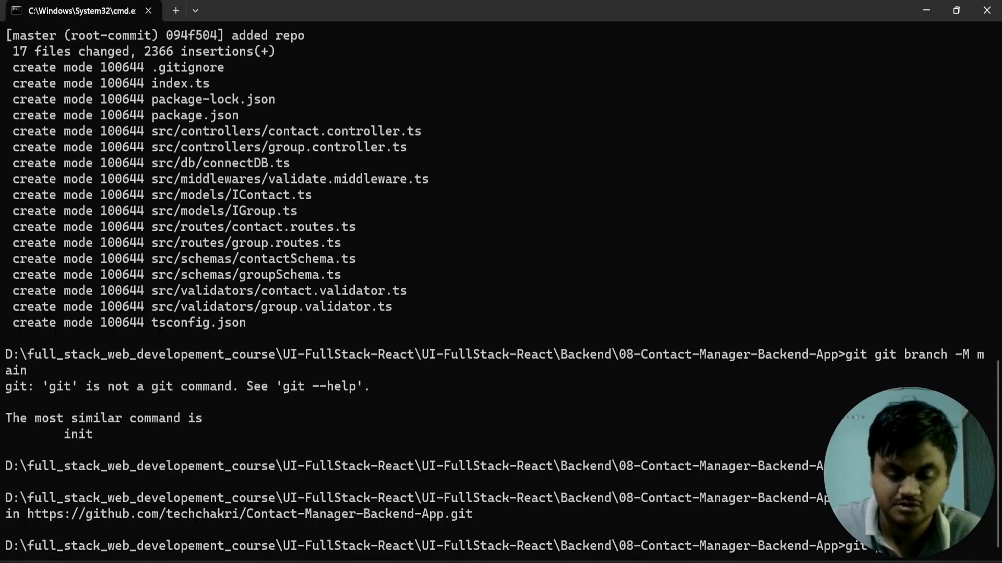
pyautogui.write(' branch -M main ')
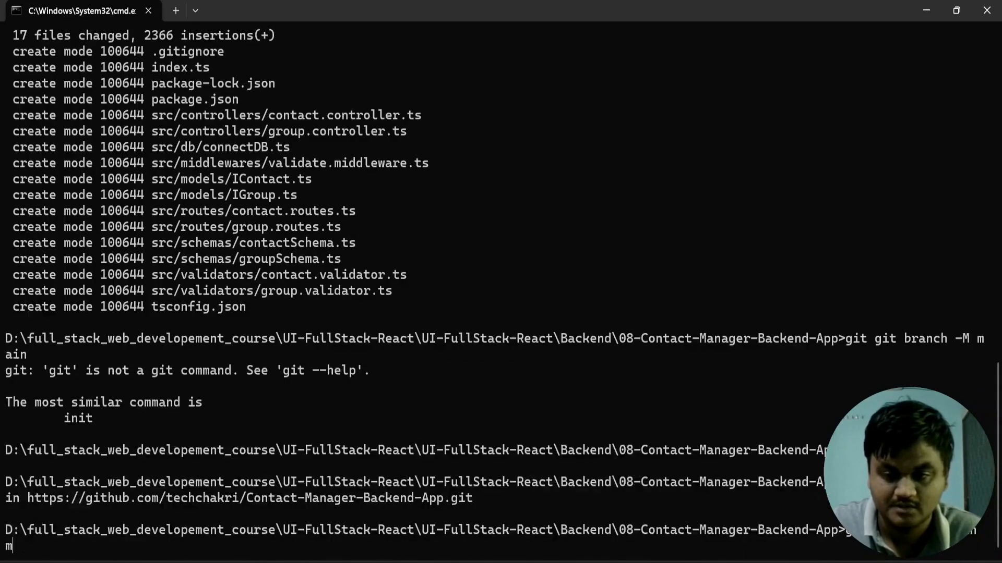
pyautogui.write('main')
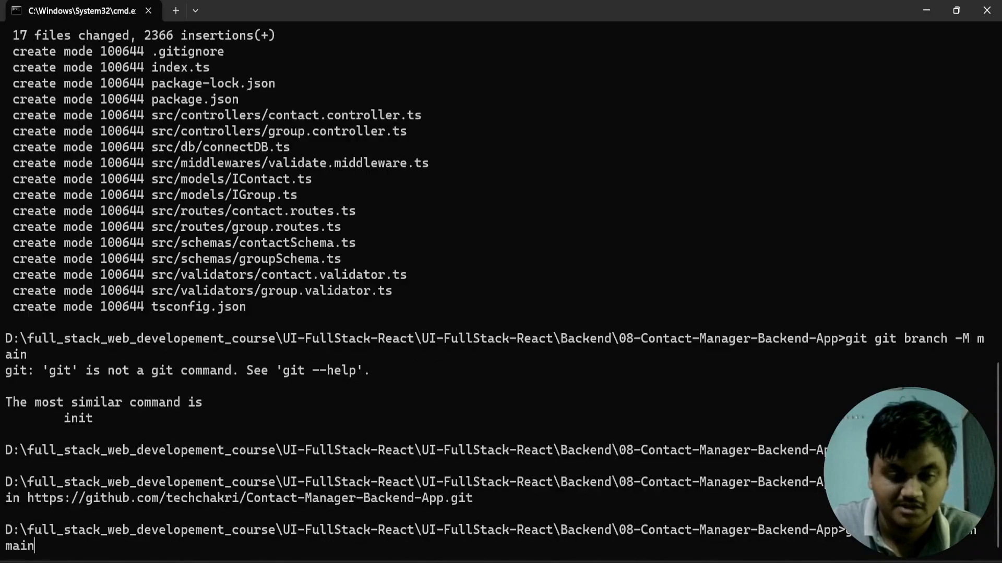
pyautogui.press('Return')
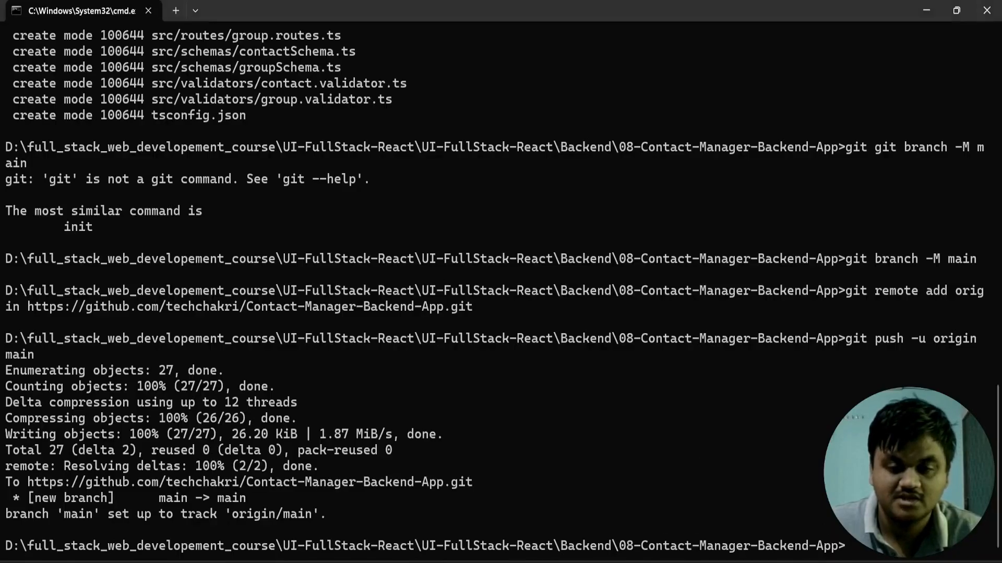
# Step: Switch to Chrome and reload the Contact-Manager-Backend-App repository page to check the pushed files
pyautogui.hotkey('alt', 'Tab')
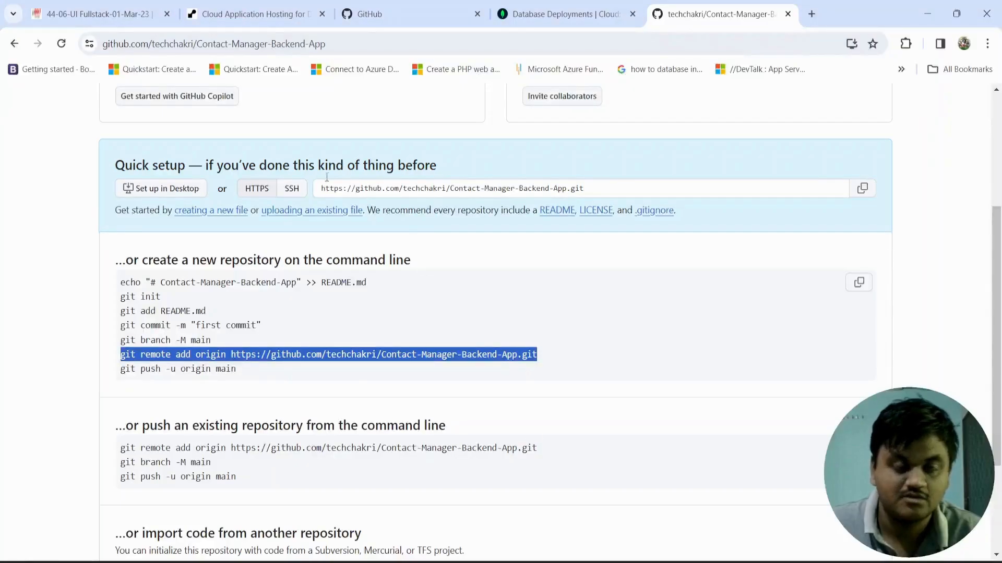
pyautogui.click(339, 46)
pyautogui.click(61, 44)
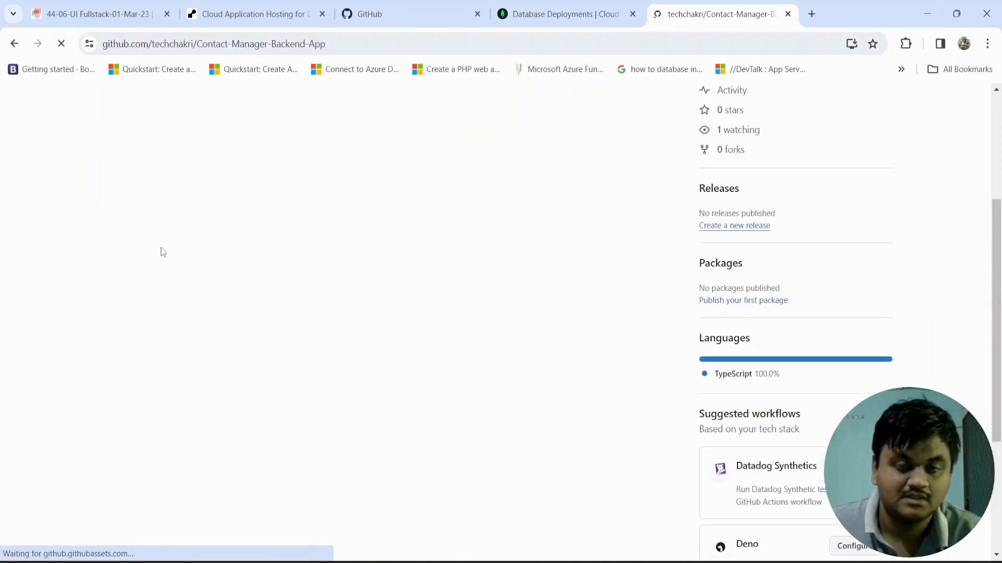
pyautogui.scroll(4, 141, 374)
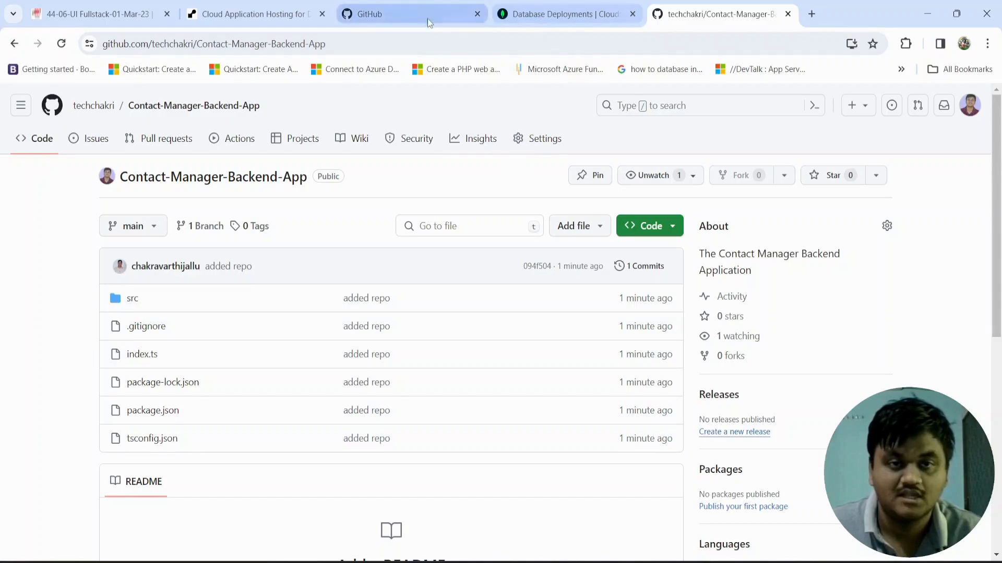
# Step: Go to the already open Render website and open its sign-in page
pyautogui.click(280, 5)
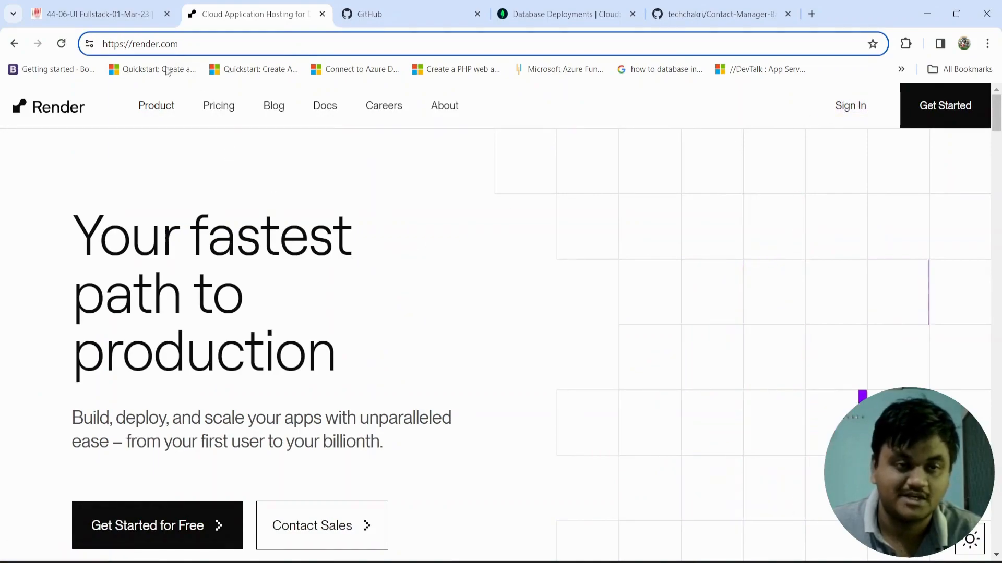
pyautogui.moveTo(180, 45); pyautogui.dragTo(100, 46)
pyautogui.click(229, 208)
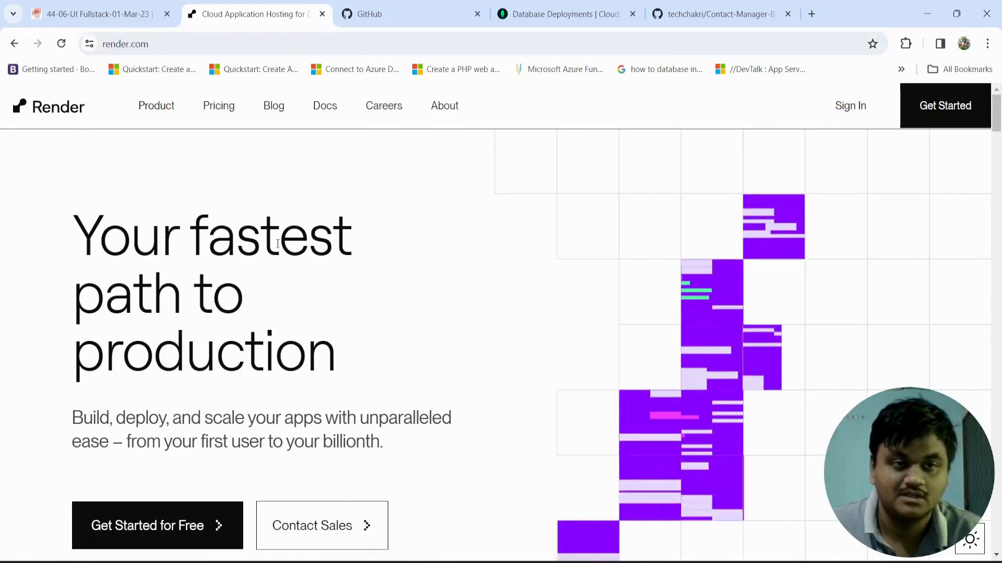
pyautogui.moveTo(57, 229); pyautogui.dragTo(74, 235)
pyautogui.moveTo(87, 240); pyautogui.dragTo(282, 333)
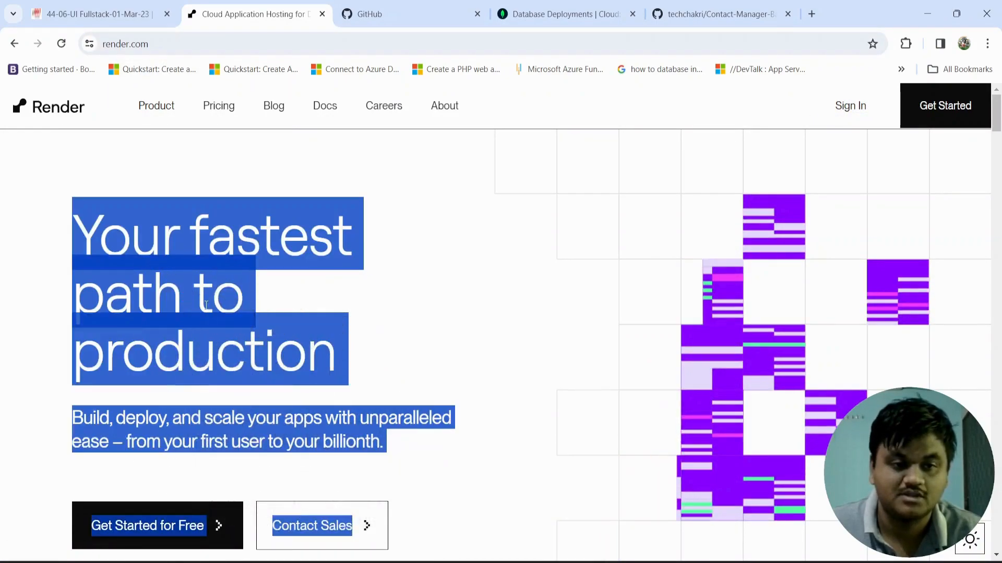
pyautogui.click(542, 277)
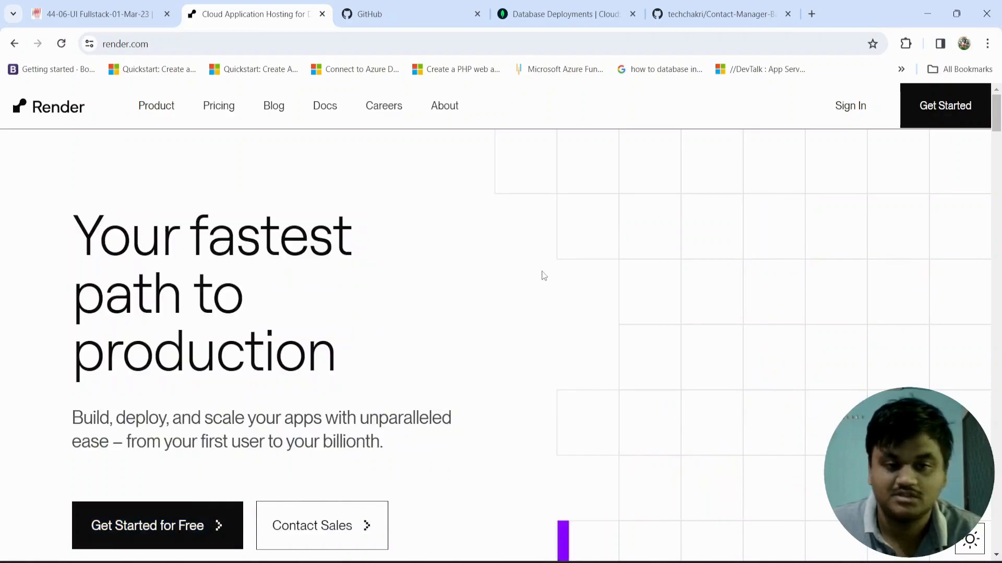
pyautogui.click(851, 104)
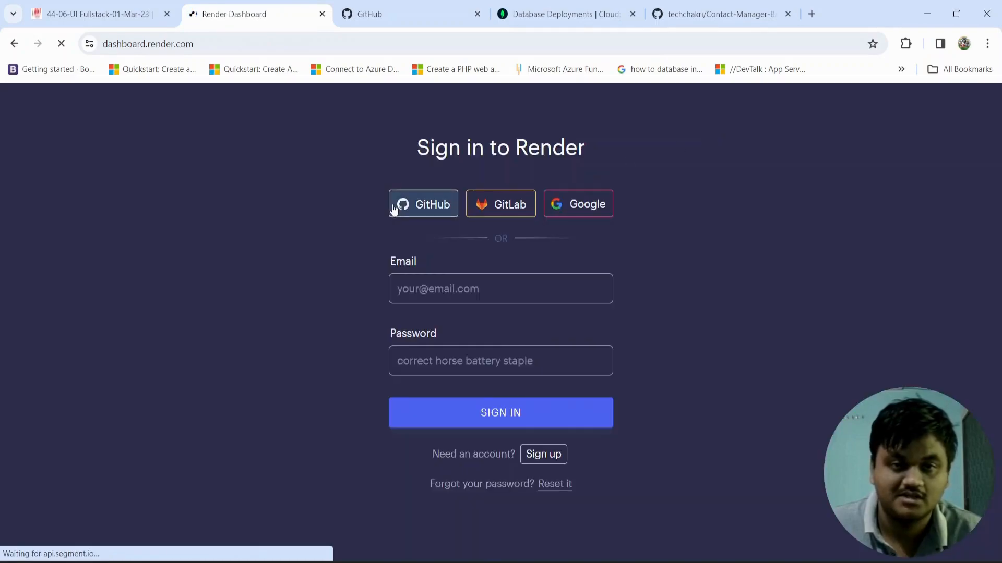
# Step: Sign in to Render with the GitHub account
pyautogui.click(422, 209)
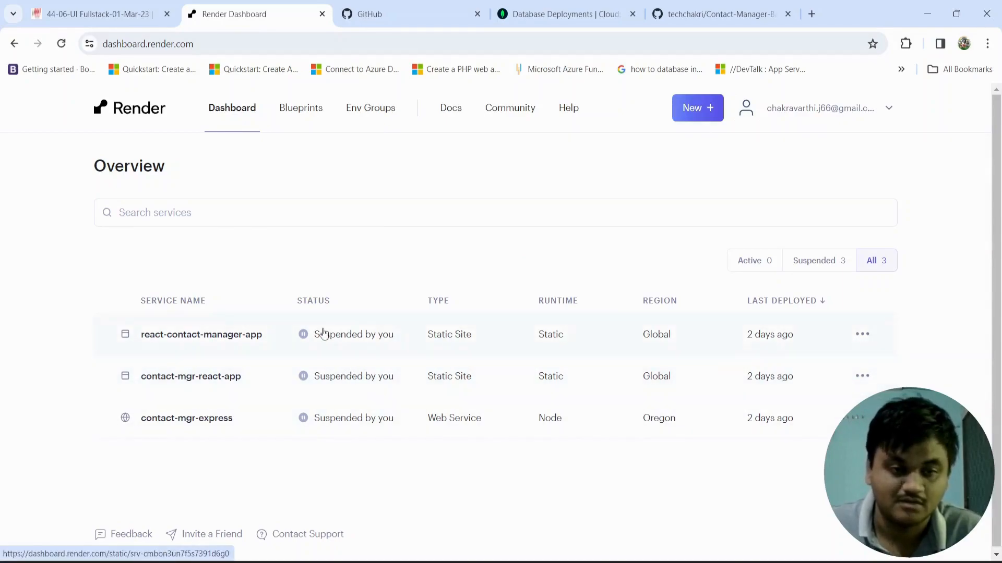
# Step: Delete the react-contact-manager-app static site from its settings, confirming with "sudo delete static site react-contact-manager-app"
pyautogui.click(863, 335)
pyautogui.click(773, 398)
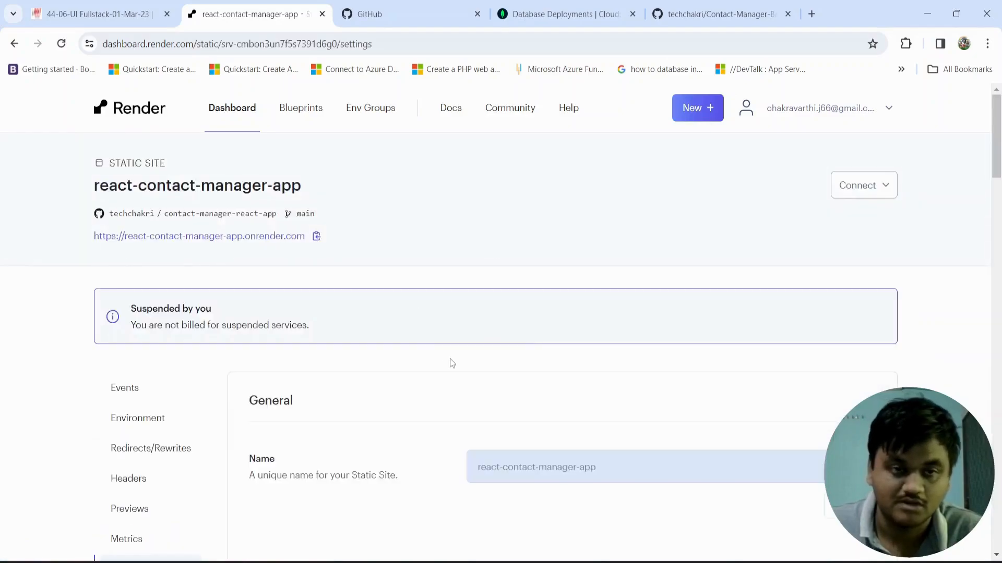
pyautogui.scroll(-13, 466, 391)
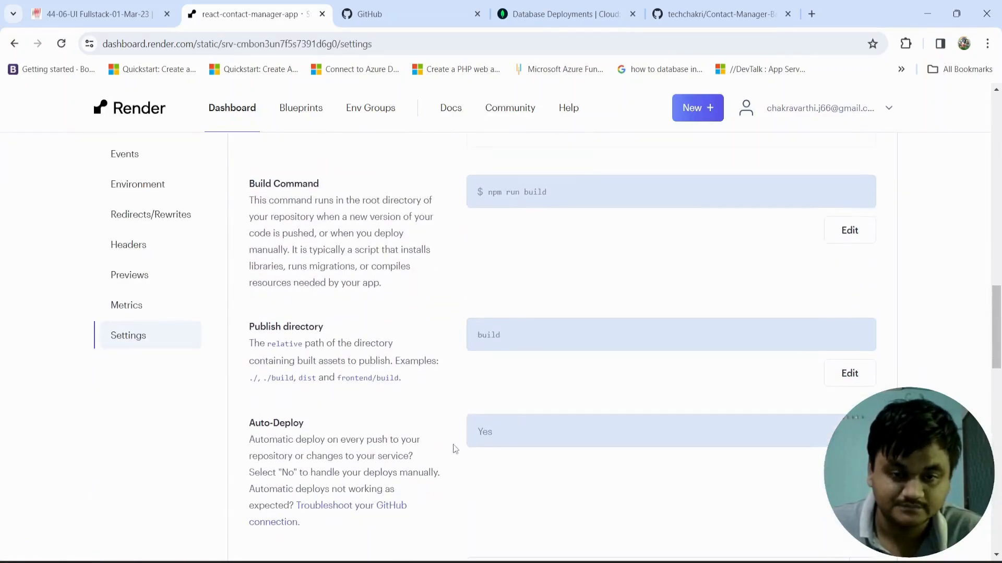
pyautogui.scroll(-10, 440, 468)
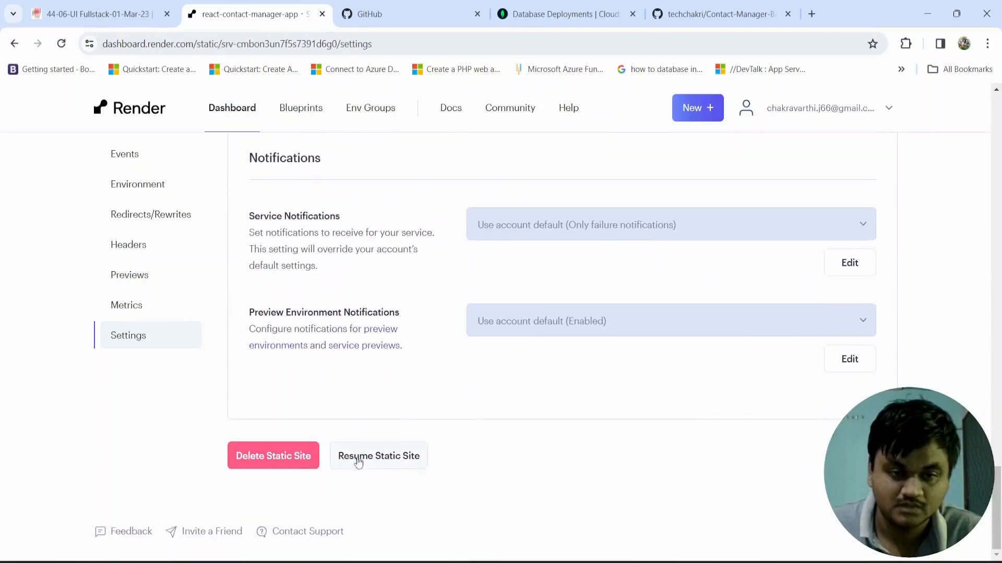
pyautogui.click(291, 466)
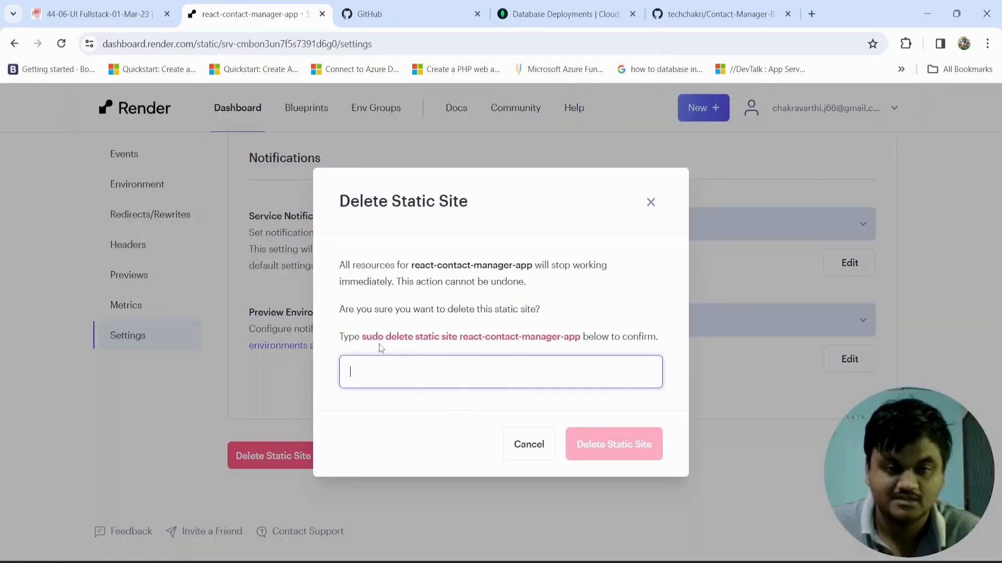
pyautogui.moveTo(362, 336); pyautogui.dragTo(585, 336)
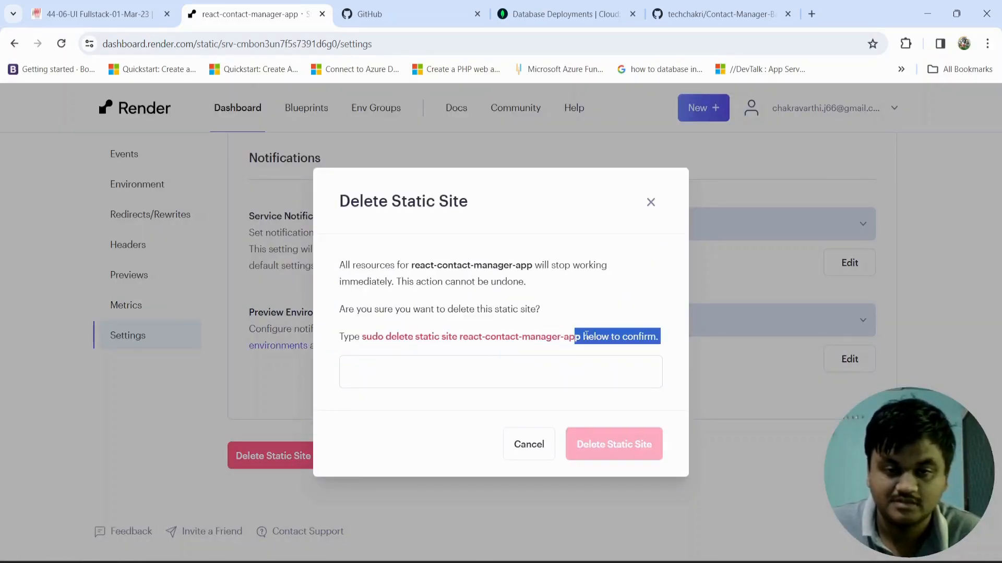
pyautogui.click(581, 337)
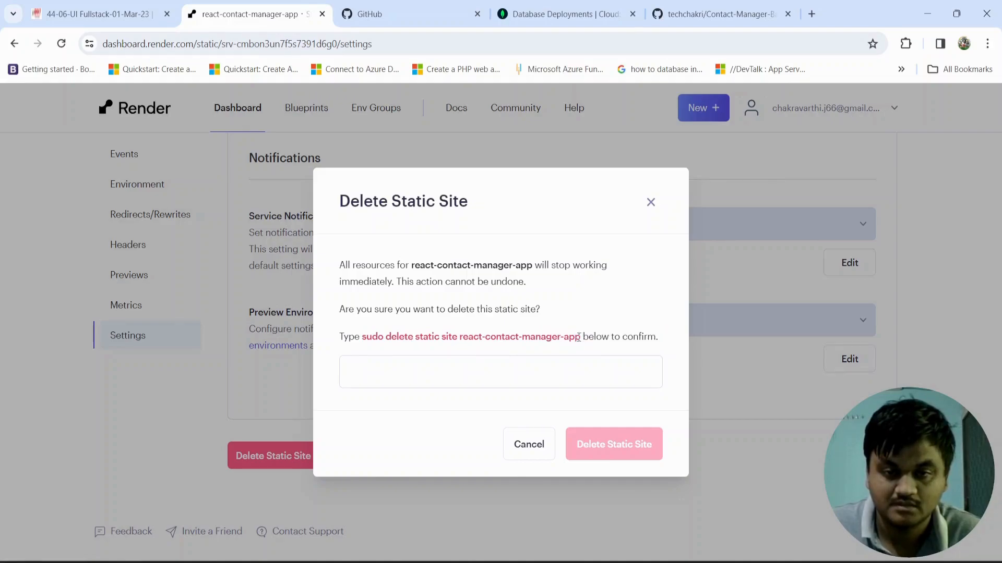
pyautogui.moveTo(581, 337); pyautogui.dragTo(363, 349)
pyautogui.hotkey('ctrl', 'c')
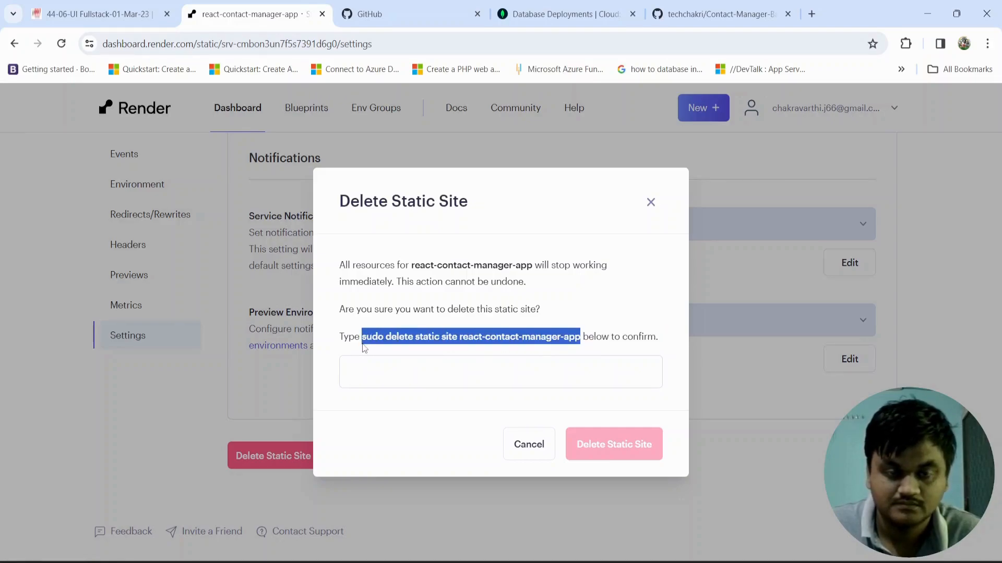
pyautogui.click(376, 374)
pyautogui.hotkey('ctrl', 'v')
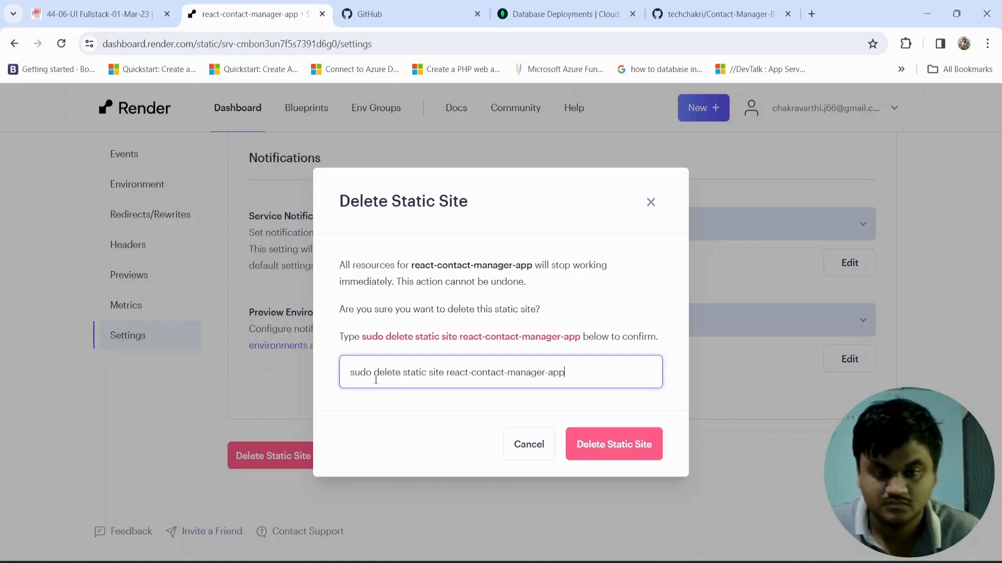
pyautogui.click(601, 444)
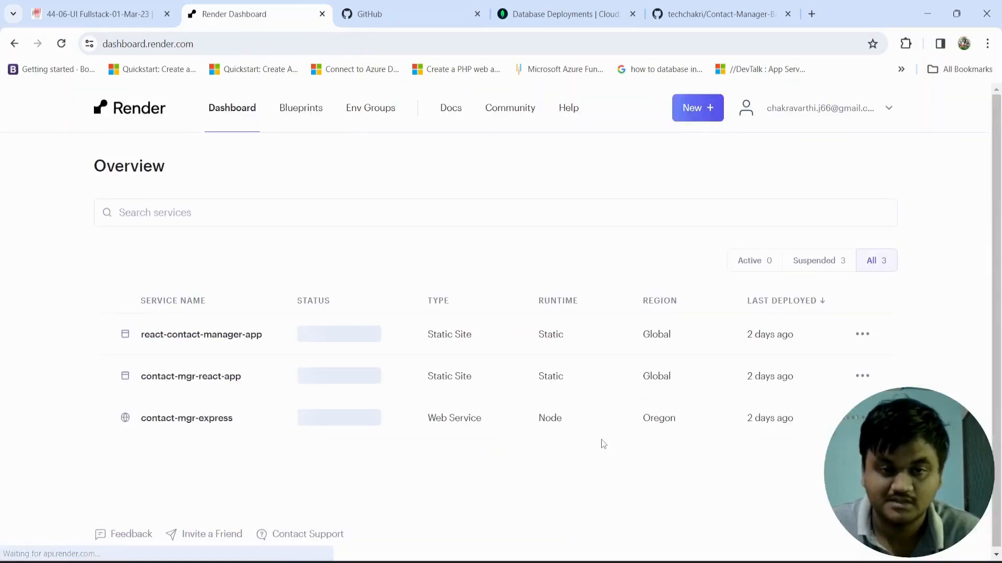
# Step: Delete the contact-mgr-react-app static site from its settings, confirming with "sudo delete static site contact-mgr-react-app"
pyautogui.click(851, 338)
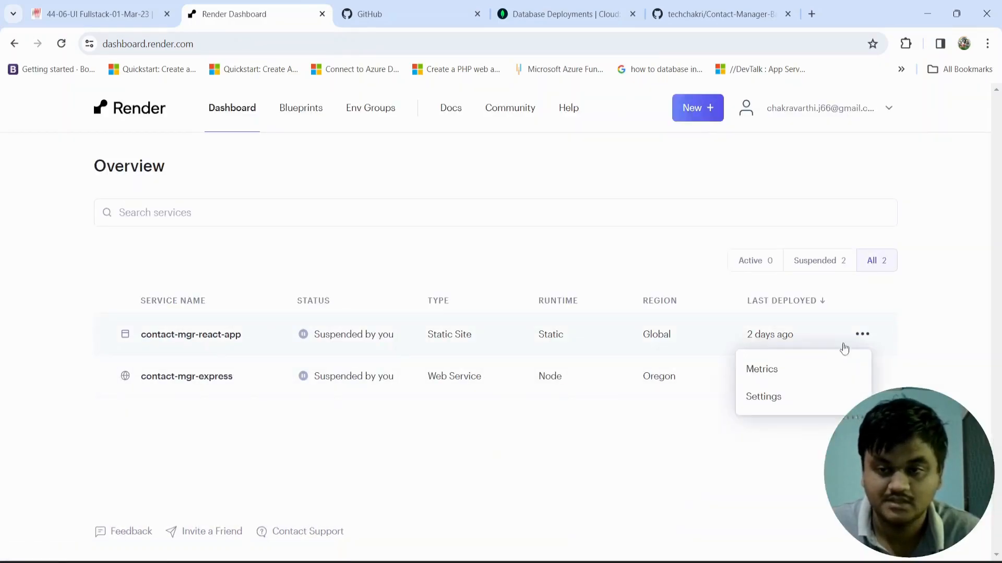
pyautogui.click(786, 397)
pyautogui.scroll(-10, 441, 388)
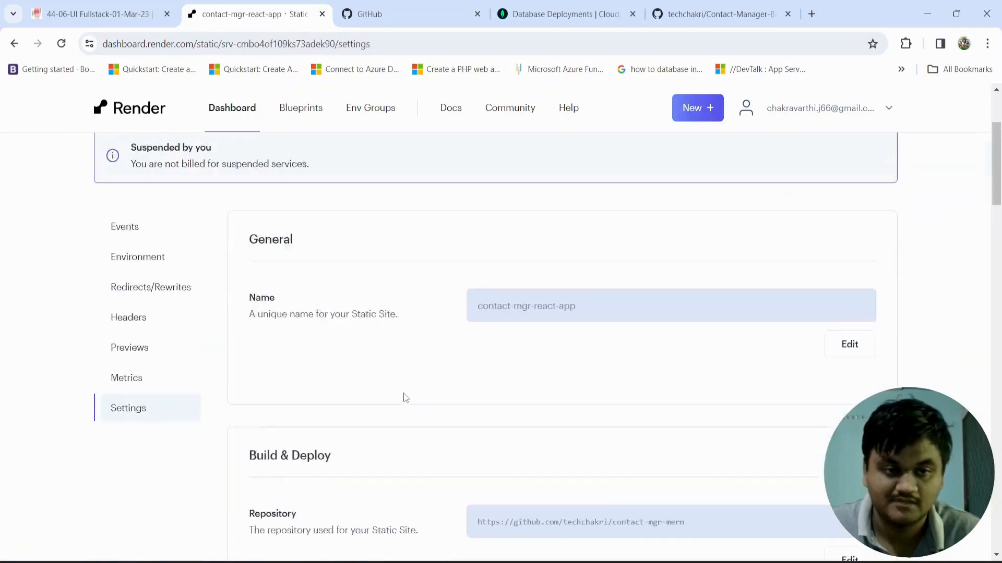
pyautogui.scroll(-20, 418, 420)
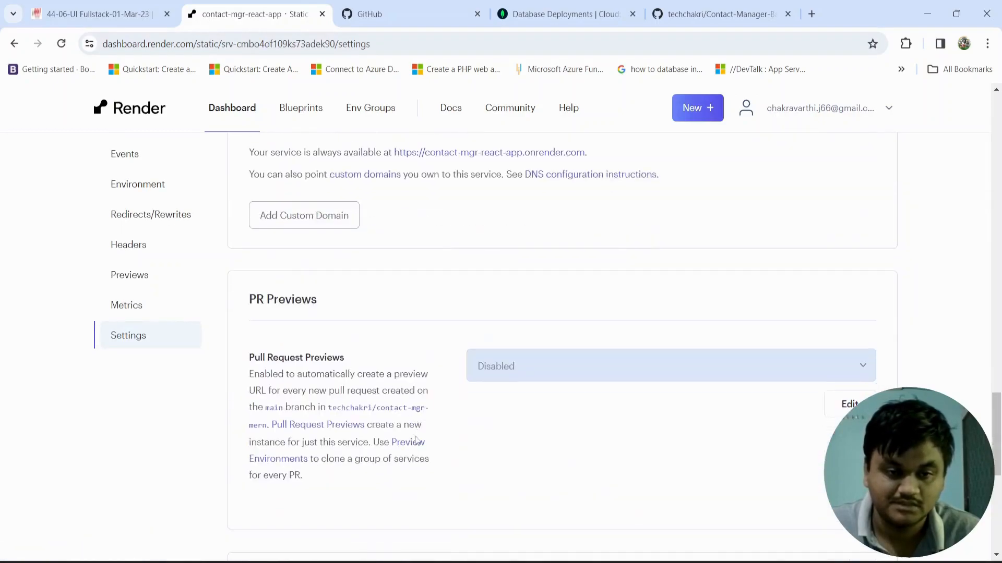
pyautogui.scroll(-2, 415, 439)
pyautogui.click(284, 455)
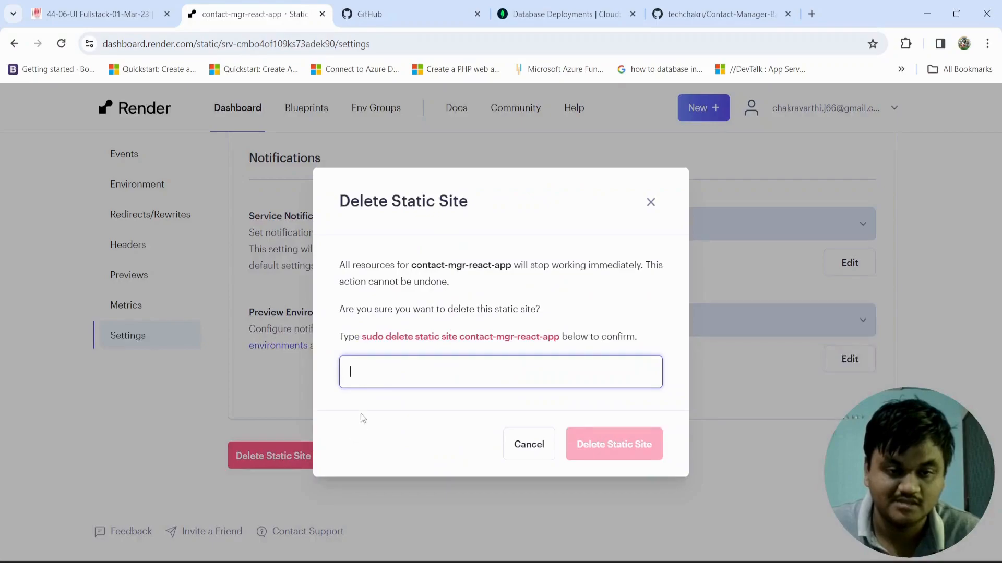
pyautogui.doubleClick(363, 338)
pyautogui.moveTo(439, 337); pyautogui.dragTo(363, 347)
pyautogui.hotkey('ctrl', 'c')
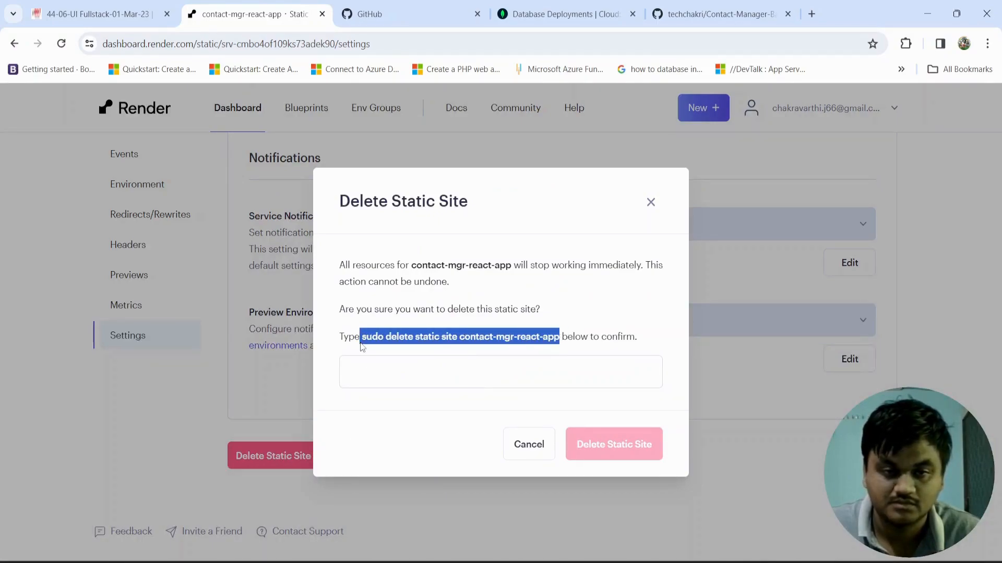
pyautogui.click(375, 370)
pyautogui.hotkey('ctrl', 'v')
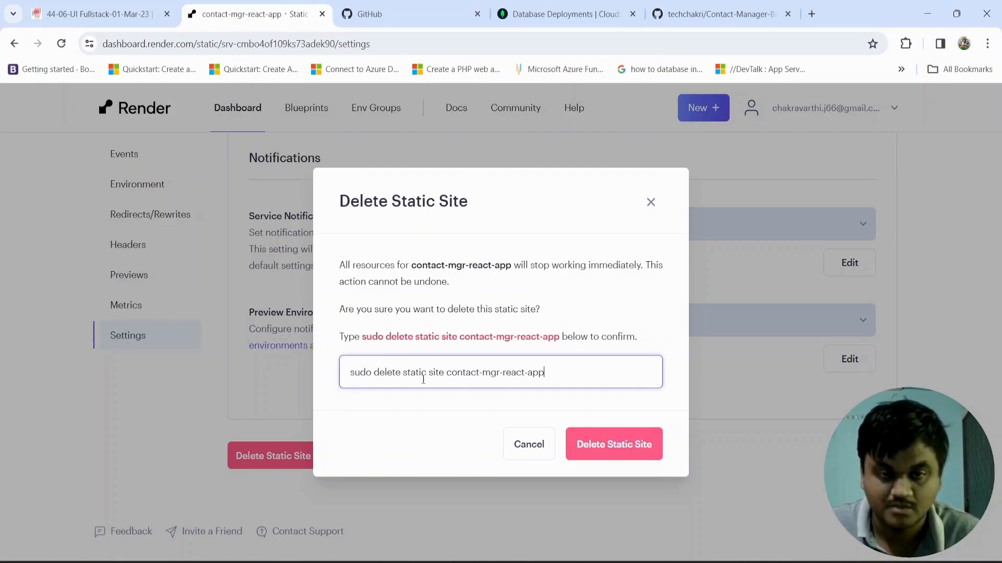
pyautogui.click(584, 443)
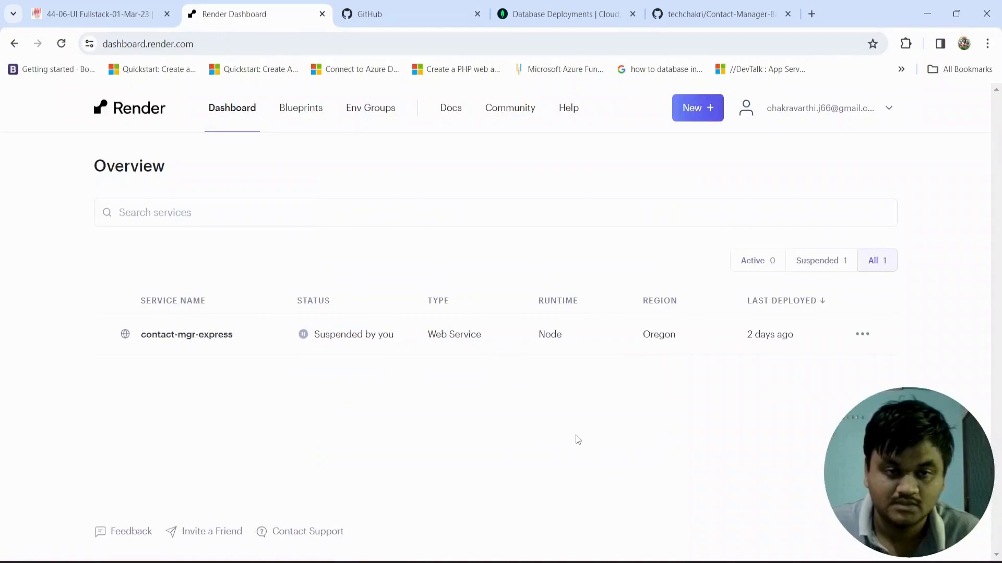
# Step: Delete the contact-mgr-express web service from its settings, confirming with "sudo delete web service contact-mgr-express"
pyautogui.click(861, 336)
pyautogui.click(782, 395)
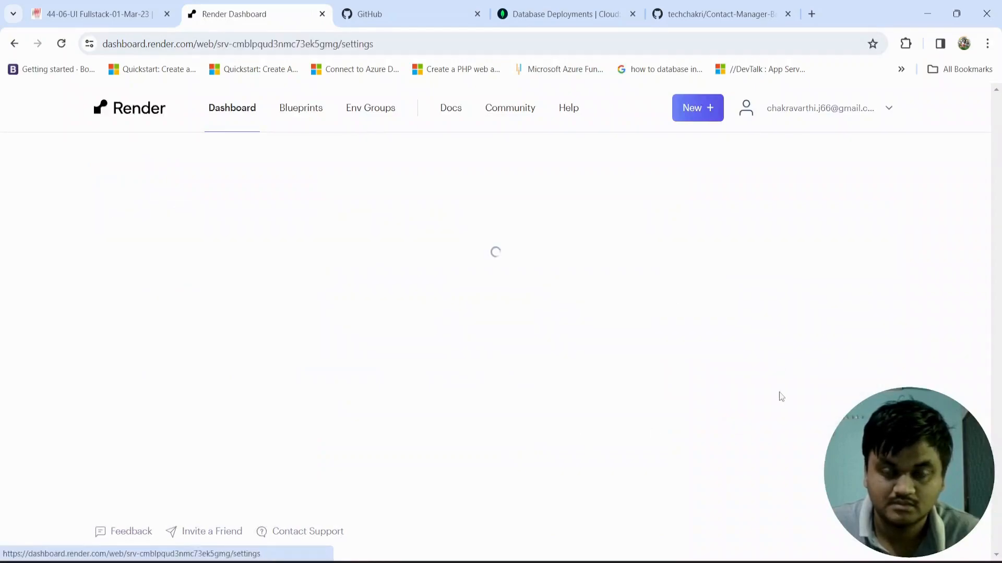
pyautogui.moveTo(996, 125); pyautogui.dragTo(966, 381)
pyautogui.scroll(-10, 967, 382)
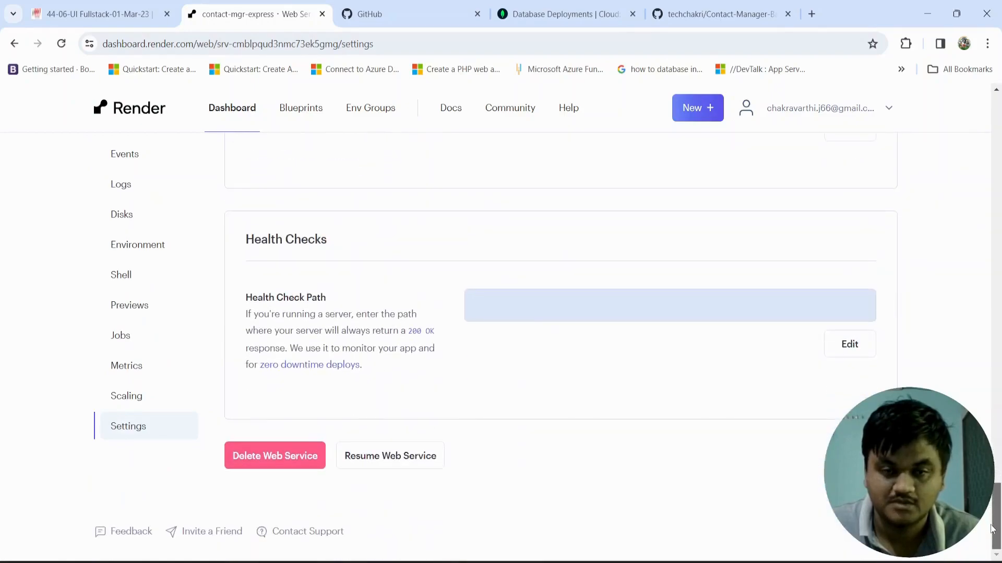
pyautogui.click(282, 467)
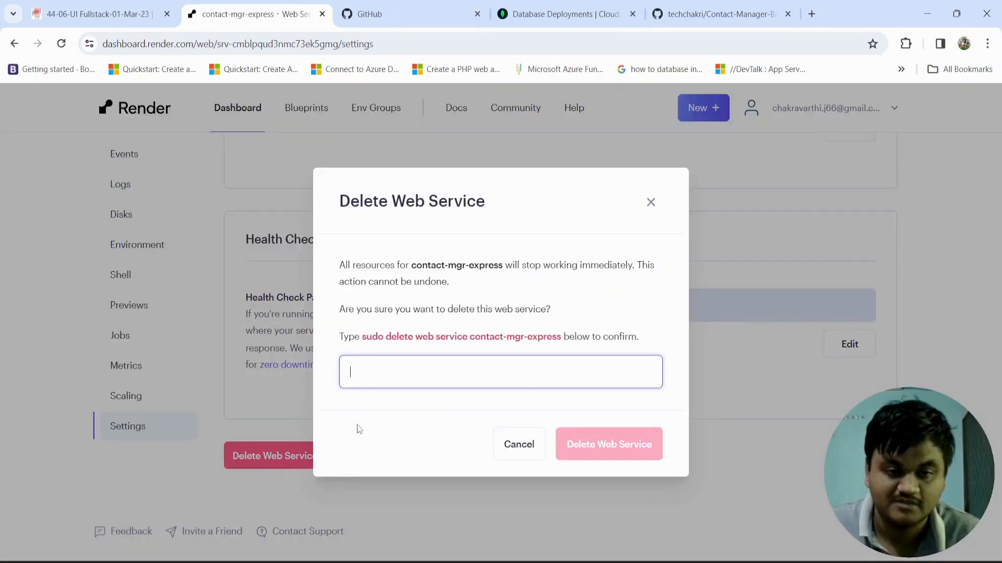
pyautogui.moveTo(363, 337); pyautogui.dragTo(557, 342)
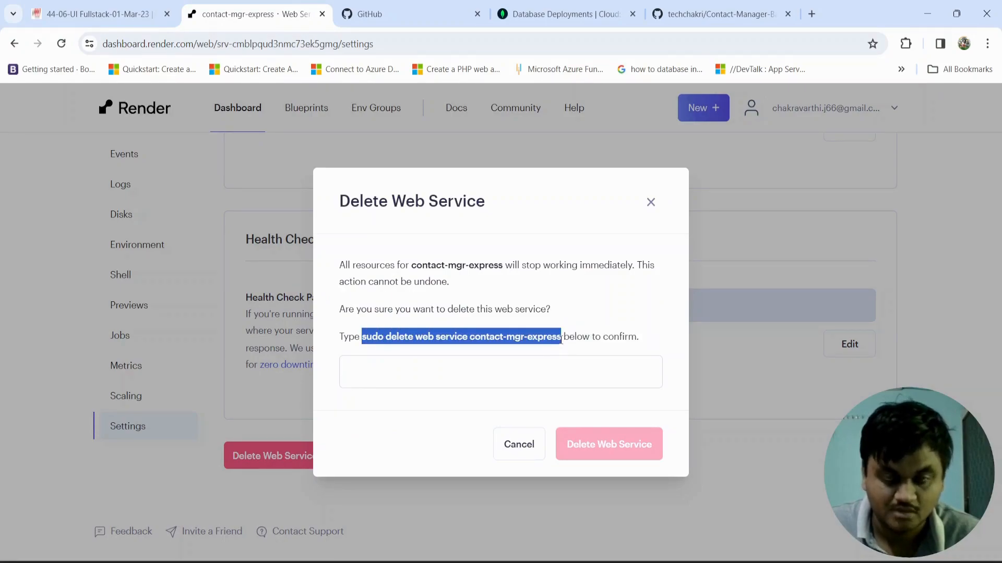
pyautogui.click(533, 374)
pyautogui.write('sudo delete web service contact-mgr-express')
pyautogui.click(598, 445)
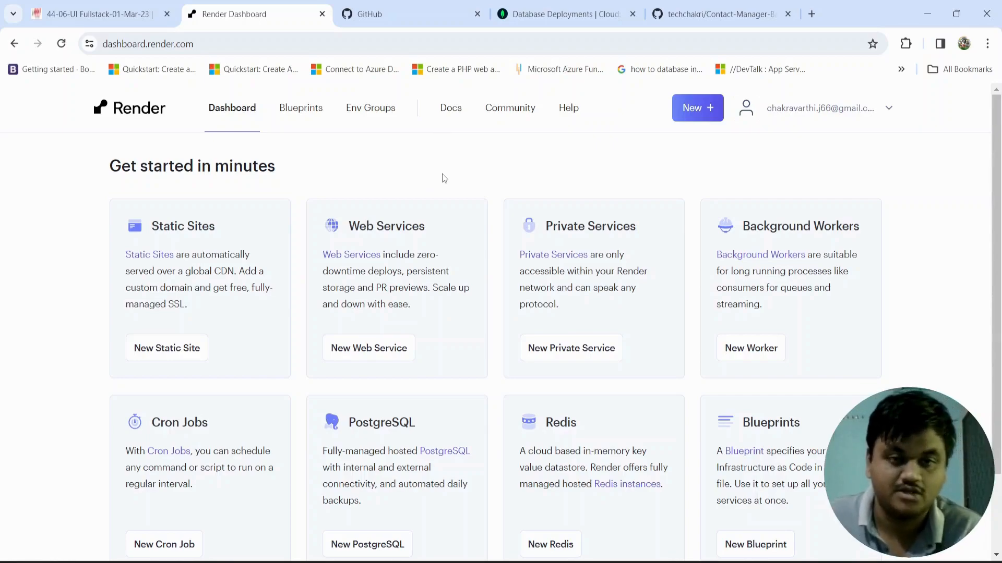
# Step: Start a new web service built and deployed from a Git repository, and connect the Contact-Manager-Backend-App repository
pyautogui.click(703, 111)
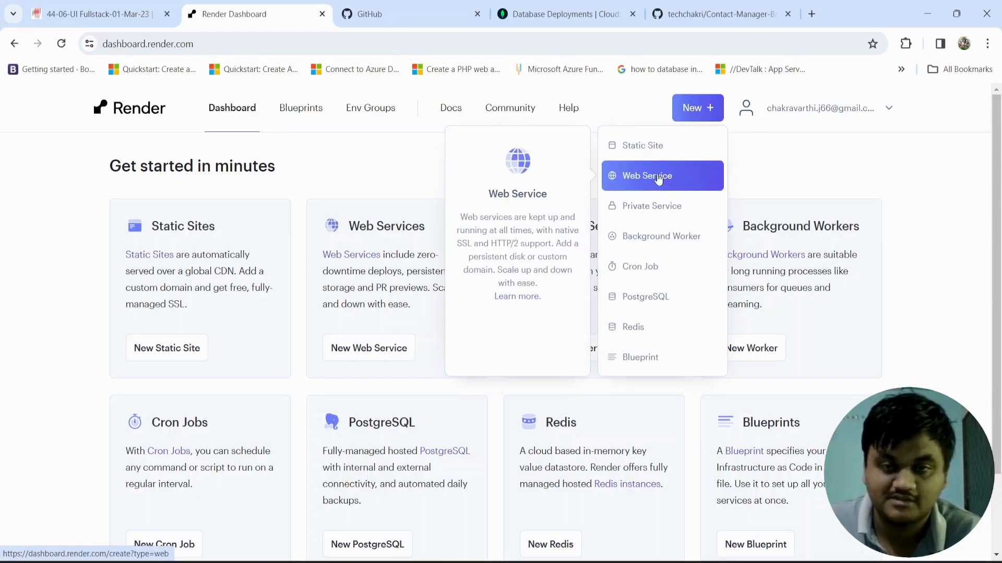
pyautogui.click(697, 107)
pyautogui.click(698, 108)
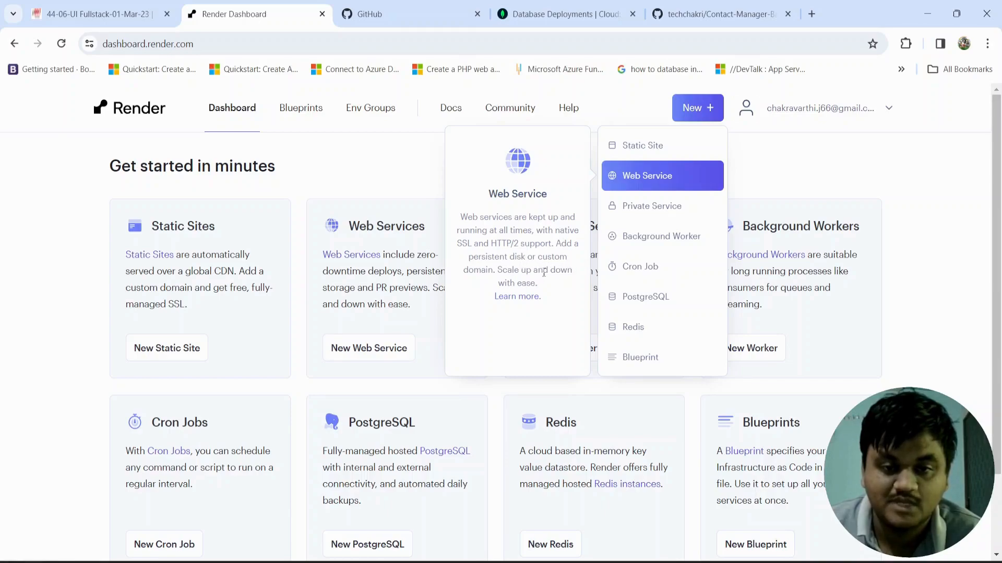
pyautogui.moveTo(539, 285); pyautogui.dragTo(514, 280)
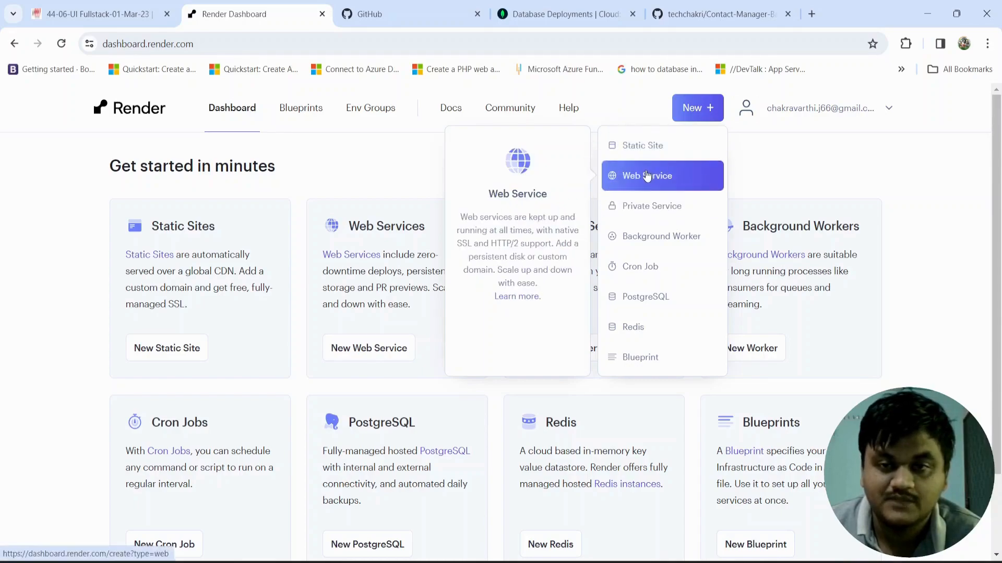
pyautogui.click(647, 175)
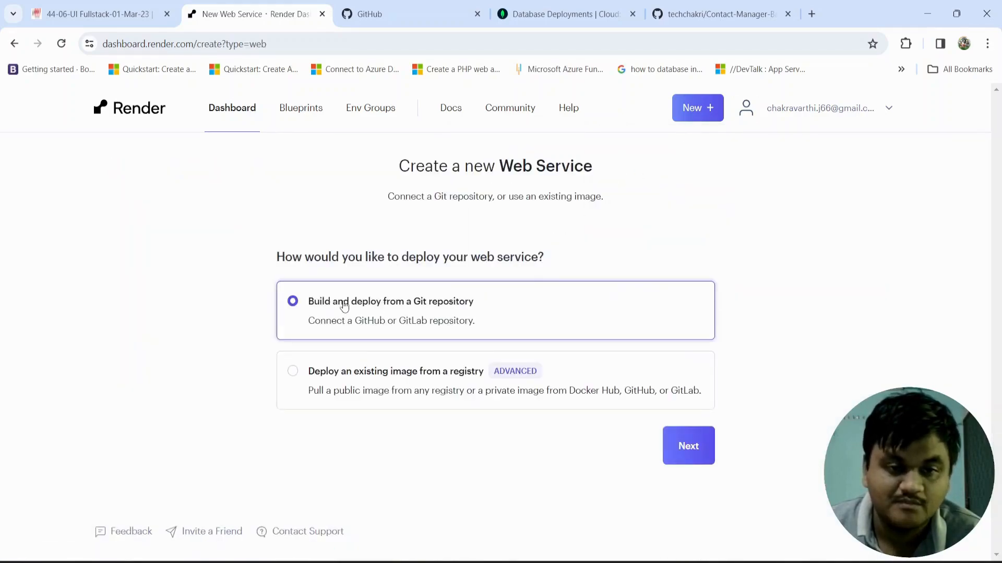
pyautogui.click(673, 448)
pyautogui.scroll(-2, 360, 221)
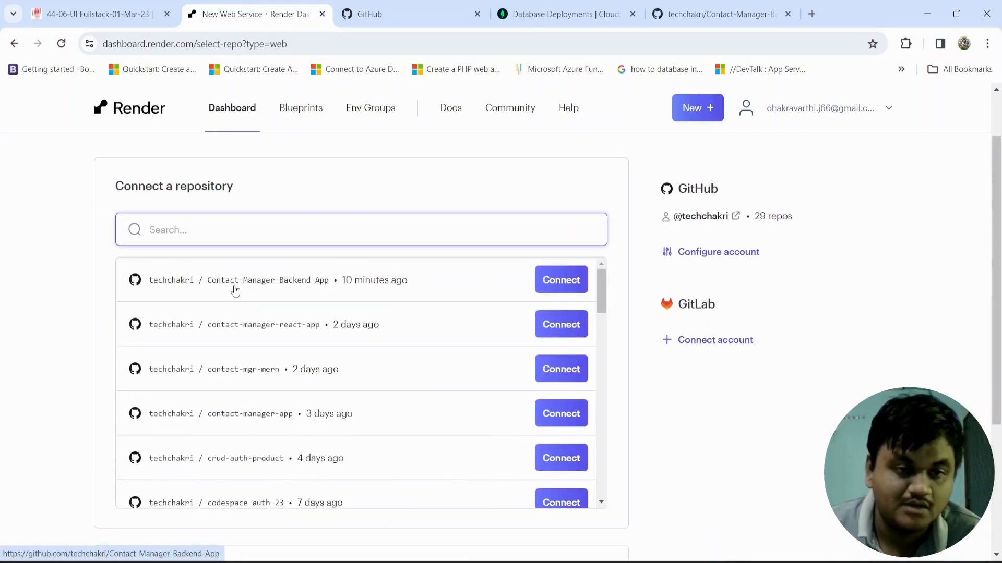
pyautogui.click(555, 282)
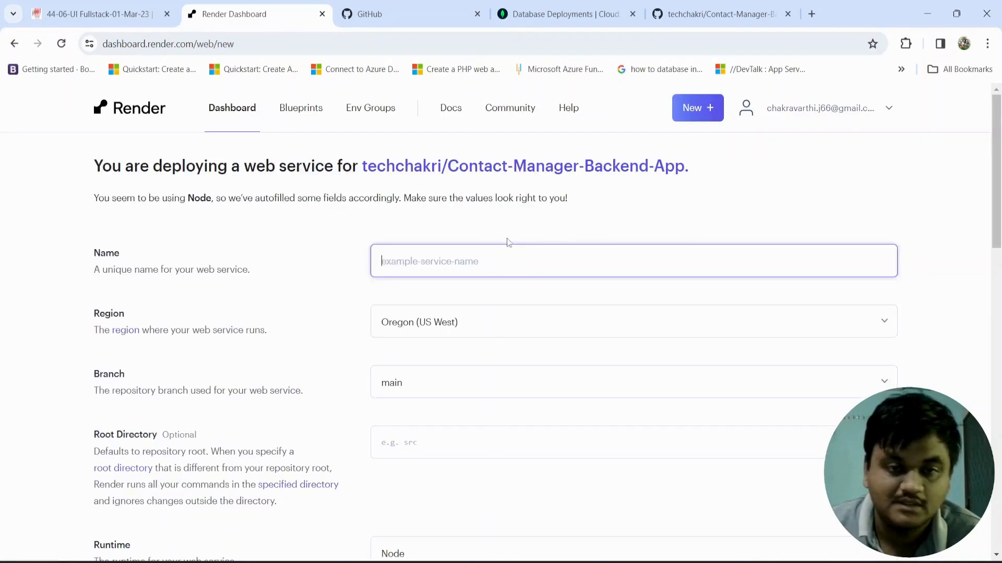
# Step: Name the web service contact-mgr-backend-app and choose Oregon (US West) as its region
pyautogui.click(423, 261)
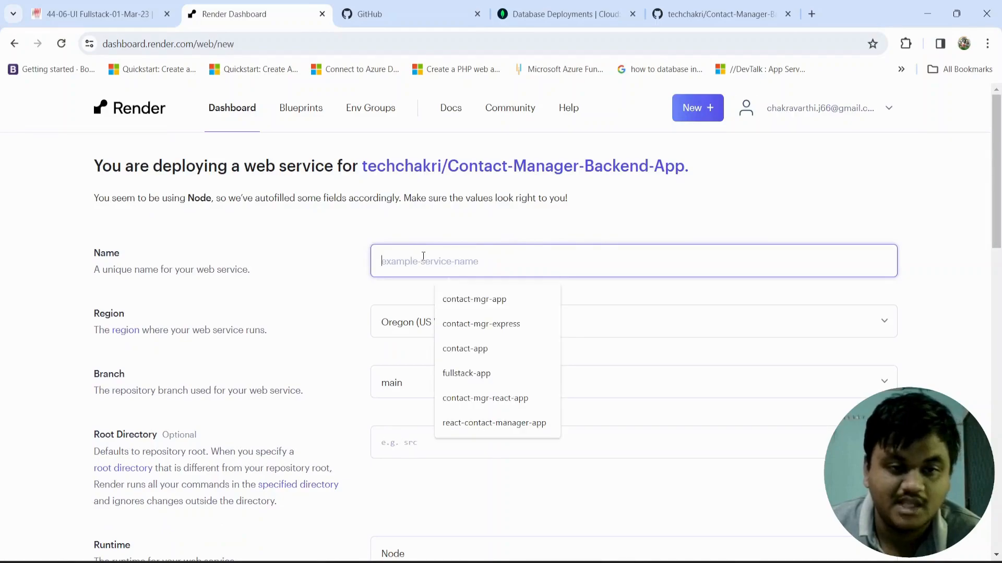
pyautogui.write('cont')
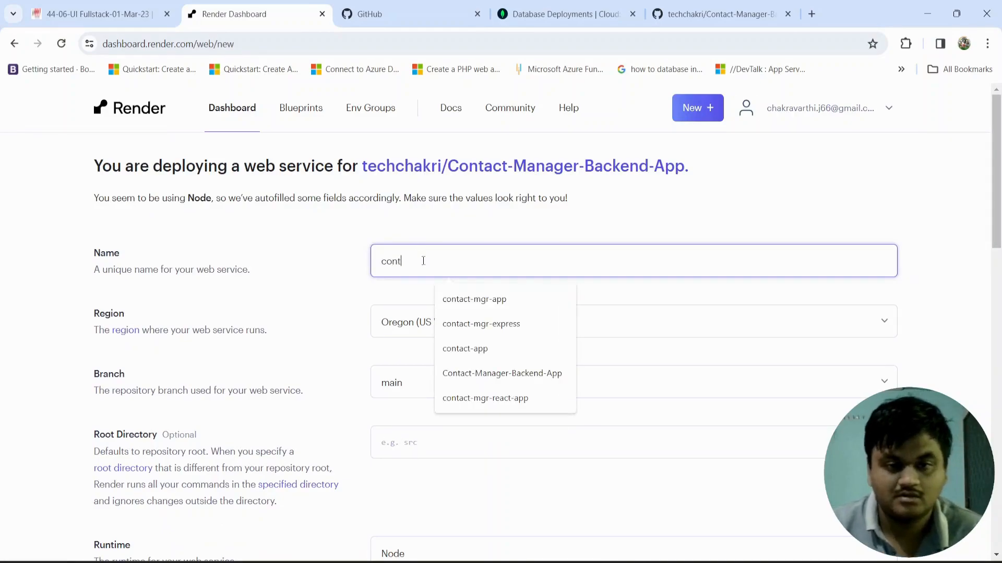
pyautogui.write('act-m')
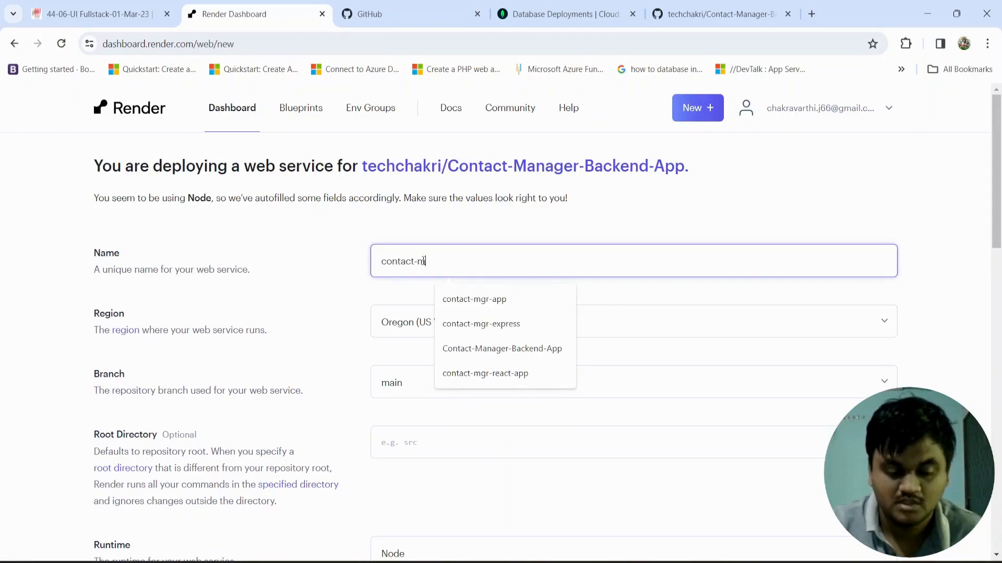
pyautogui.write('gr-backend-app')
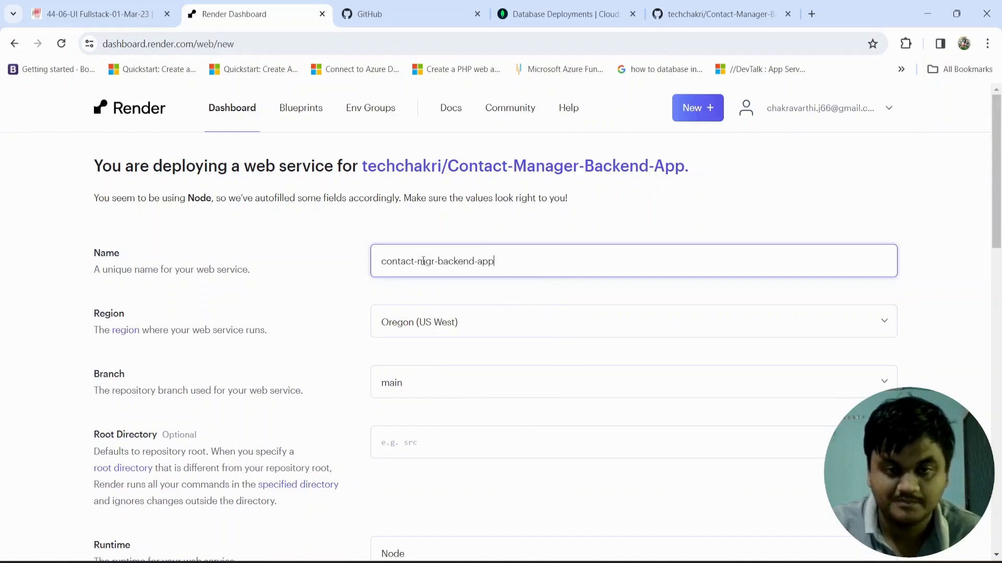
pyautogui.click(407, 326)
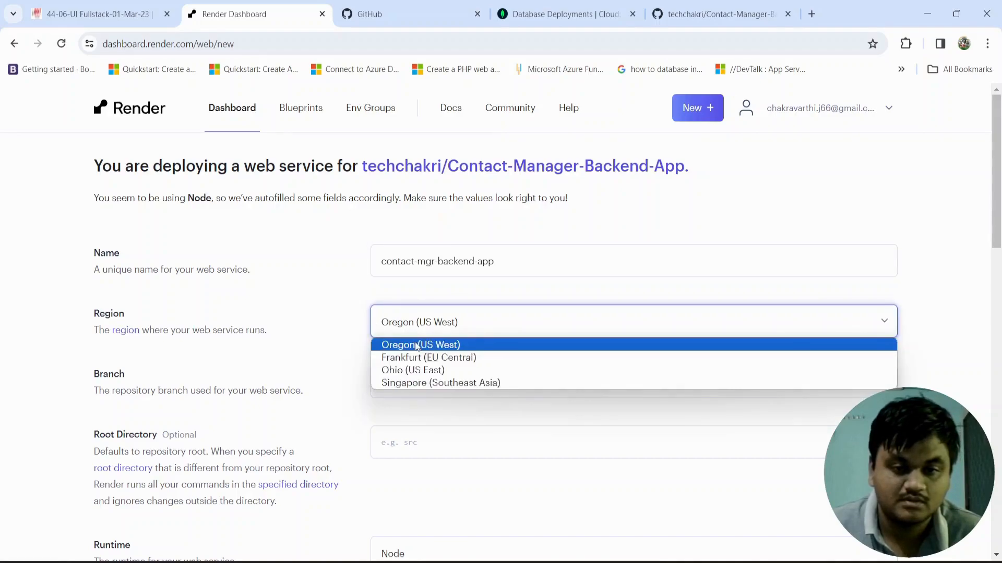
pyautogui.click(417, 346)
pyautogui.scroll(-3, 456, 347)
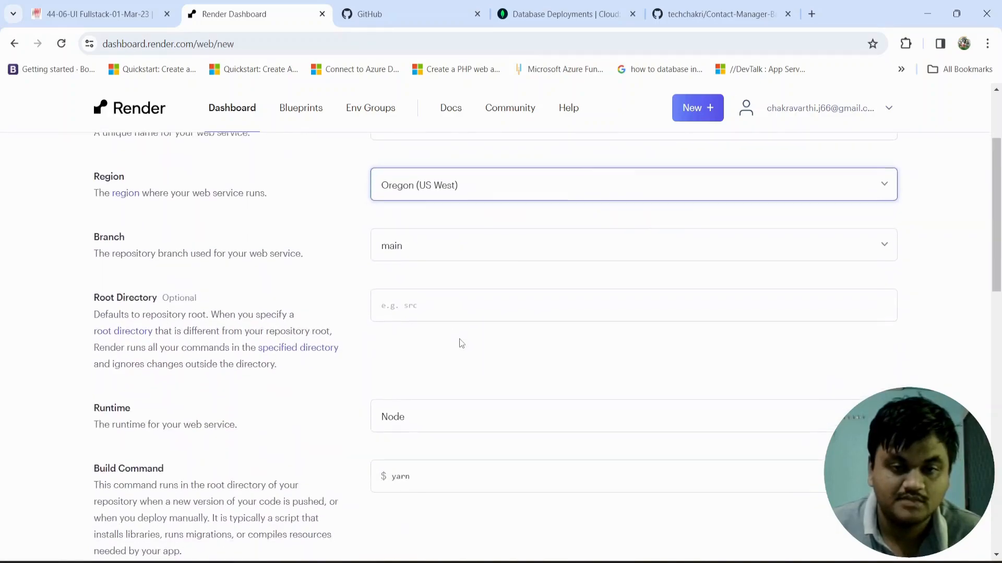
pyautogui.scroll(-1, 421, 349)
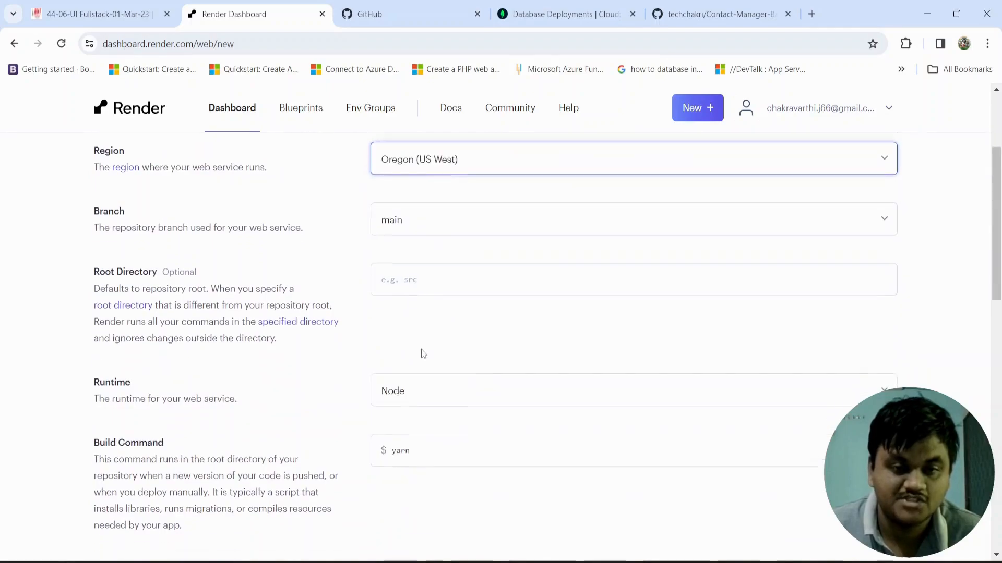
# Step: Keep Node as the runtime and set the build command to npm install
pyautogui.click(421, 346)
pyautogui.click(421, 346)
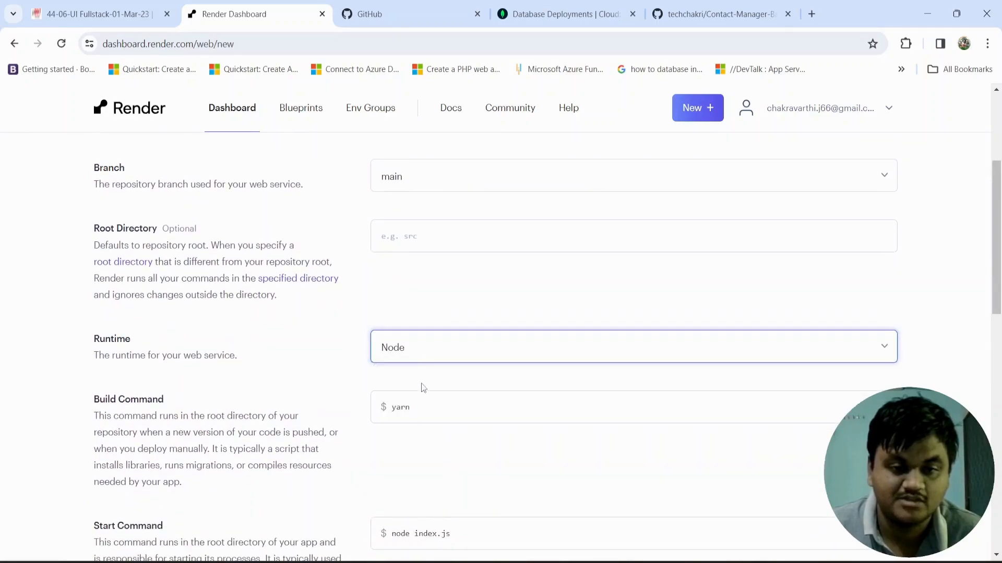
pyautogui.scroll(-1, 423, 413)
pyautogui.moveTo(426, 347); pyautogui.dragTo(382, 344)
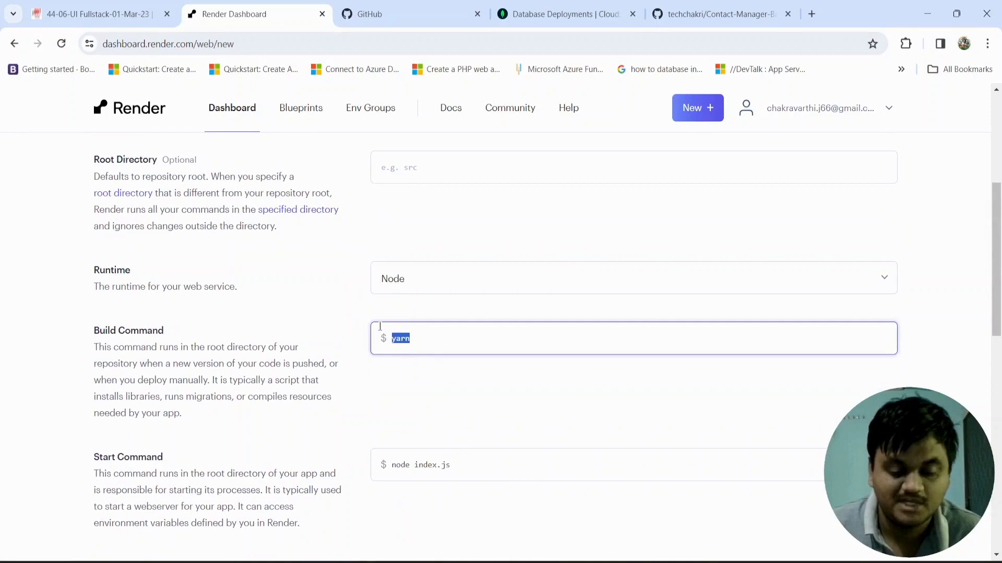
pyautogui.write('npm ins')
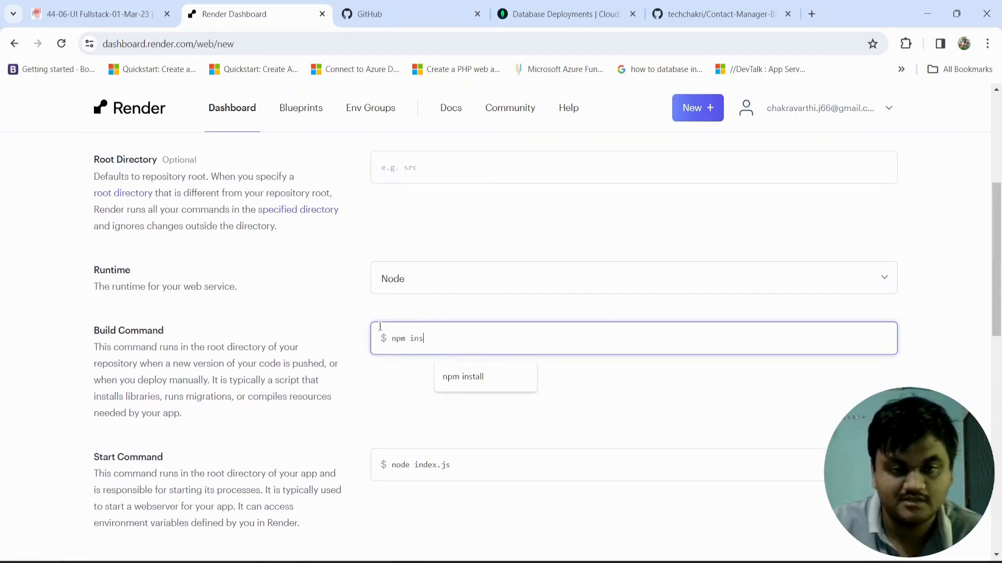
pyautogui.write('tall')
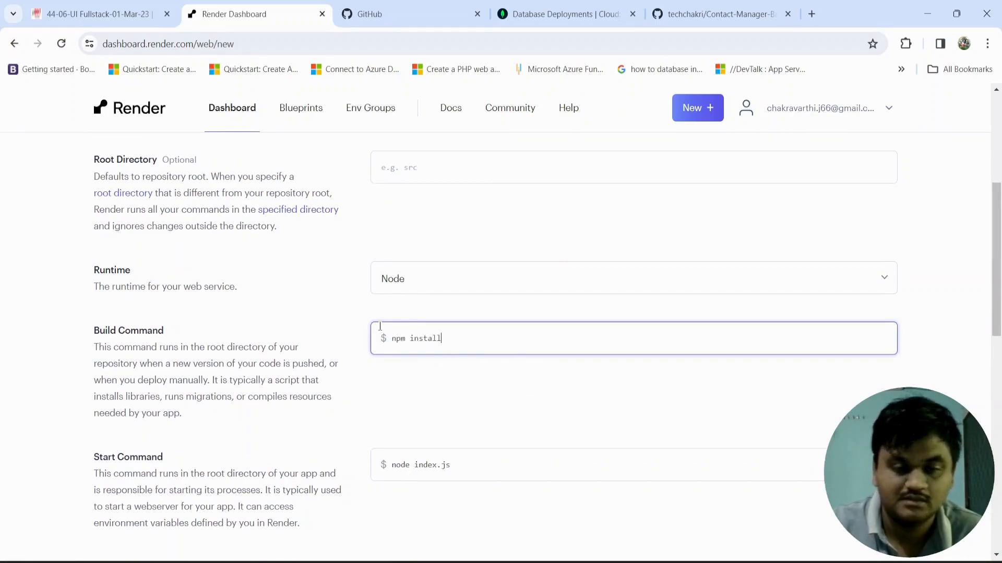
# Step: Set the start command to npm start and choose the Free instance type for the web service
pyautogui.scroll(-1, 379, 347)
pyautogui.moveTo(459, 397); pyautogui.dragTo(389, 400)
pyautogui.write('n')
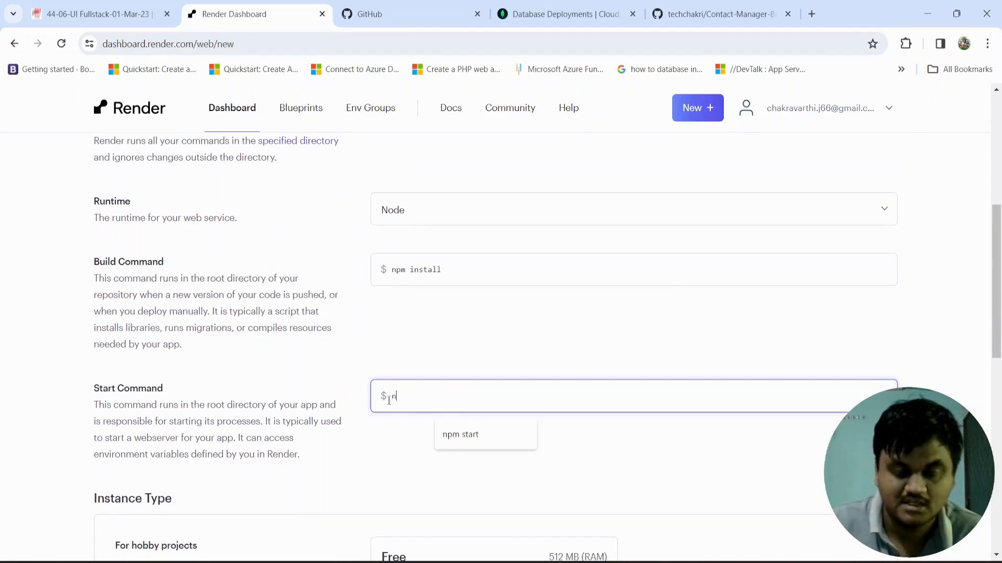
pyautogui.write('pm start')
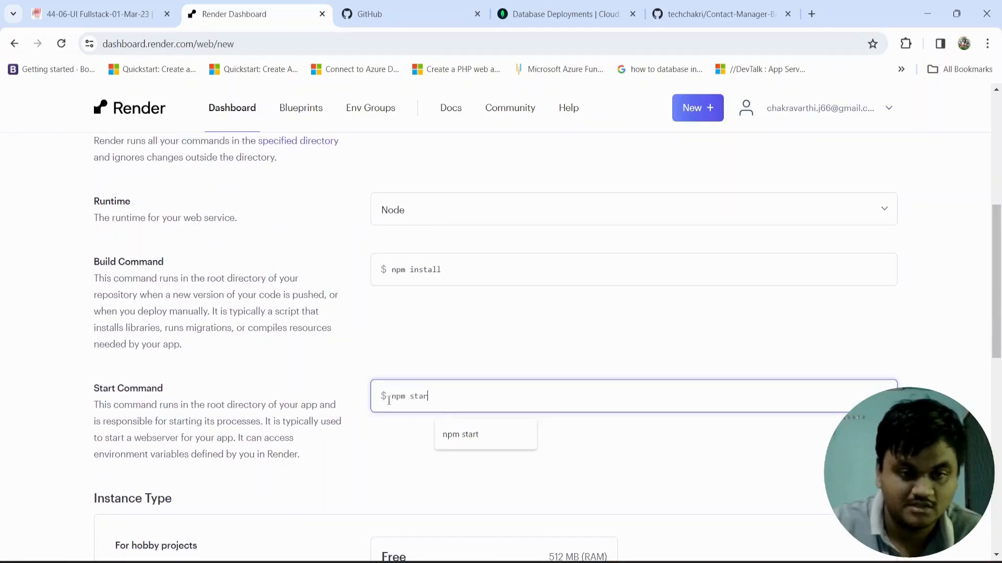
pyautogui.scroll(-3, 397, 429)
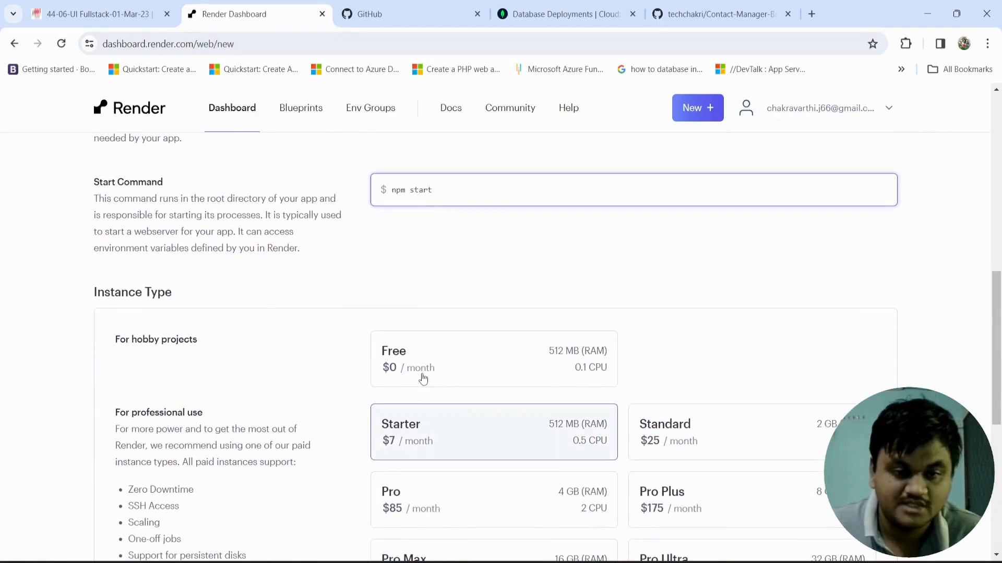
pyautogui.click(422, 380)
# Step: Define the environment variable PORT with the value 6772
pyautogui.scroll(-2, 393, 458)
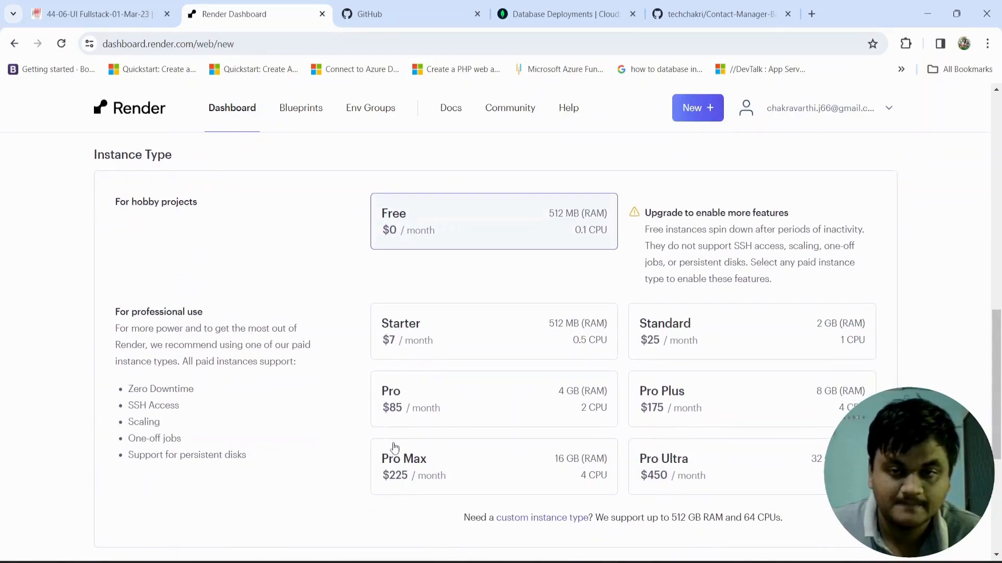
pyautogui.scroll(-2, 420, 408)
pyautogui.scroll(-2, 422, 408)
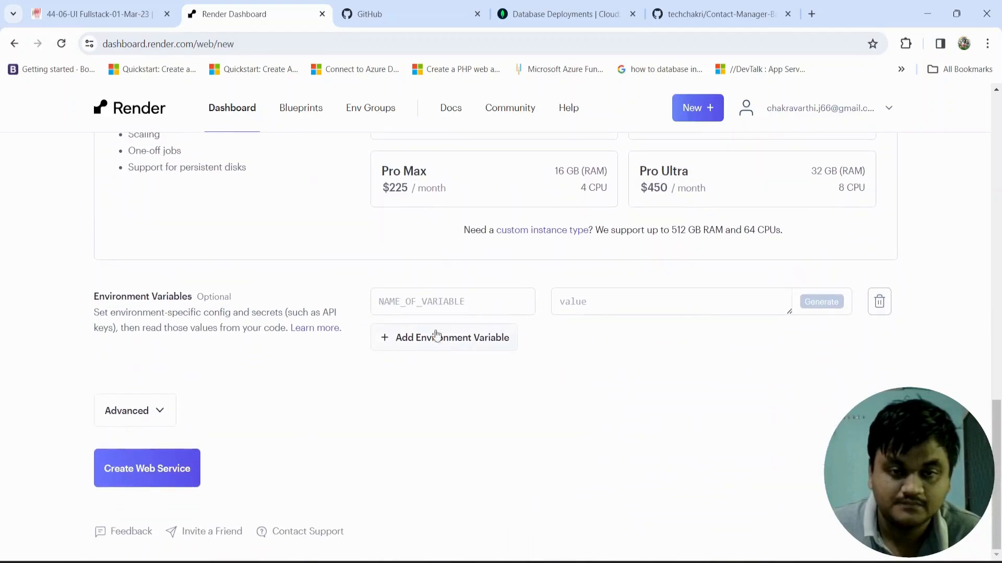
pyautogui.click(428, 301)
pyautogui.write('P')
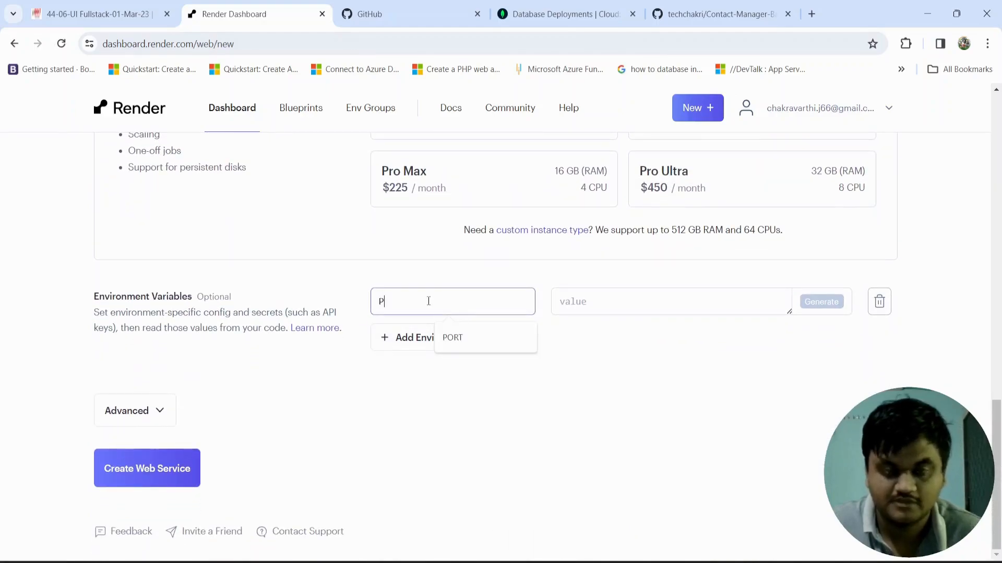
pyautogui.write('ORT')
pyautogui.click(595, 301)
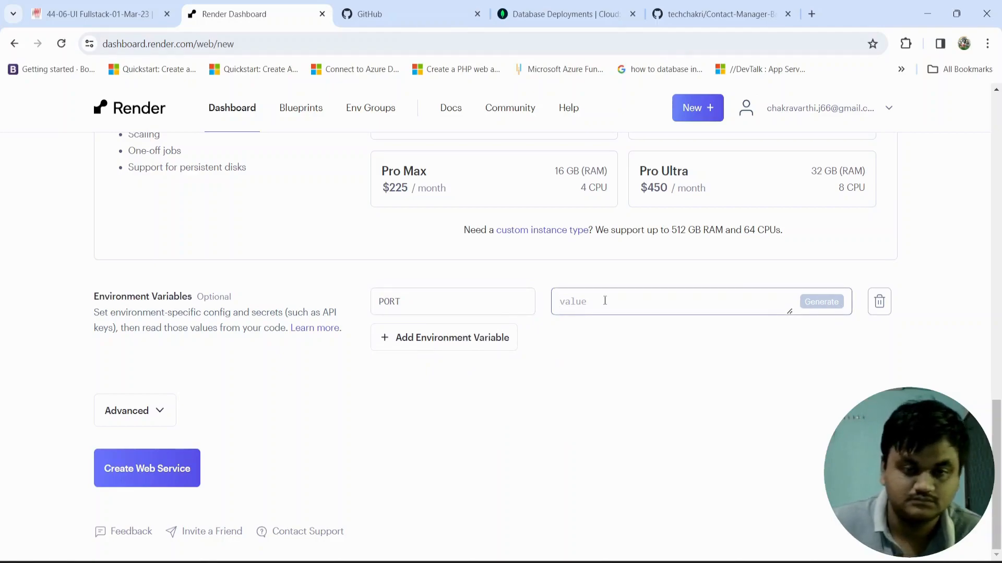
pyautogui.write('6772')
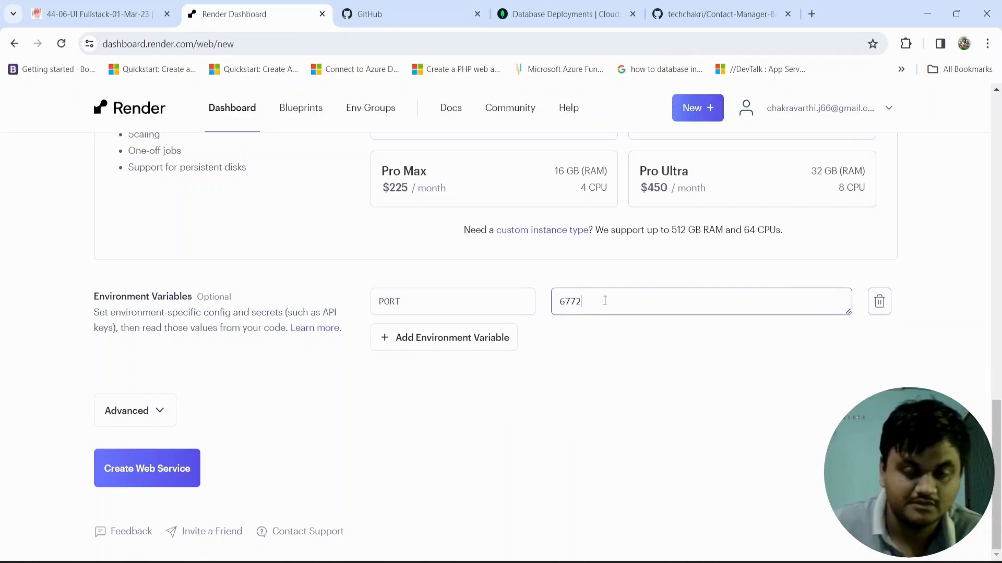
# Step: Add a second environment variable named MONGODB_URL, copying the name from the .env file in VS Code
pyautogui.click(487, 336)
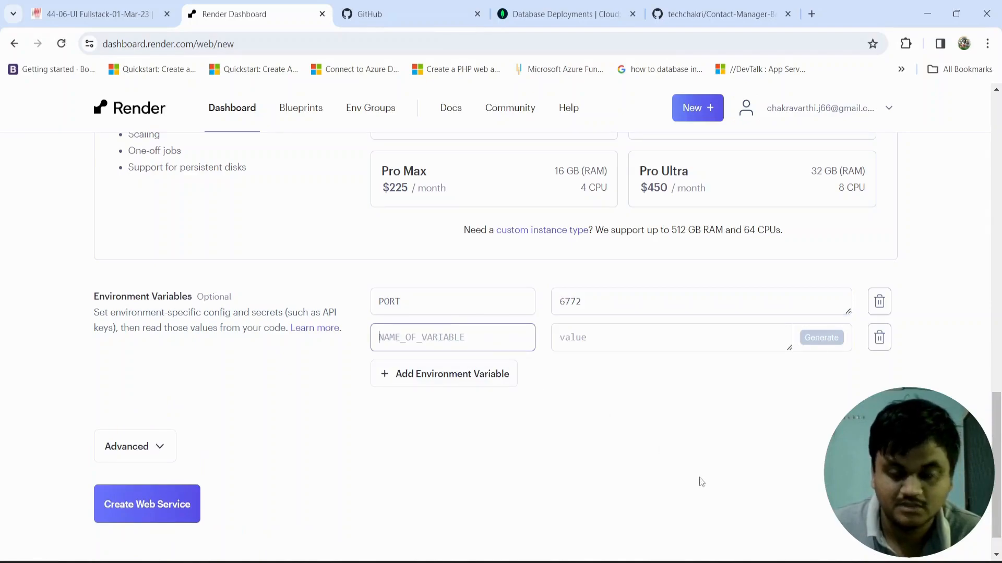
pyautogui.click(719, 562)
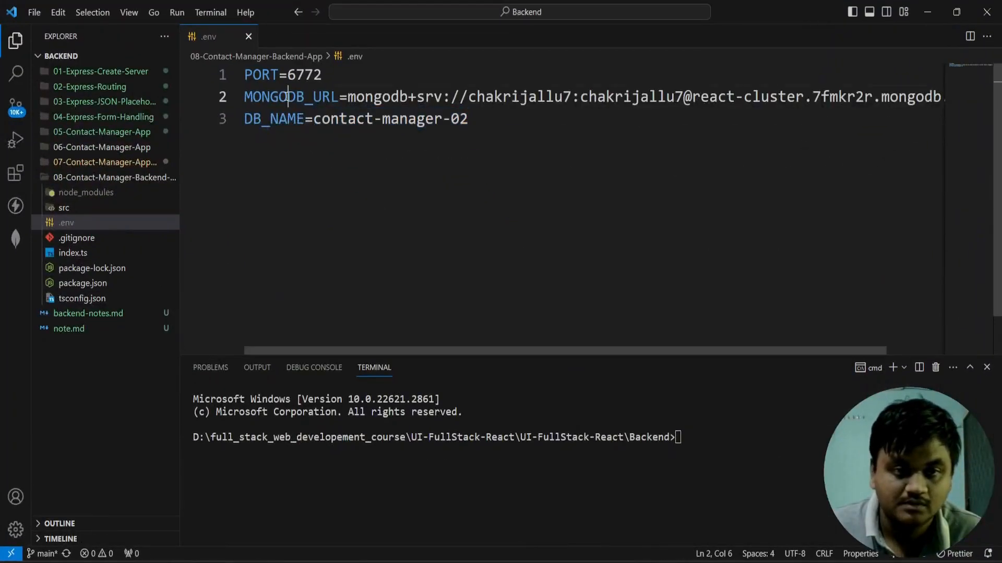
pyautogui.doubleClick(287, 97)
pyautogui.hotkey('ctrl', 'c')
pyautogui.hotkey('alt', 'Tab')
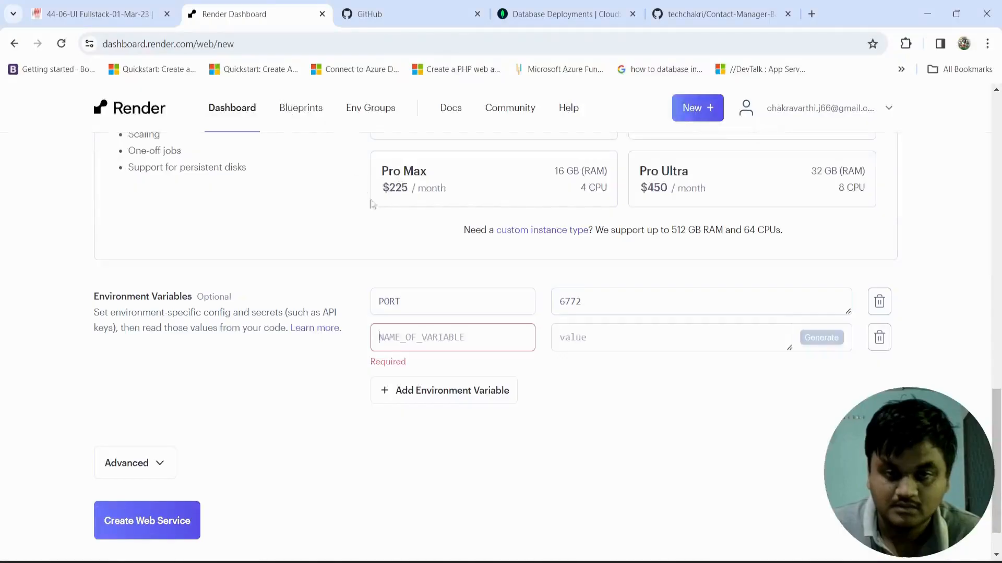
pyautogui.hotkey('ctrl', 'v')
# Step: Copy the MongoDB connection string with its password from the .env file in VS Code into the MONGODB_URL value, without the variable name prefix
pyautogui.click(573, 337)
pyautogui.hotkey('alt', 'Tab')
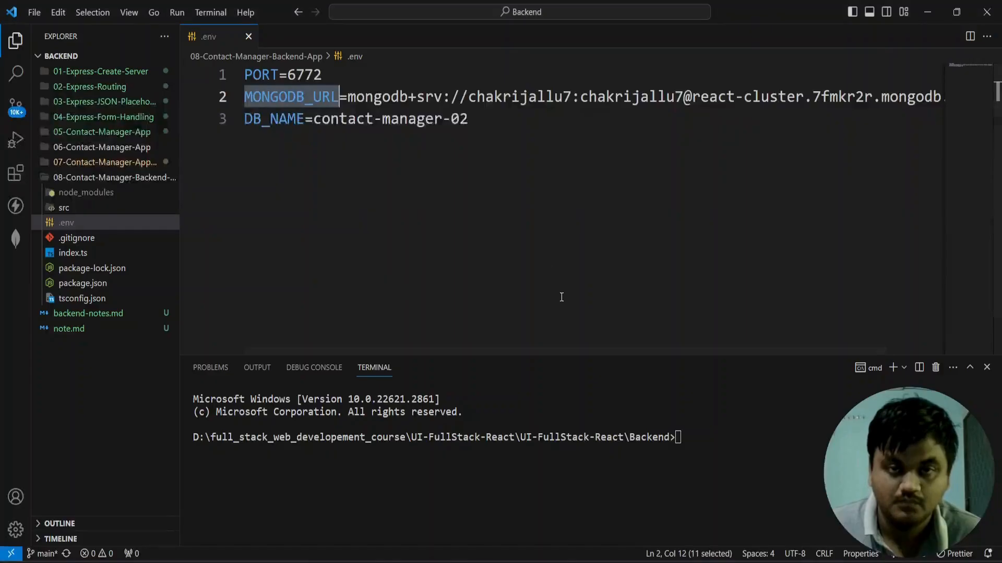
pyautogui.tripleClick(384, 98)
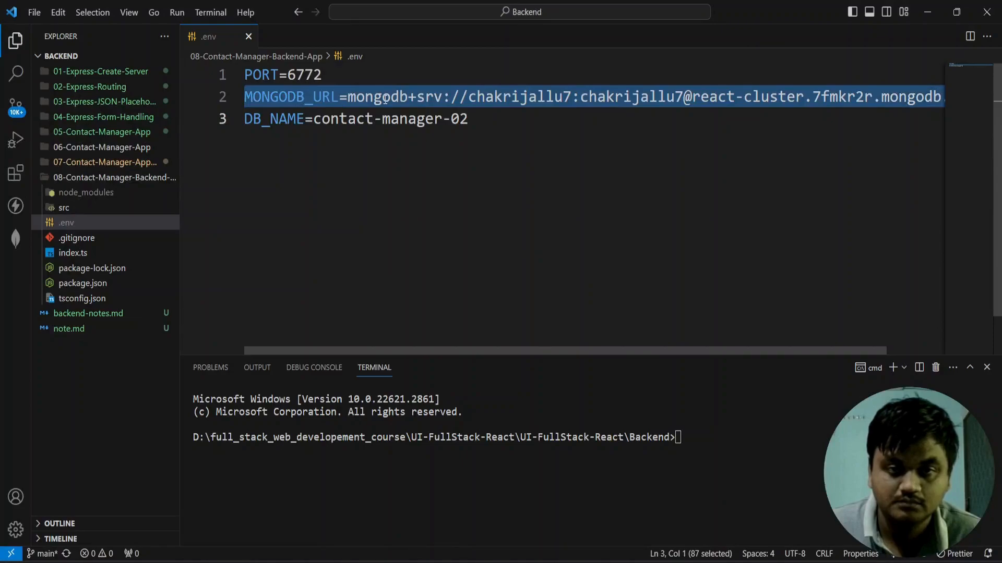
pyautogui.hotkey('alt', 'Tab')
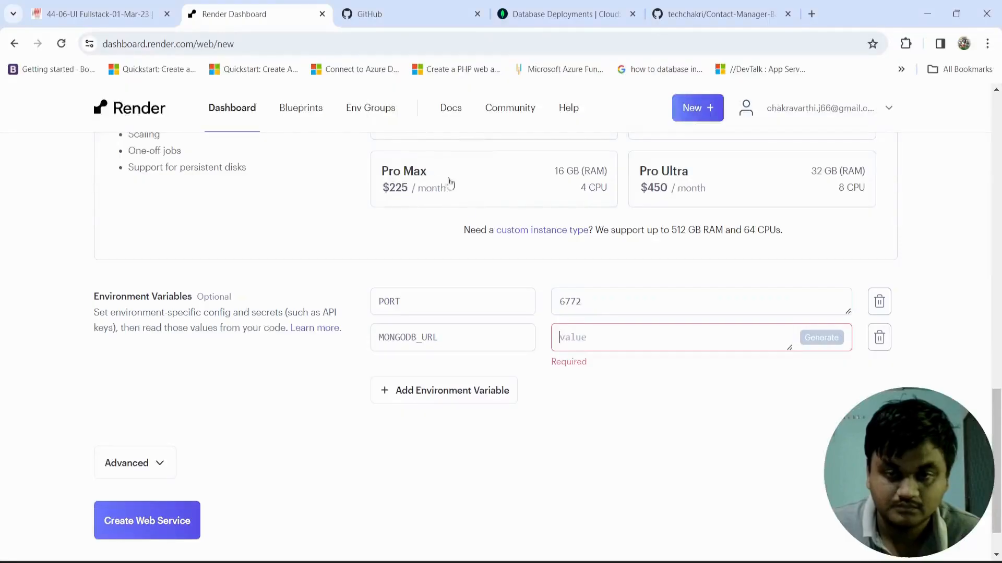
pyautogui.hotkey('ctrl', 'v')
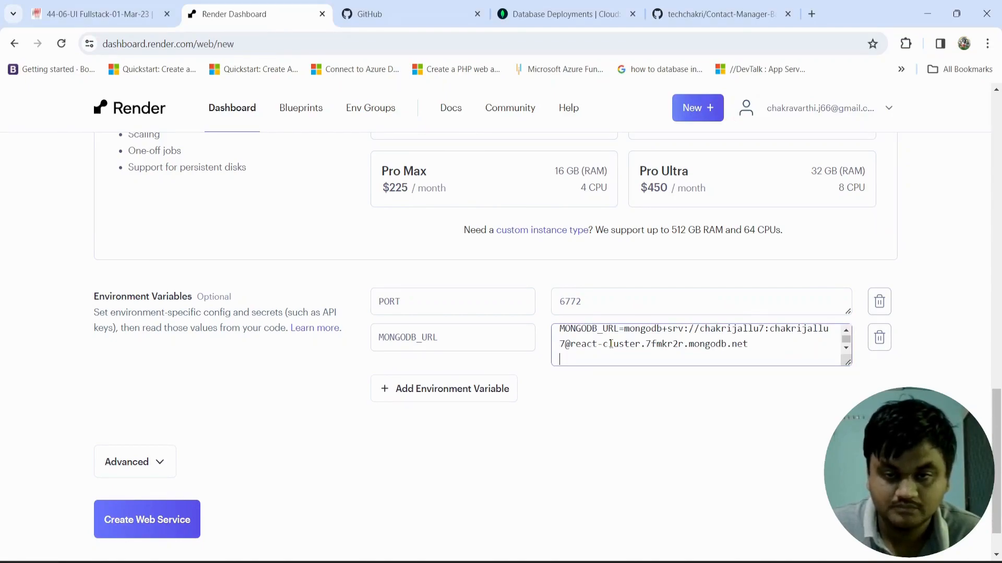
pyautogui.press('BackSpace')
pyautogui.press('Up')
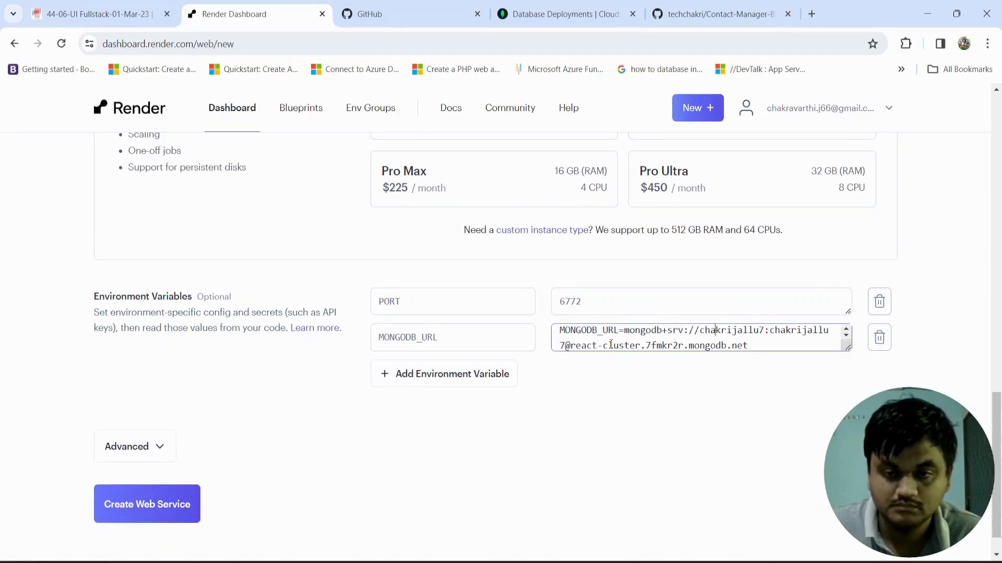
pyautogui.press('BackSpace')
pyautogui.press('BackSpace')
pyautogui.press('BackSpace')
pyautogui.press('BackSpace')
pyautogui.press('BackSpace')
pyautogui.press('BackSpace')
pyautogui.press('BackSpace')
pyautogui.press('BackSpace')
pyautogui.press('BackSpace')
pyautogui.press('BackSpace')
pyautogui.press('BackSpace')
pyautogui.press('BackSpace')
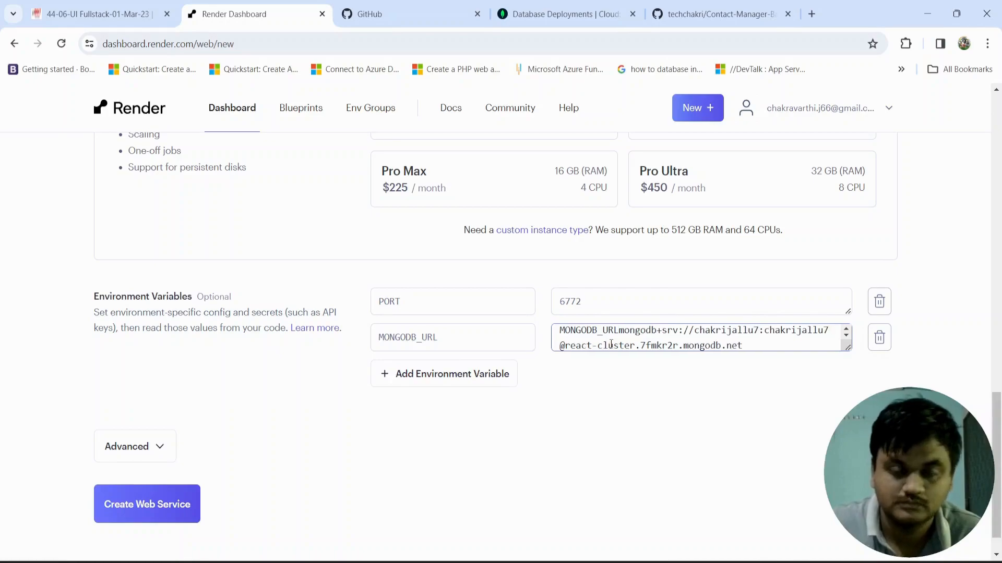
# Step: Add the environment variable DB_NAME with the value contact-manager-02, copied from the .env file in VS Code
pyautogui.click(504, 374)
pyautogui.write('DB')
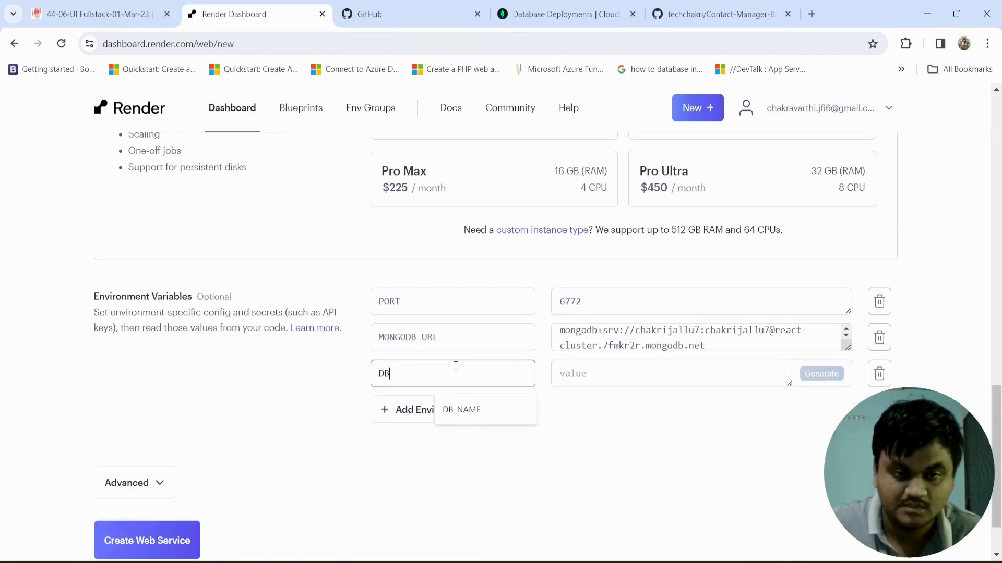
pyautogui.write('_NAME')
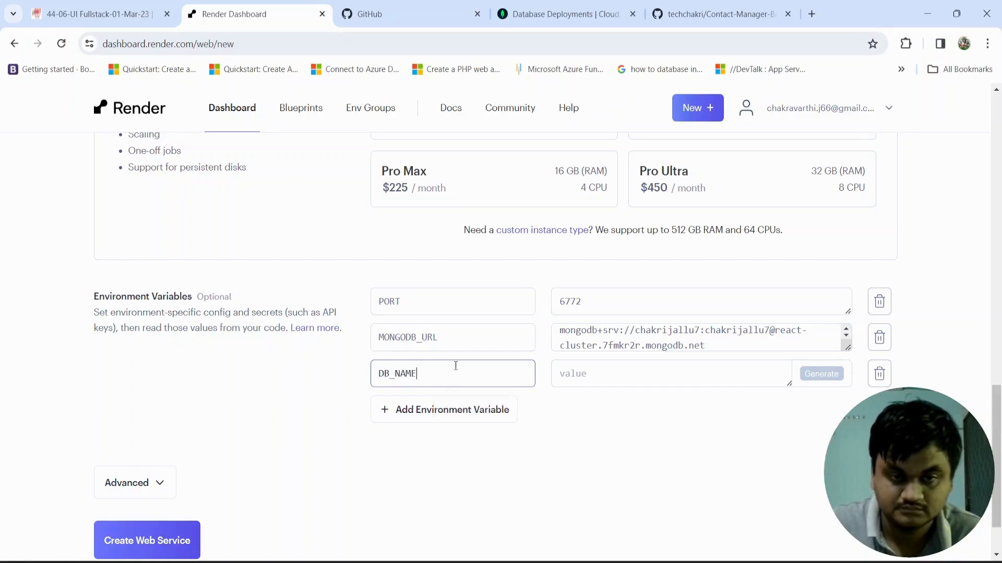
pyautogui.click(612, 370)
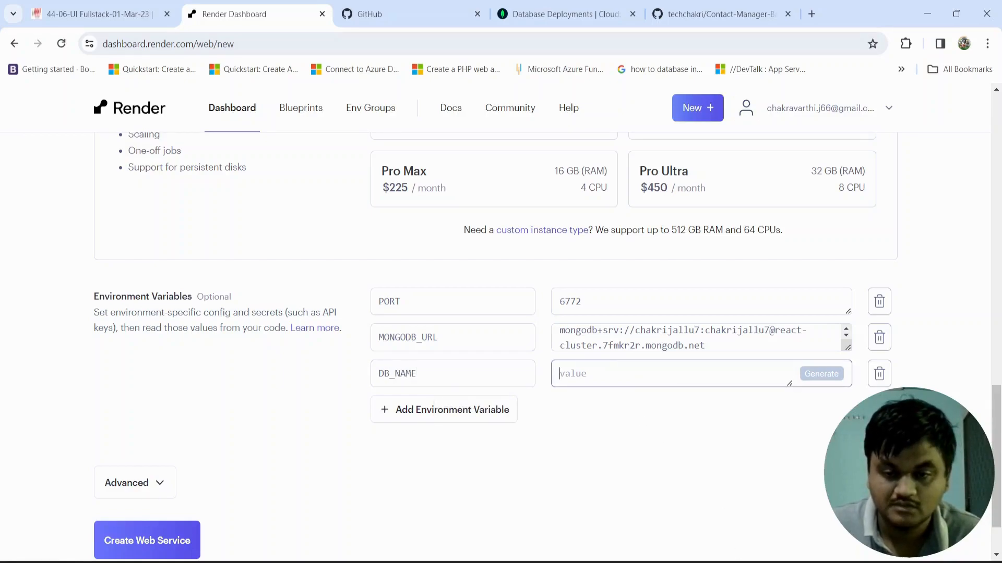
pyautogui.hotkey('alt', 'Tab')
pyautogui.doubleClick(383, 122)
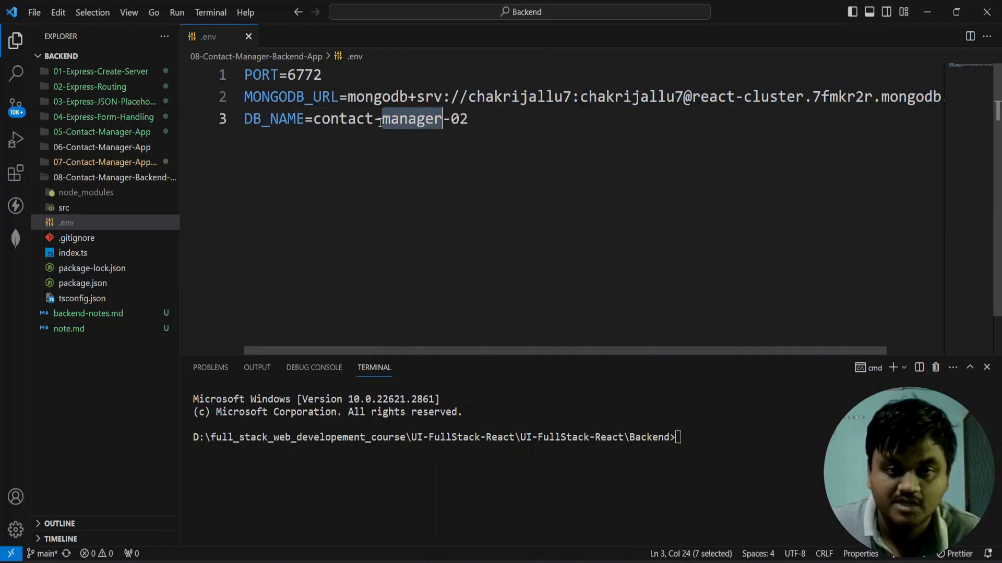
pyautogui.moveTo(477, 118); pyautogui.dragTo(314, 121)
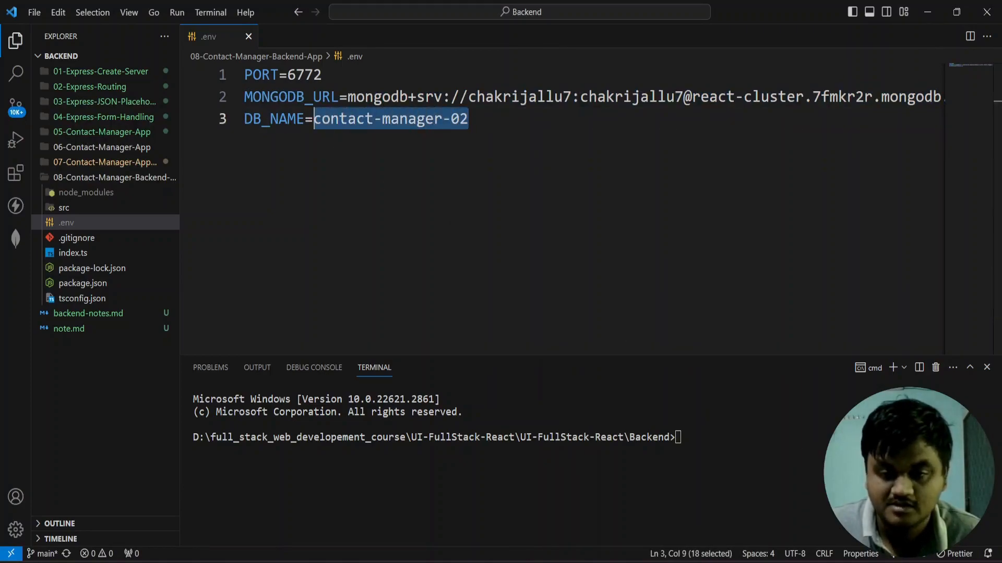
pyautogui.hotkey('alt', 'Tab')
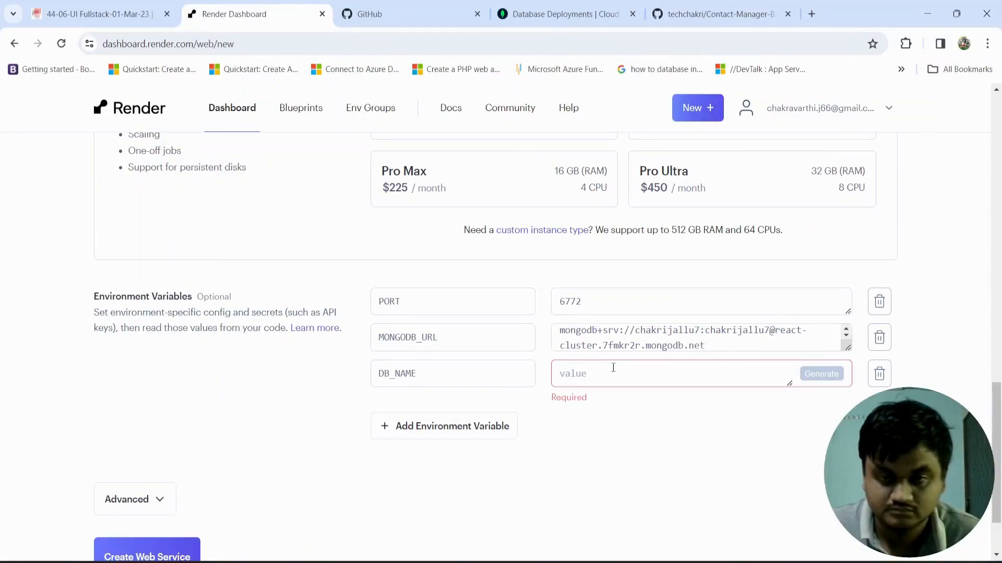
pyautogui.write('contact-manager-02')
# Step: Review the web service configuration from name and region through the commands, instance type and environment variables
pyautogui.scroll(-2, 280, 504)
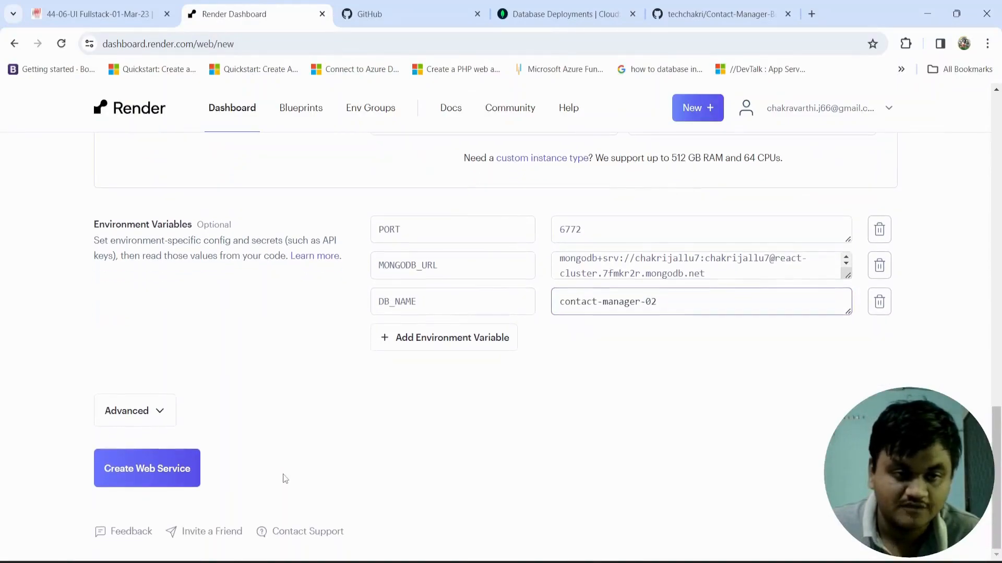
pyautogui.moveTo(192, 225); pyautogui.dragTo(95, 225)
pyautogui.scroll(1, 370, 430)
pyautogui.scroll(15, 370, 431)
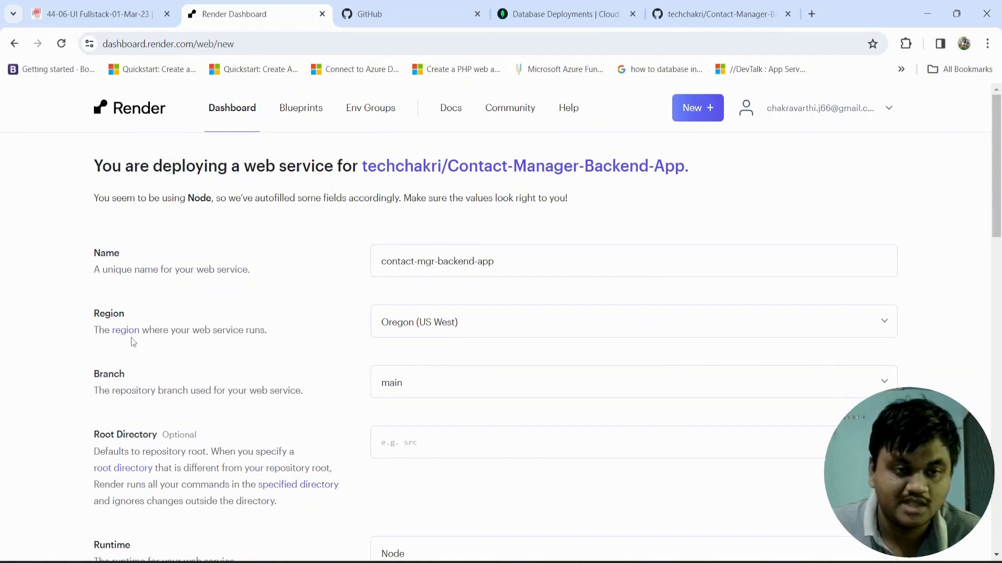
pyautogui.scroll(-1, 211, 400)
pyautogui.scroll(-3, 211, 400)
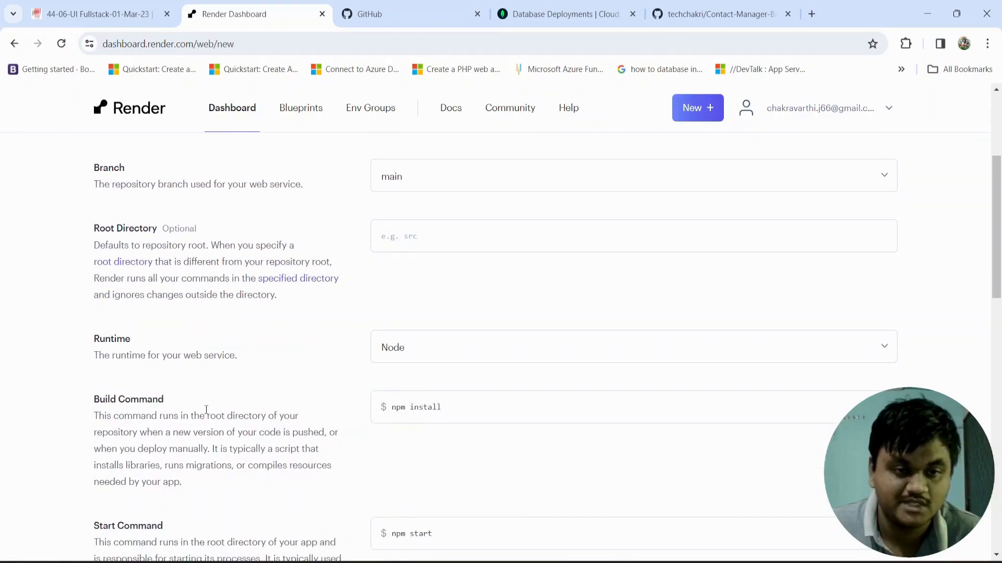
pyautogui.scroll(-3, 138, 353)
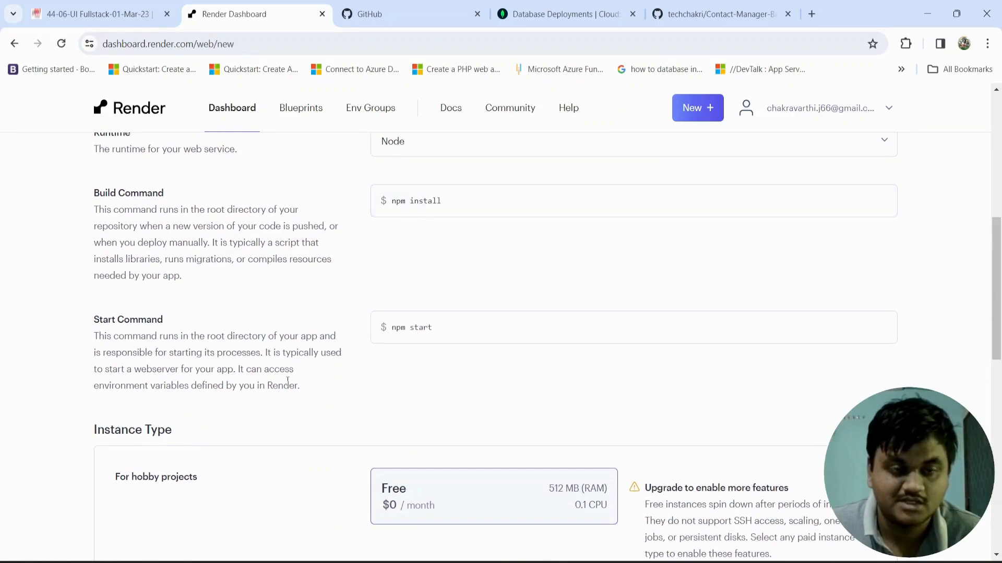
pyautogui.scroll(-1, 290, 380)
pyautogui.scroll(-7, 293, 400)
pyautogui.scroll(5, 293, 399)
pyautogui.scroll(-3, 293, 400)
pyautogui.scroll(-4, 293, 400)
pyautogui.click(273, 334)
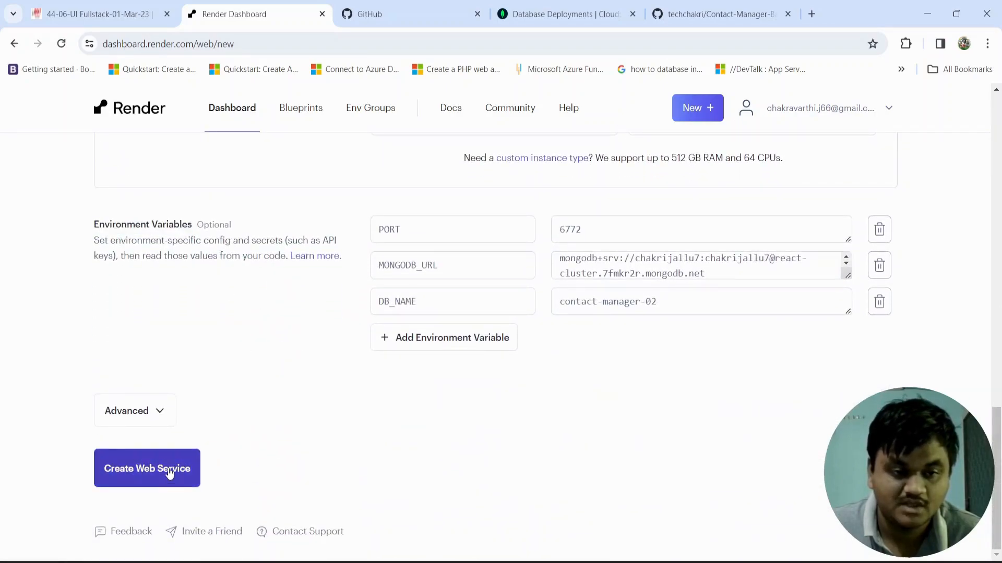
# Step: Create the contact-mgr-backend-app web service and view its deploy log
pyautogui.click(142, 468)
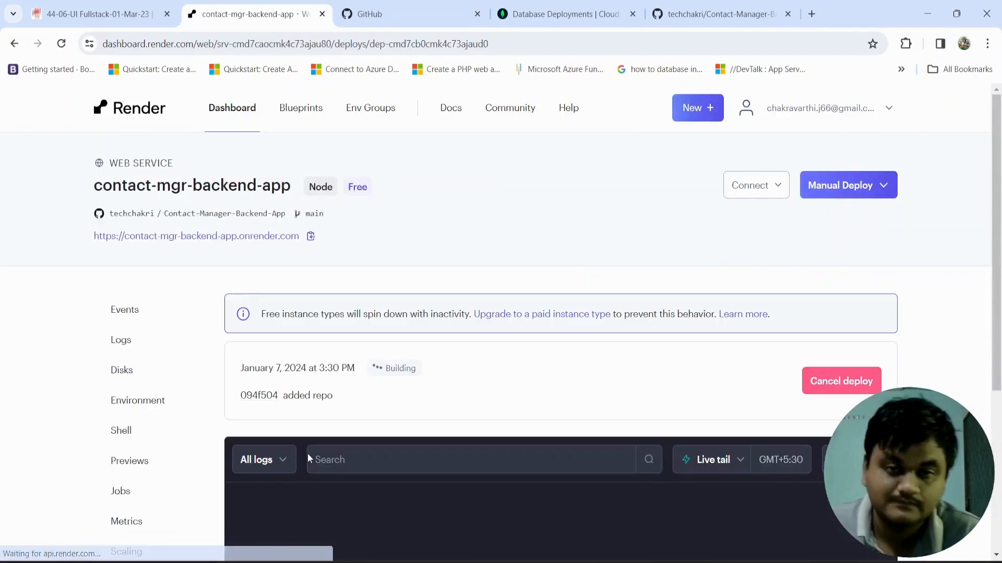
pyautogui.scroll(-4, 493, 350)
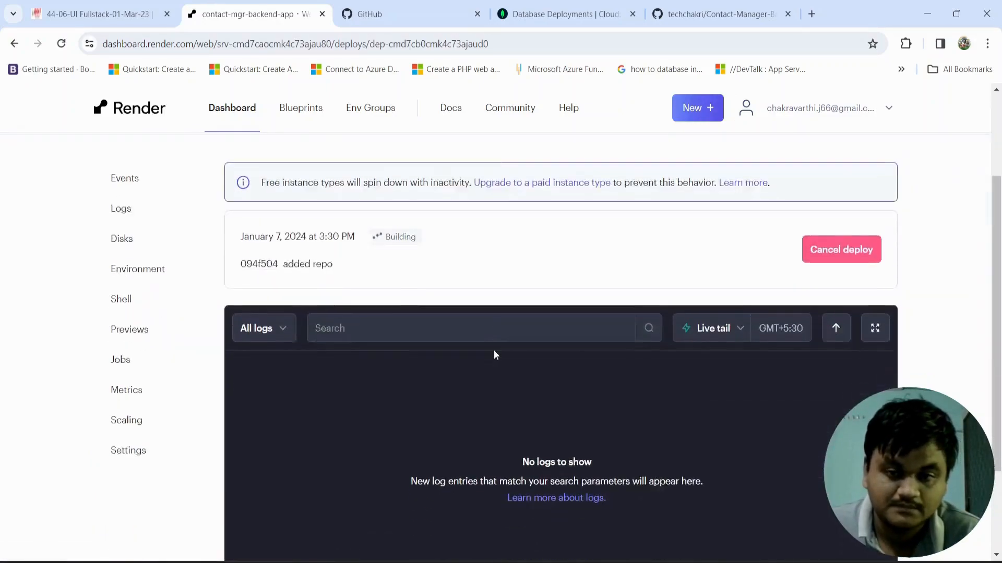
pyautogui.scroll(2, 494, 351)
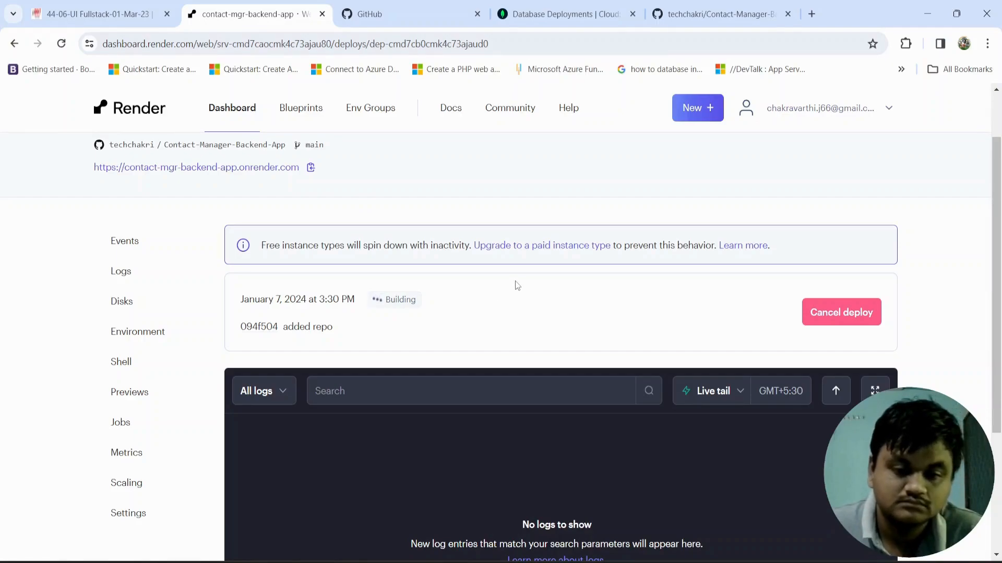
# Step: Monitor the deploy log of contact-mgr-backend-app for repository checkout, dependency installation and build progress
pyautogui.scroll(-1, 508, 281)
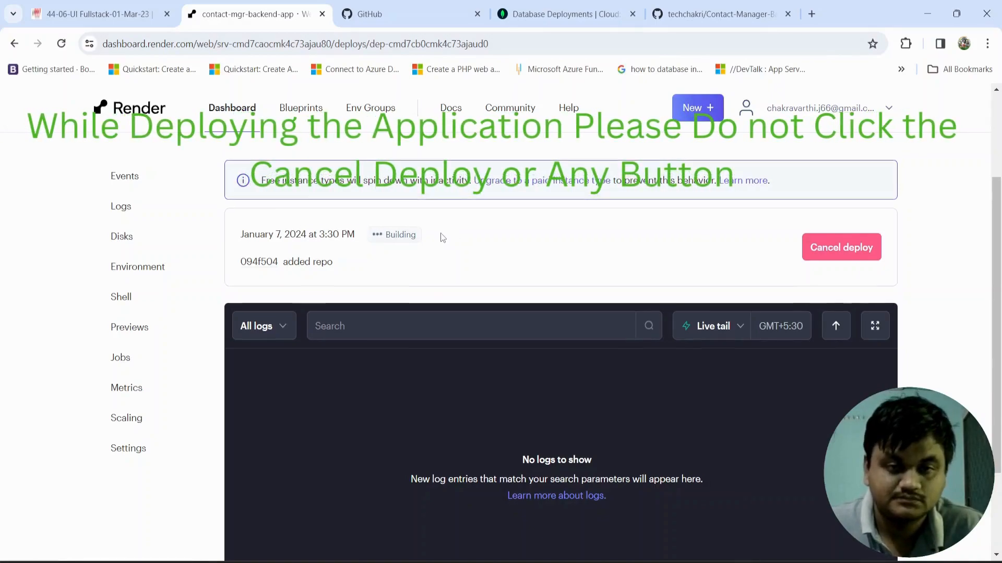
pyautogui.scroll(3, 445, 236)
pyautogui.scroll(-3, 443, 238)
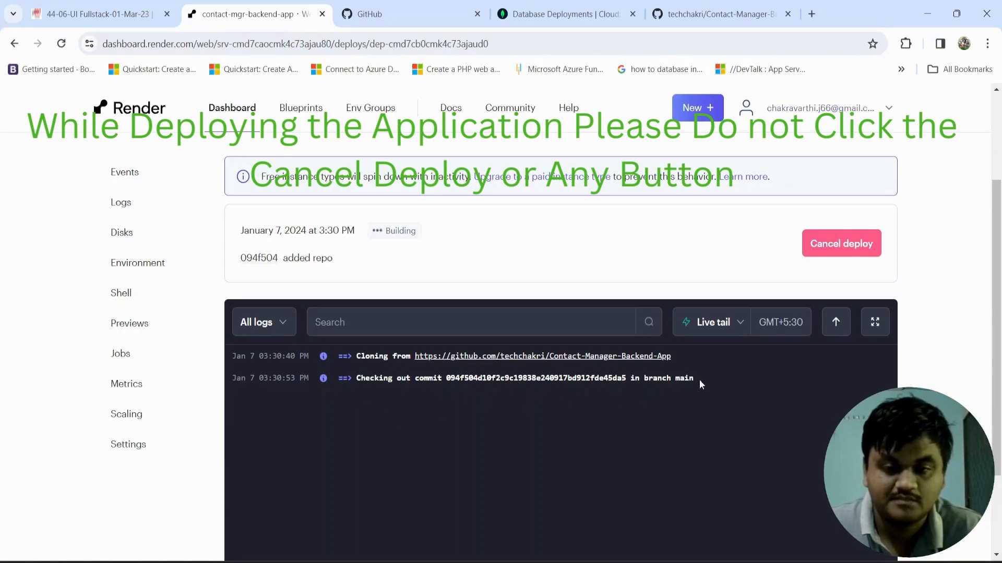
pyautogui.scroll(-1, 438, 417)
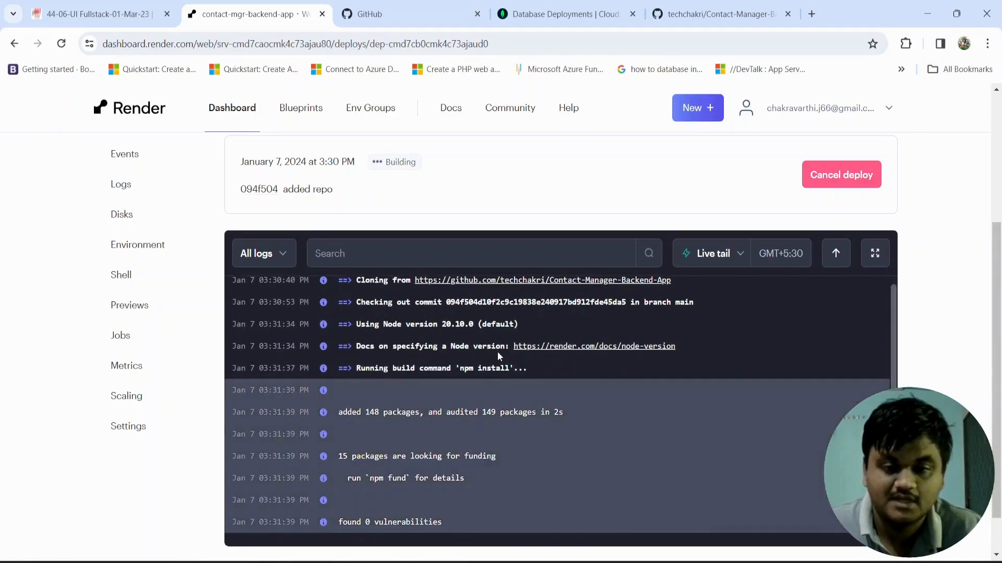
pyautogui.scroll(-1, 502, 389)
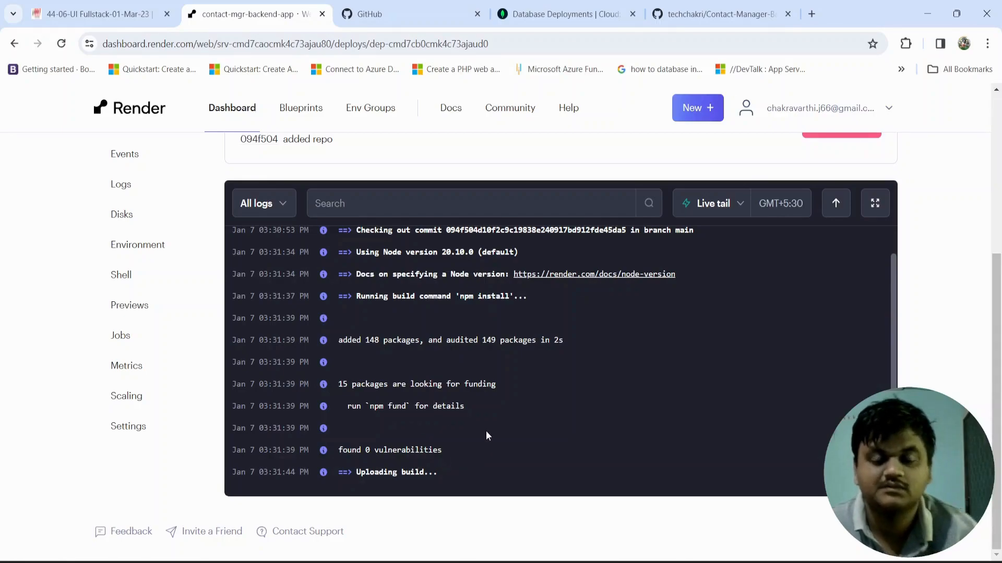
pyautogui.scroll(4, 484, 431)
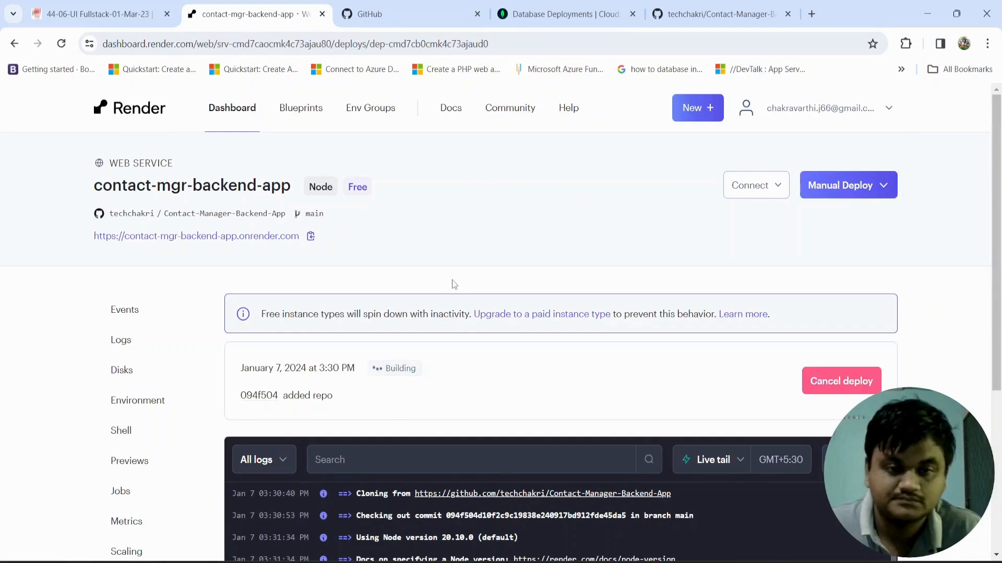
pyautogui.scroll(-3, 452, 280)
pyautogui.scroll(-1, 449, 282)
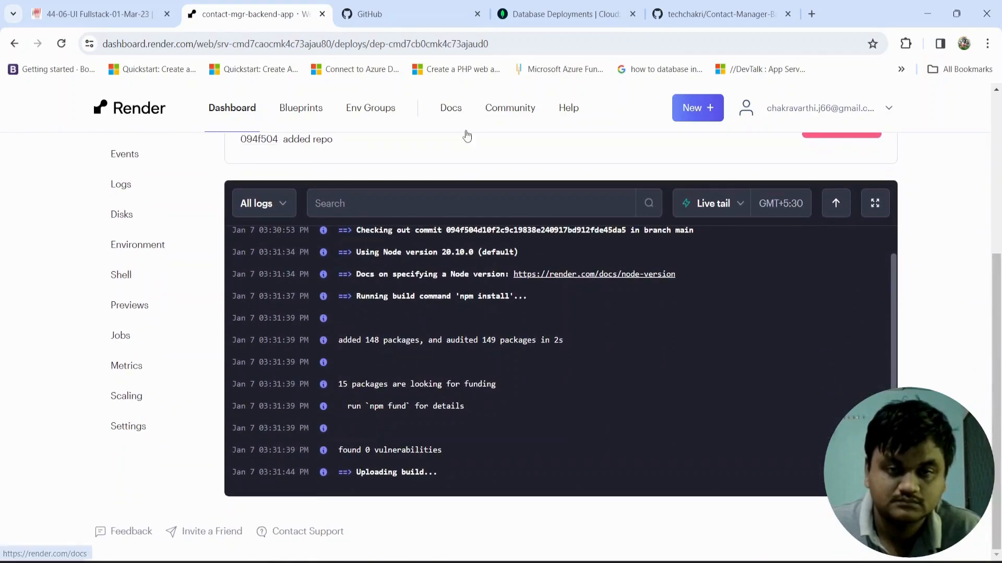
pyautogui.scroll(5, 466, 171)
pyautogui.scroll(-5, 445, 230)
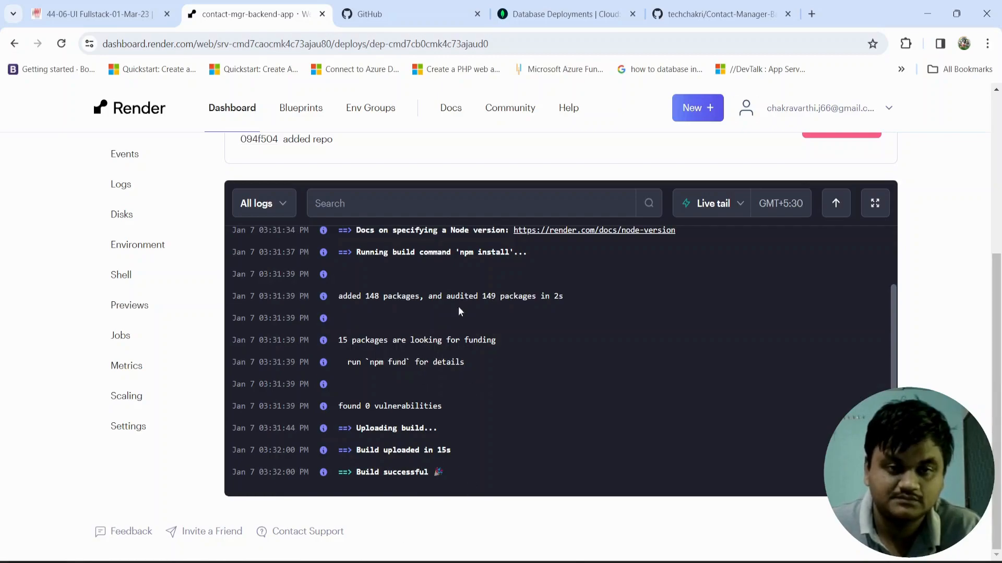
# Step: Examine the deploy status and the log's package installation, funding and build upload lines
pyautogui.scroll(3, 461, 318)
pyautogui.scroll(4, 466, 323)
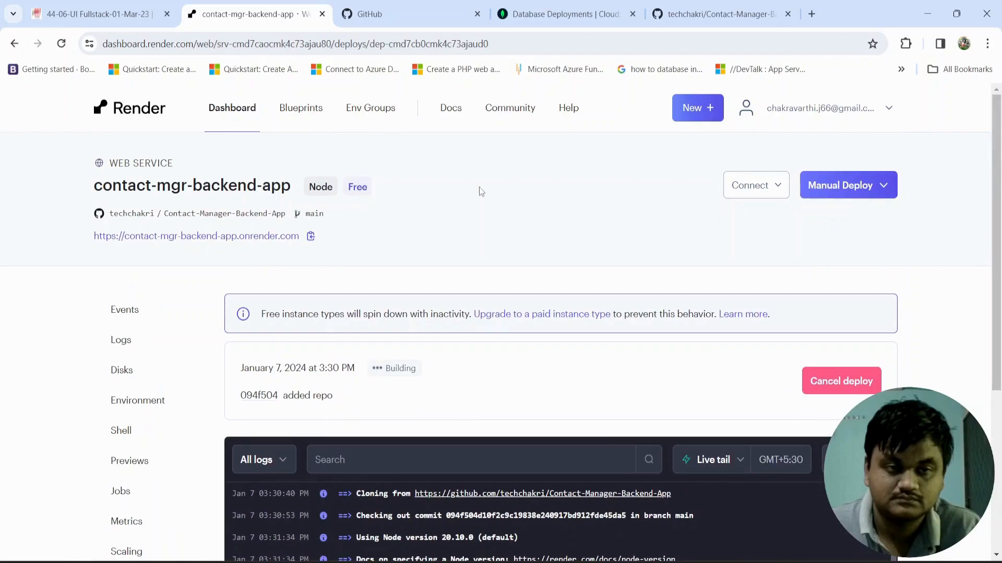
pyautogui.scroll(-5, 426, 329)
pyautogui.scroll(3, 427, 328)
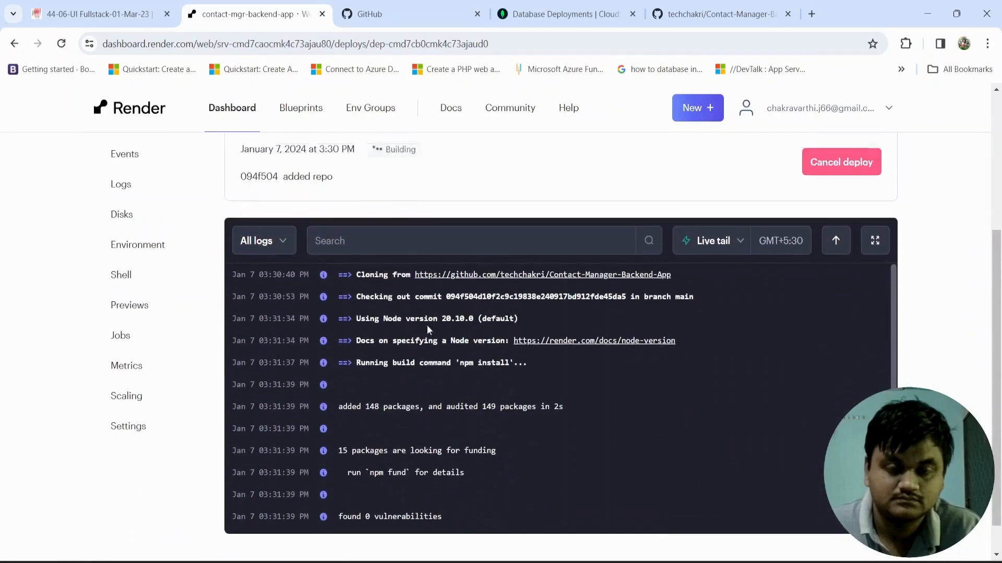
pyautogui.scroll(-3, 427, 324)
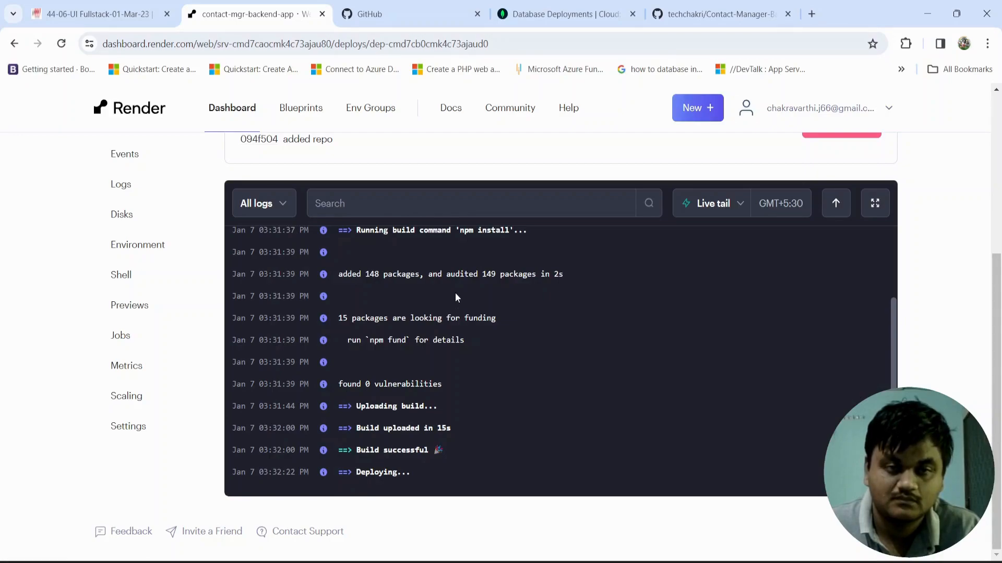
pyautogui.scroll(2, 442, 293)
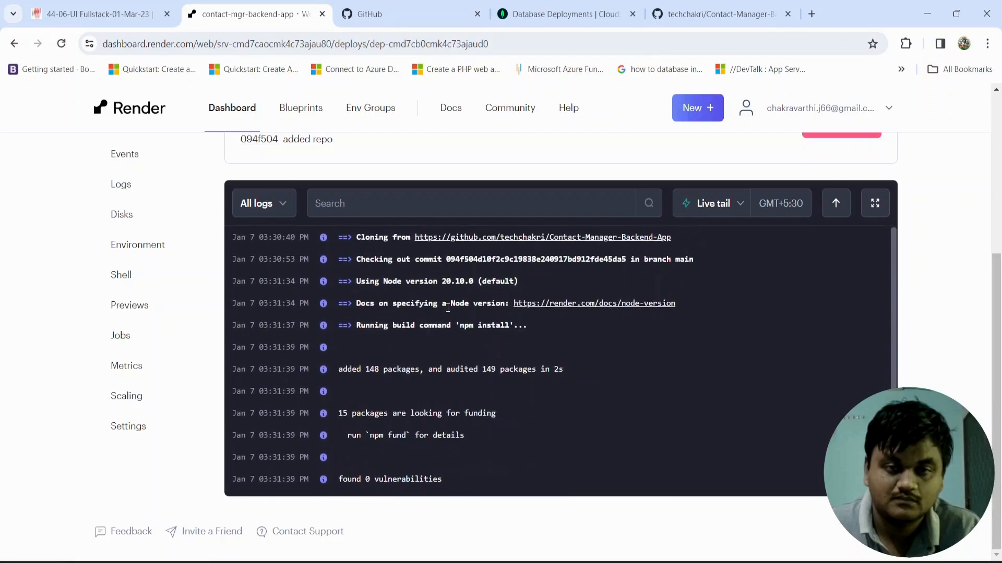
pyautogui.scroll(-2, 447, 308)
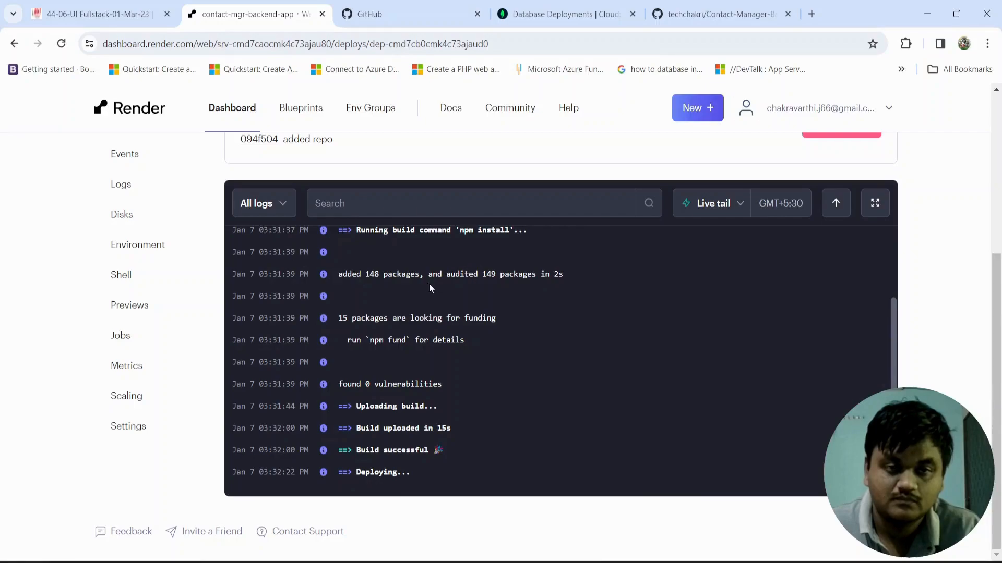
pyautogui.moveTo(428, 273); pyautogui.dragTo(340, 280)
pyautogui.moveTo(493, 347); pyautogui.dragTo(332, 321)
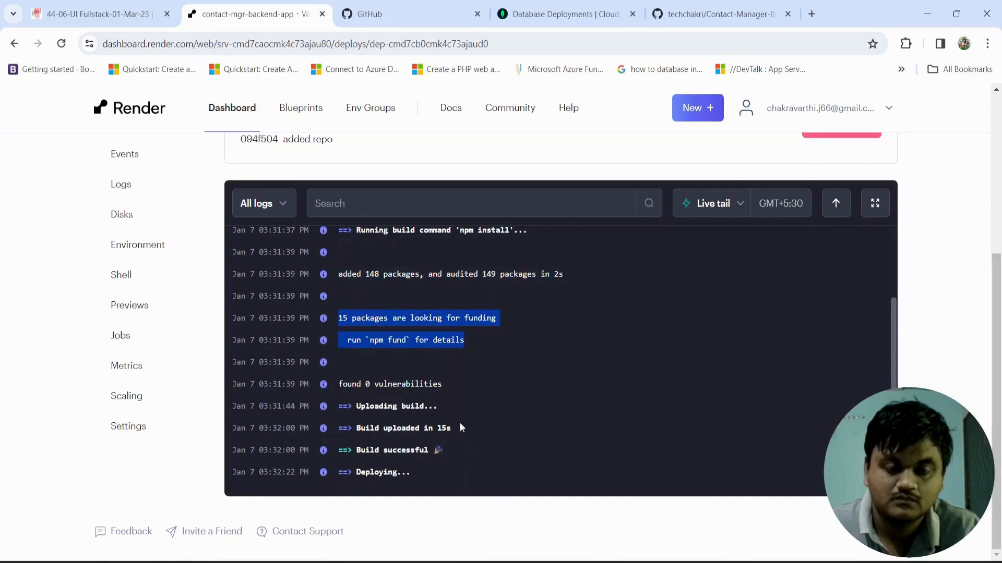
pyautogui.scroll(2, 502, 346)
pyautogui.scroll(-2, 505, 352)
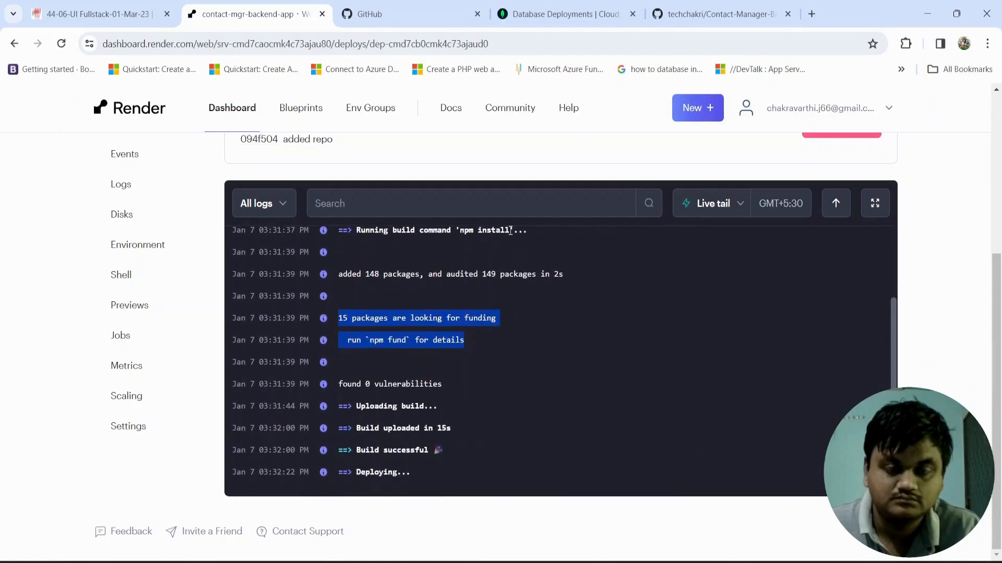
pyautogui.scroll(5, 501, 173)
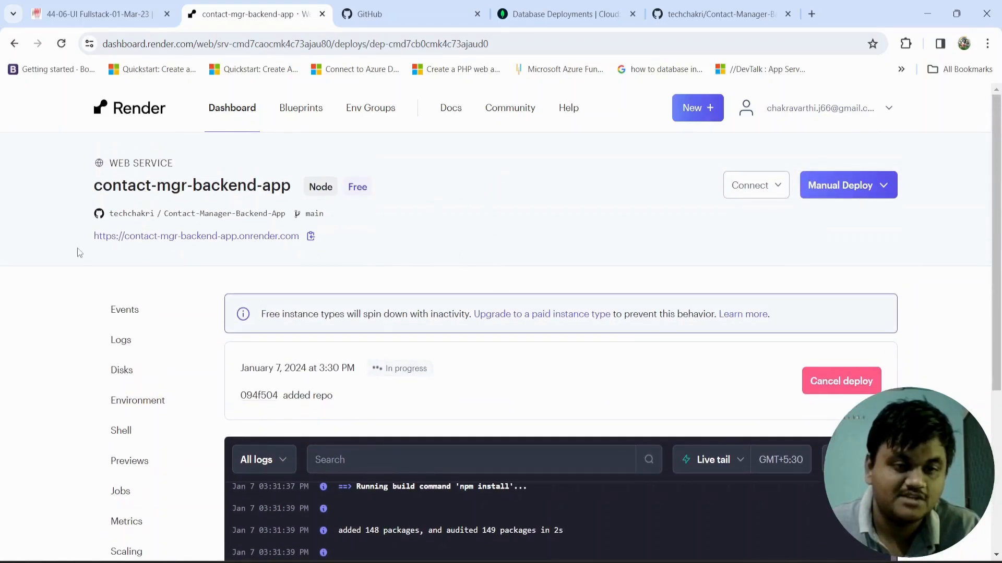
# Step: Copy the public onrender.com URL of the contact-mgr-backend-app service while the deploy is running
pyautogui.moveTo(84, 236); pyautogui.dragTo(313, 247)
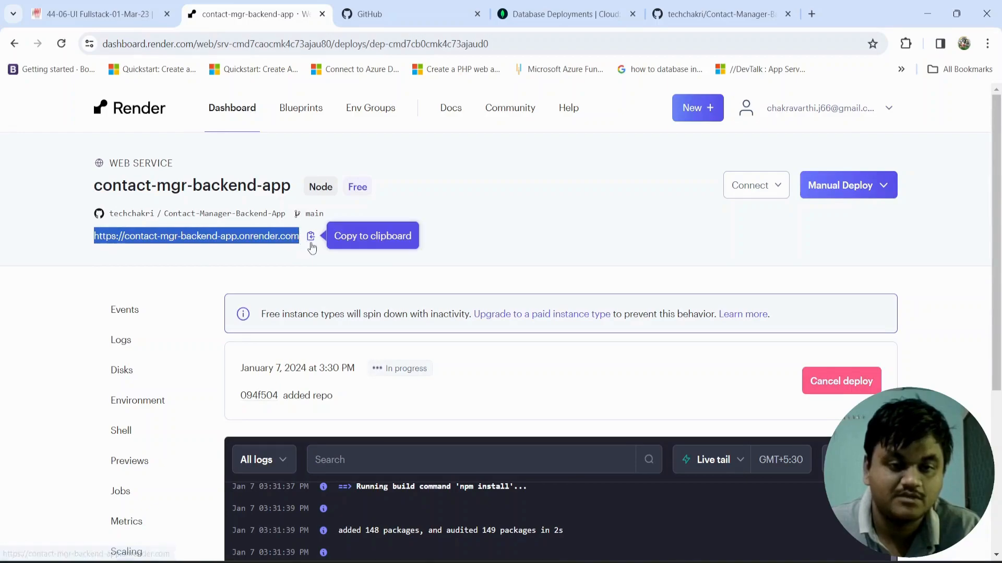
pyautogui.click(311, 246)
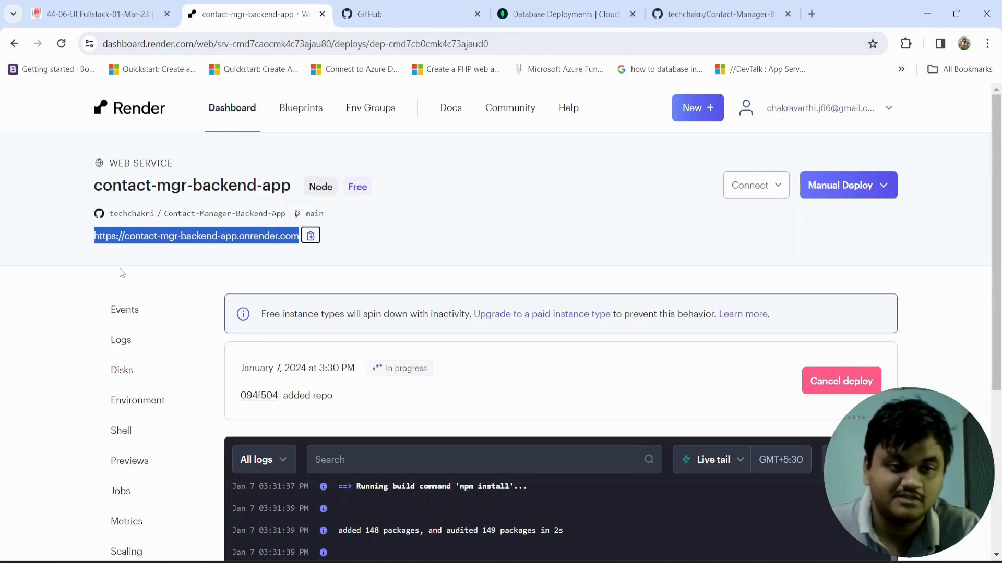
pyautogui.click(102, 269)
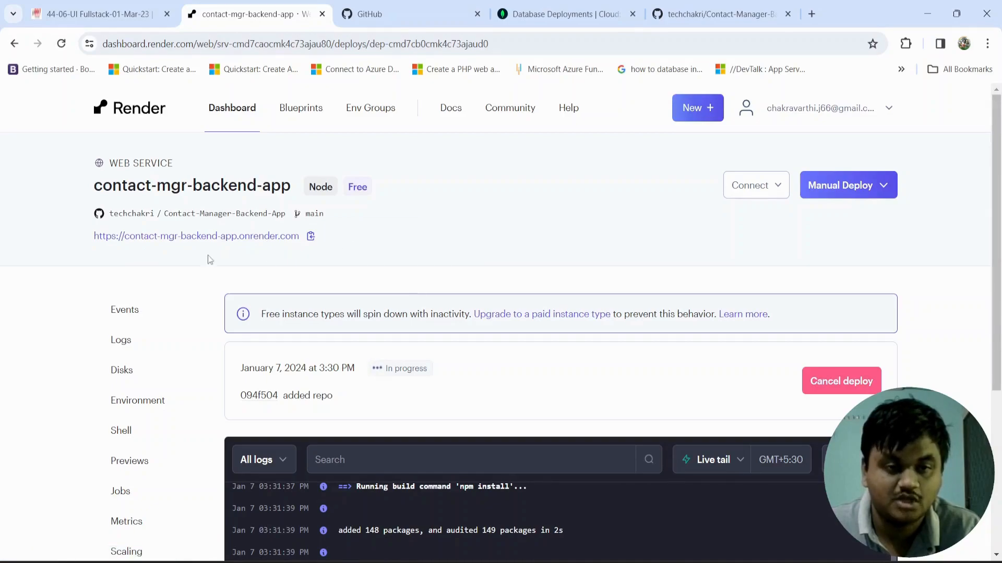
# Step: Follow the deploy log from the build to the npm start output, examining the server start line
pyautogui.scroll(-5, 360, 258)
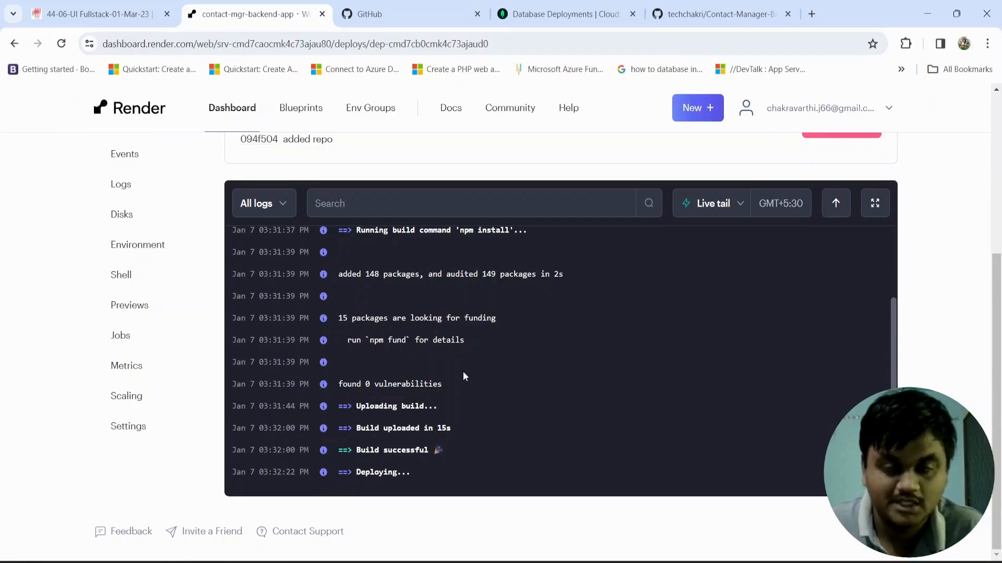
pyautogui.scroll(2, 469, 350)
pyautogui.scroll(-3, 485, 345)
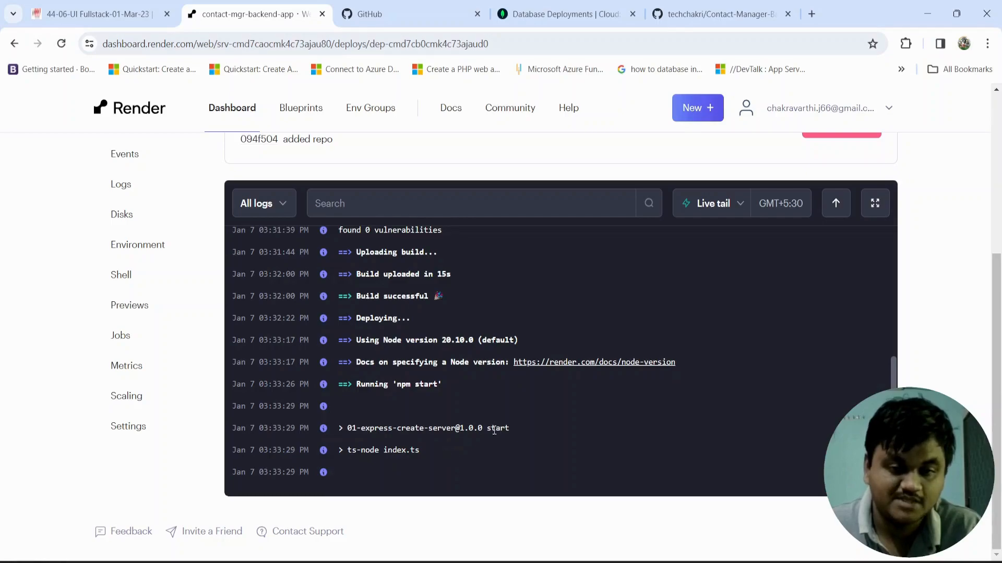
pyautogui.moveTo(509, 426); pyautogui.dragTo(347, 428)
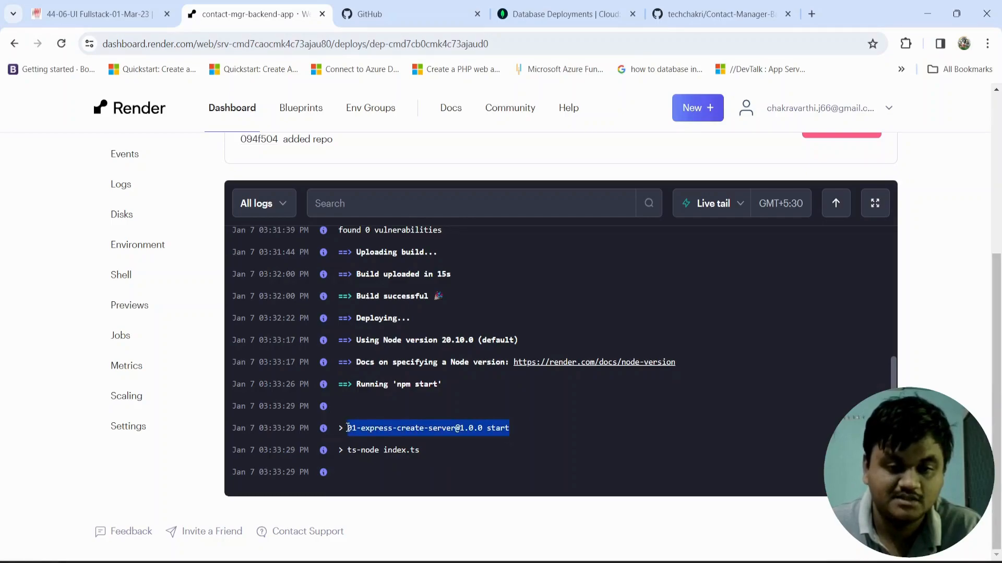
pyautogui.scroll(10, 389, 416)
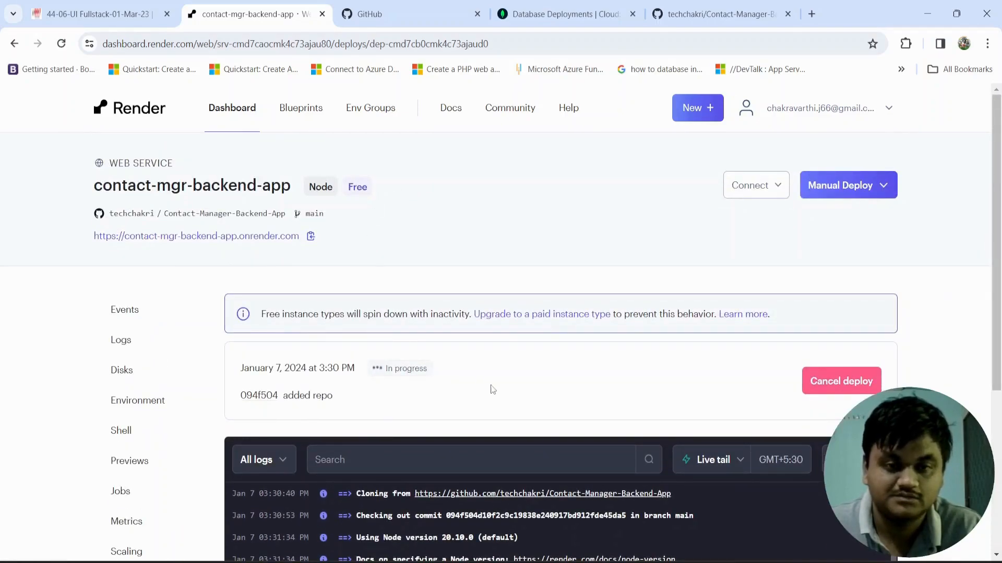
pyautogui.scroll(-5, 493, 390)
pyautogui.scroll(-5, 494, 393)
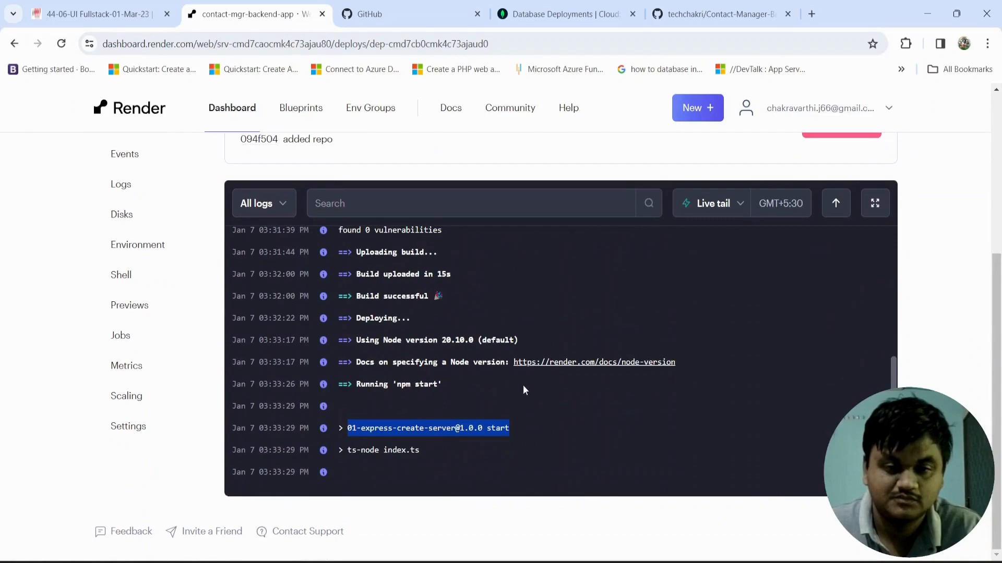
pyautogui.click(541, 407)
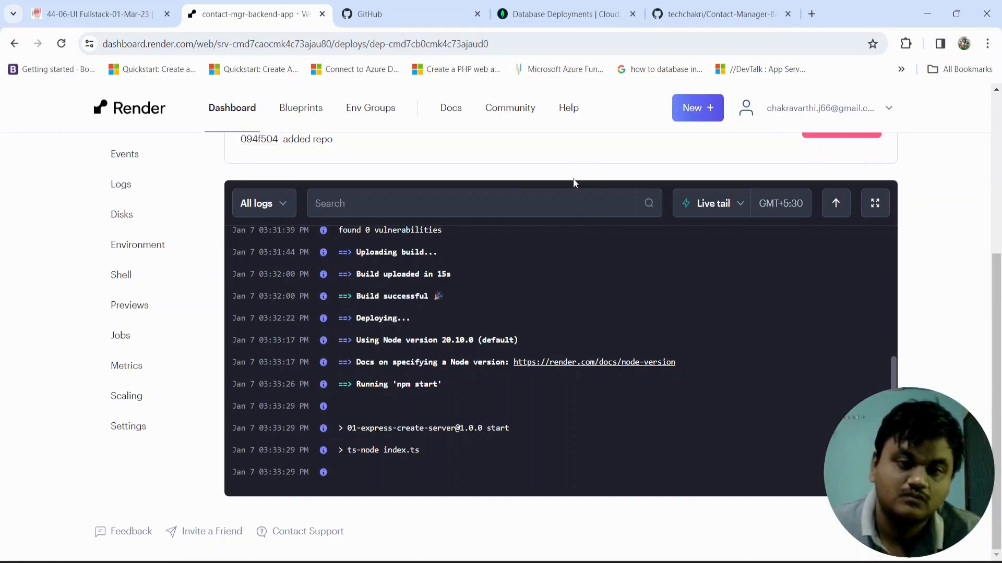
# Step: Monitor the deploy until it finishes and examine the log's Express server, service status and database connection lines
pyautogui.scroll(5, 579, 180)
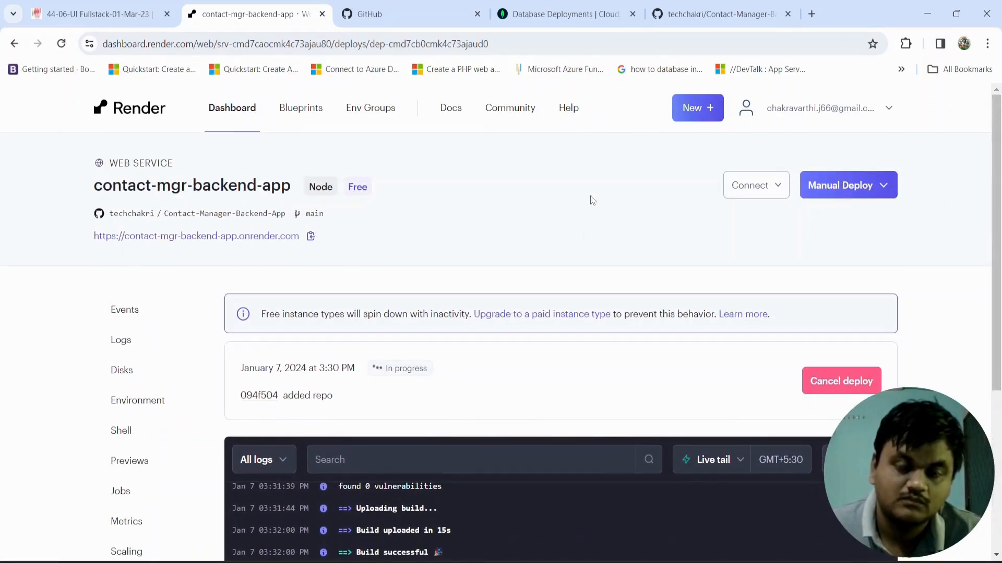
pyautogui.scroll(-5, 593, 201)
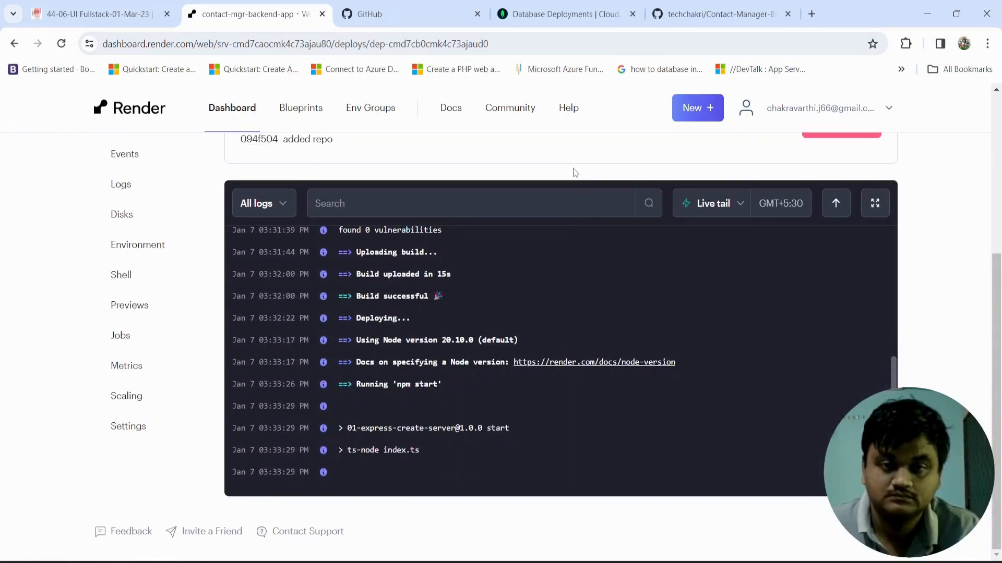
pyautogui.scroll(5, 574, 167)
pyautogui.scroll(-5, 574, 198)
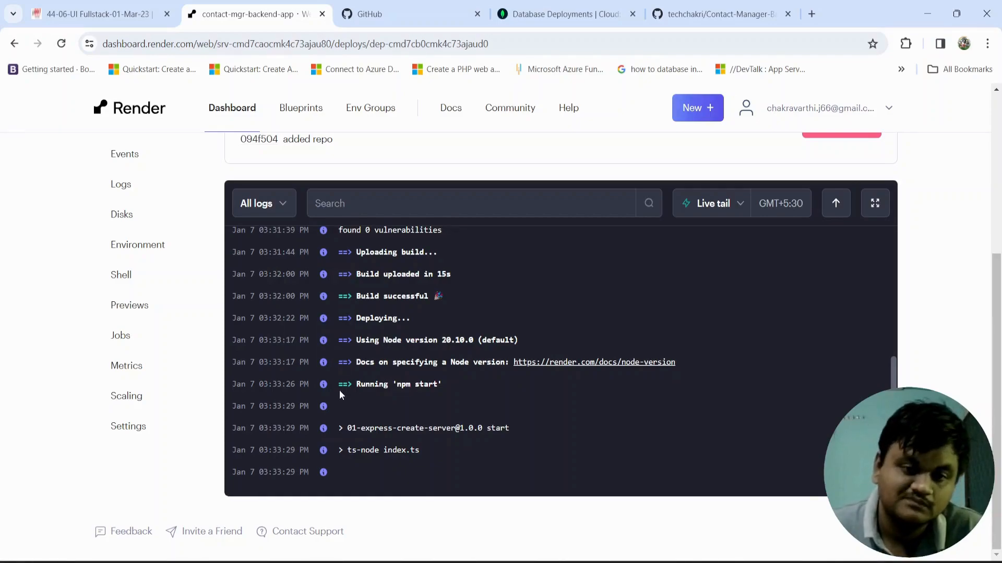
pyautogui.scroll(10, 264, 270)
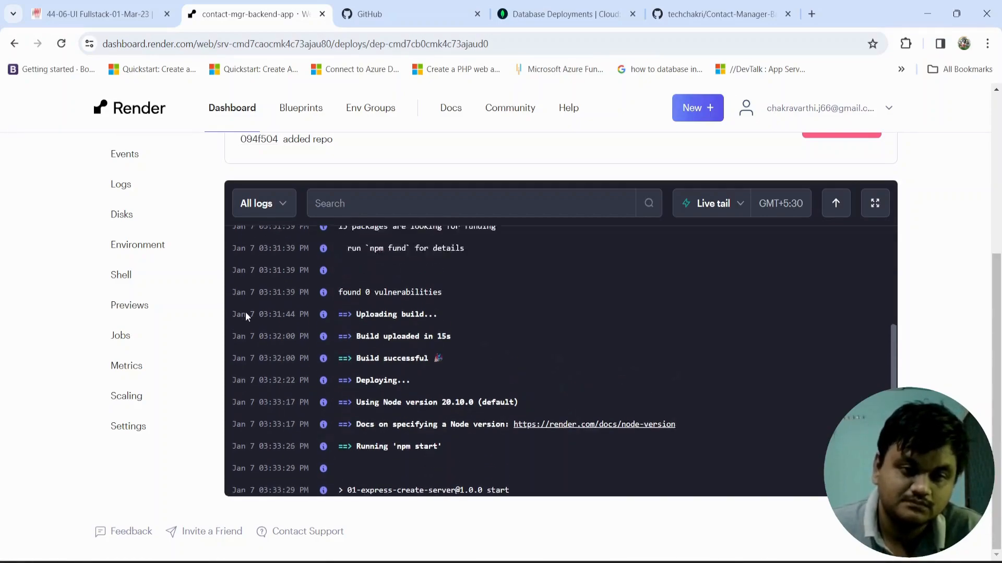
pyautogui.scroll(-6, 277, 378)
pyautogui.scroll(-10, 278, 378)
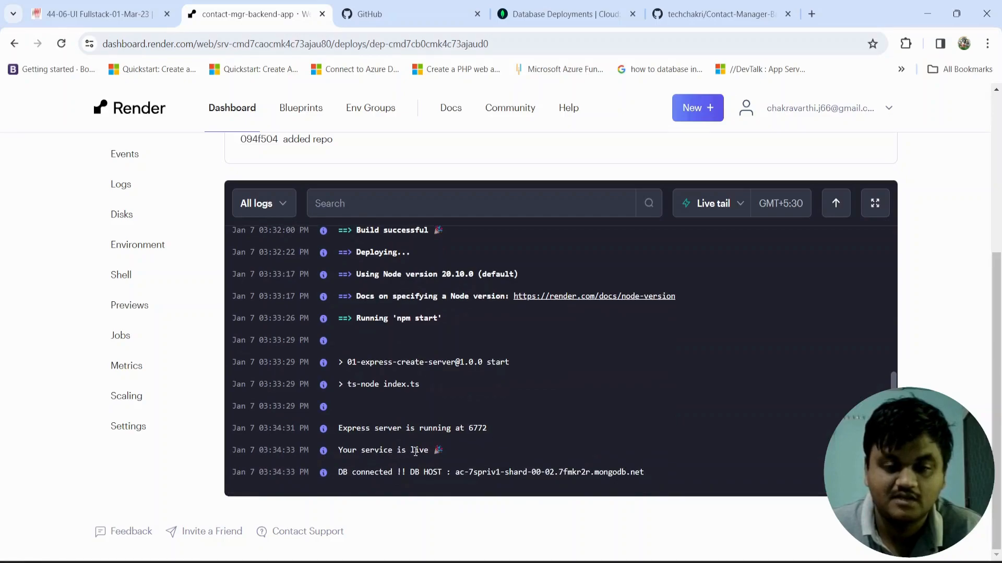
pyautogui.moveTo(433, 449); pyautogui.dragTo(346, 452)
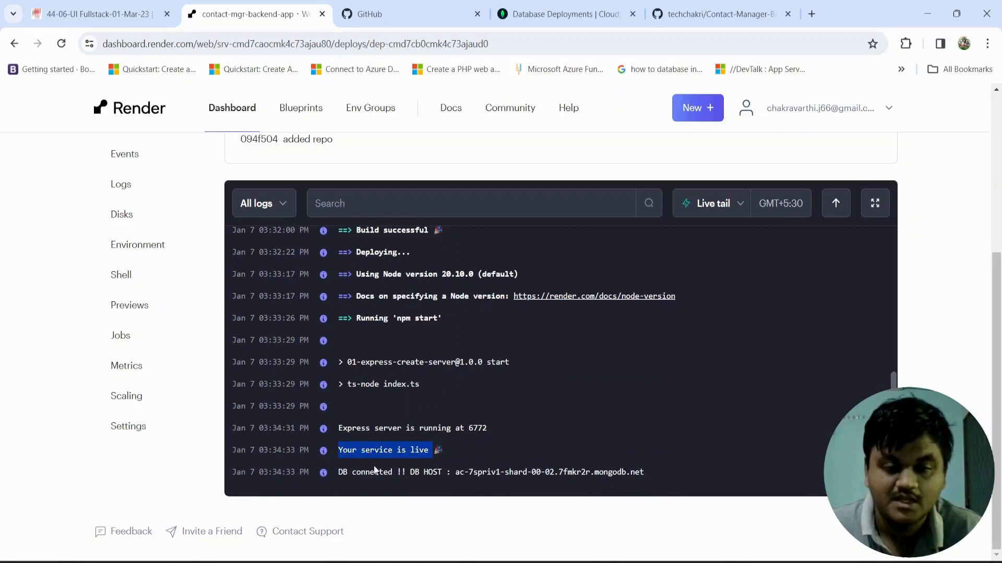
pyautogui.moveTo(645, 472); pyautogui.dragTo(331, 457)
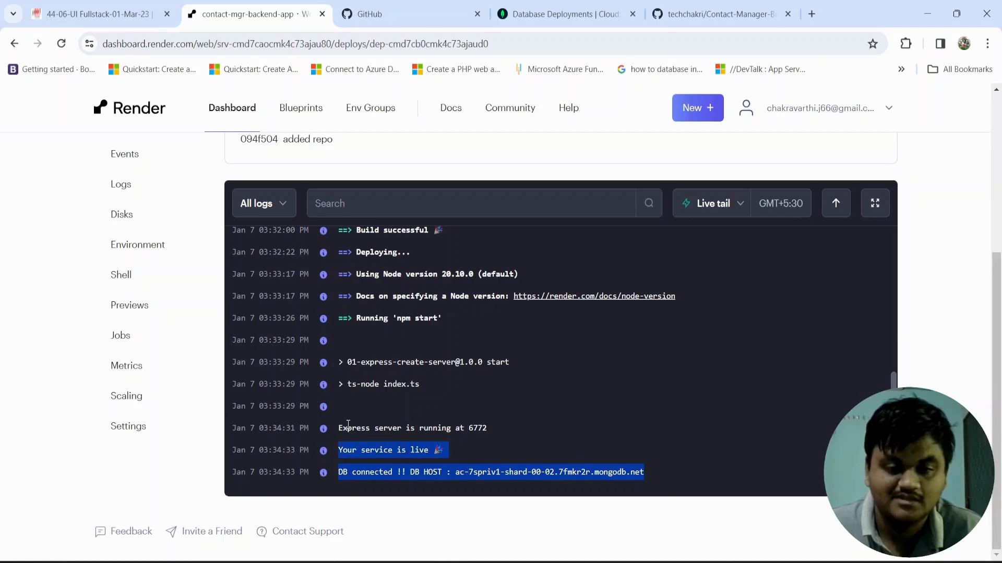
pyautogui.moveTo(338, 428); pyautogui.dragTo(646, 468)
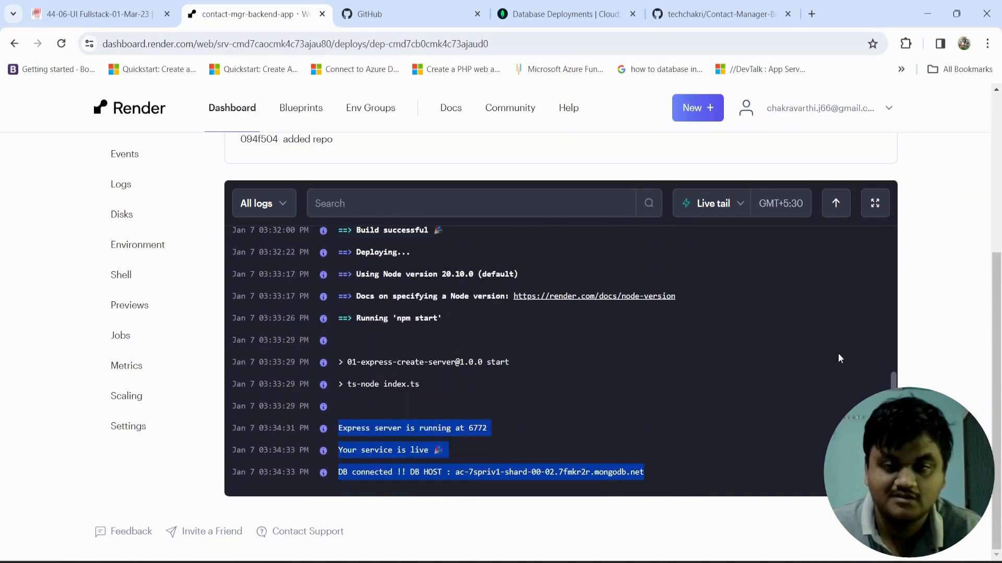
# Step: Check the deploy status of contact-mgr-backend-app and copy its public onrender.com URL
pyautogui.scroll(4, 942, 289)
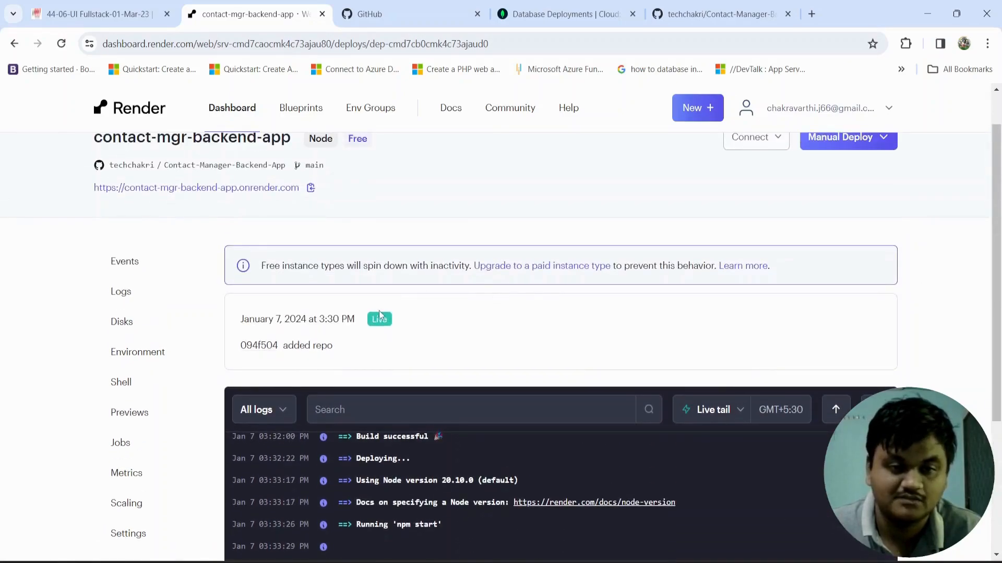
pyautogui.moveTo(397, 319); pyautogui.dragTo(371, 319)
pyautogui.click(318, 211)
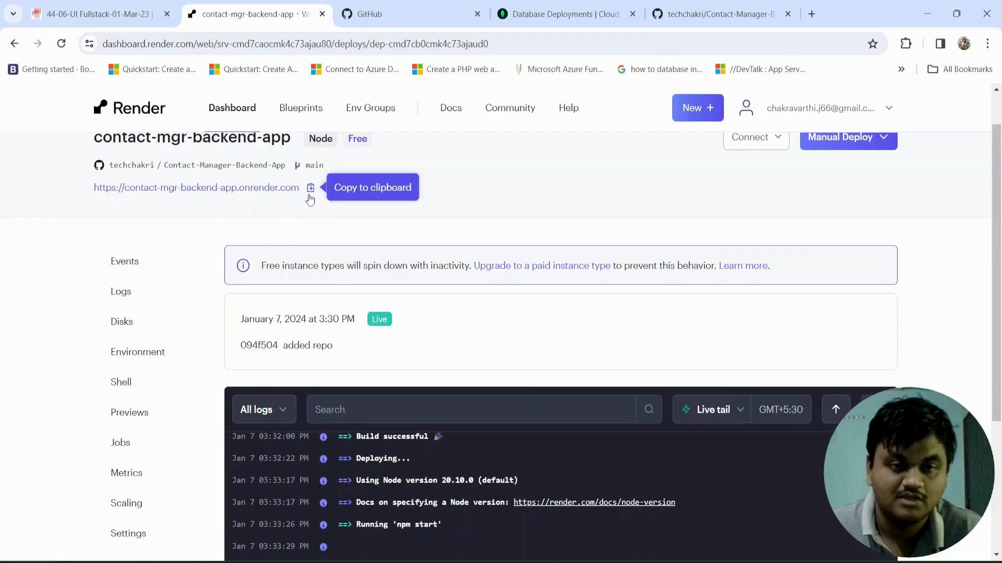
pyautogui.click(310, 187)
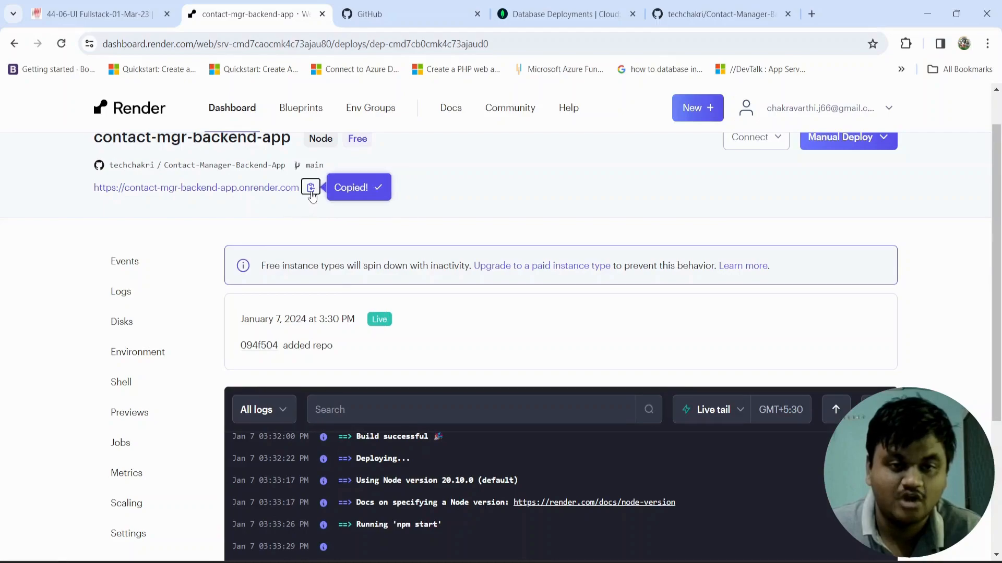
pyautogui.click(812, 14)
pyautogui.hotkey('ctrl', 'v')
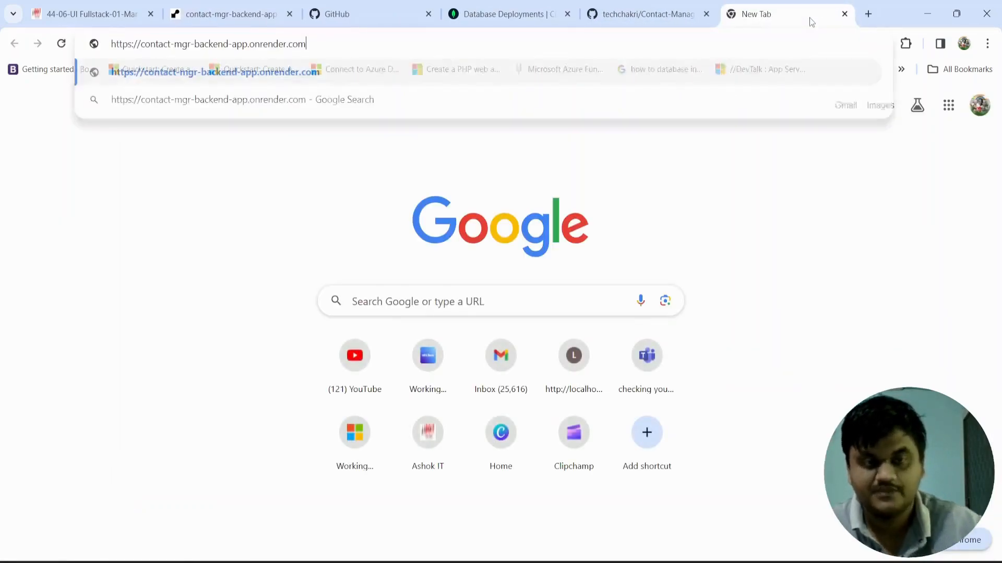
pyautogui.press('Return')
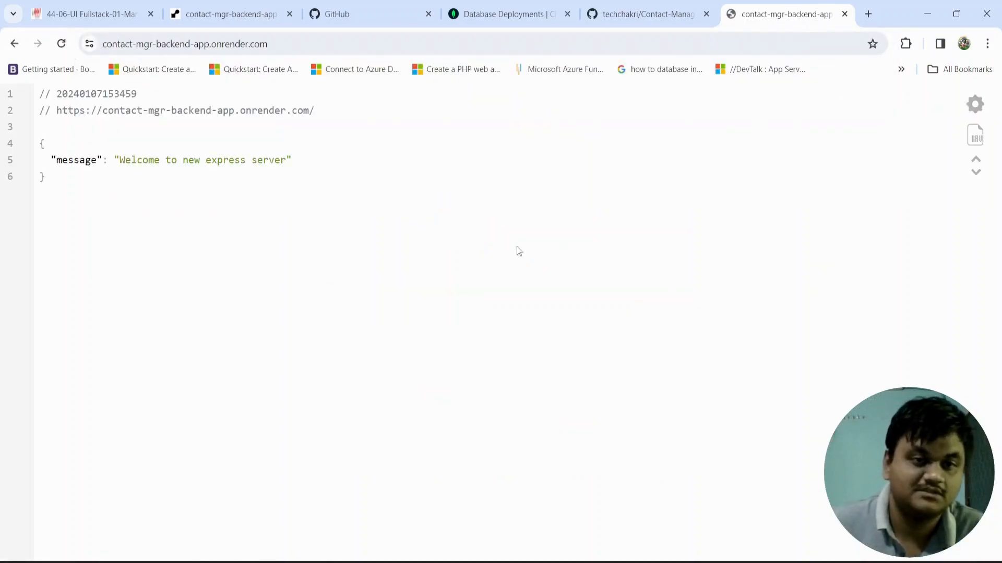
pyautogui.moveTo(85, 178); pyautogui.dragTo(40, 142)
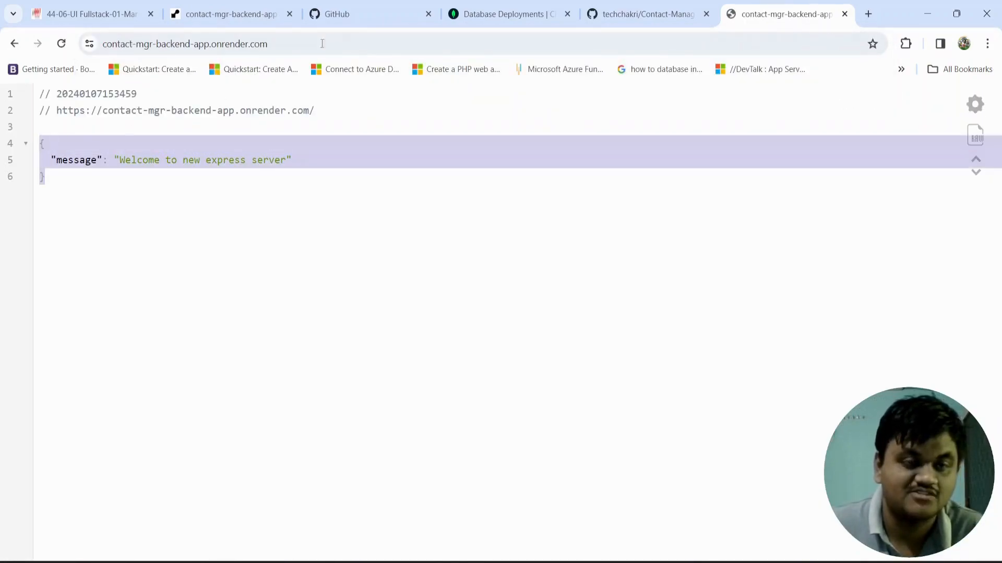
pyautogui.click(303, 36)
pyautogui.moveTo(303, 36); pyautogui.dragTo(103, 43)
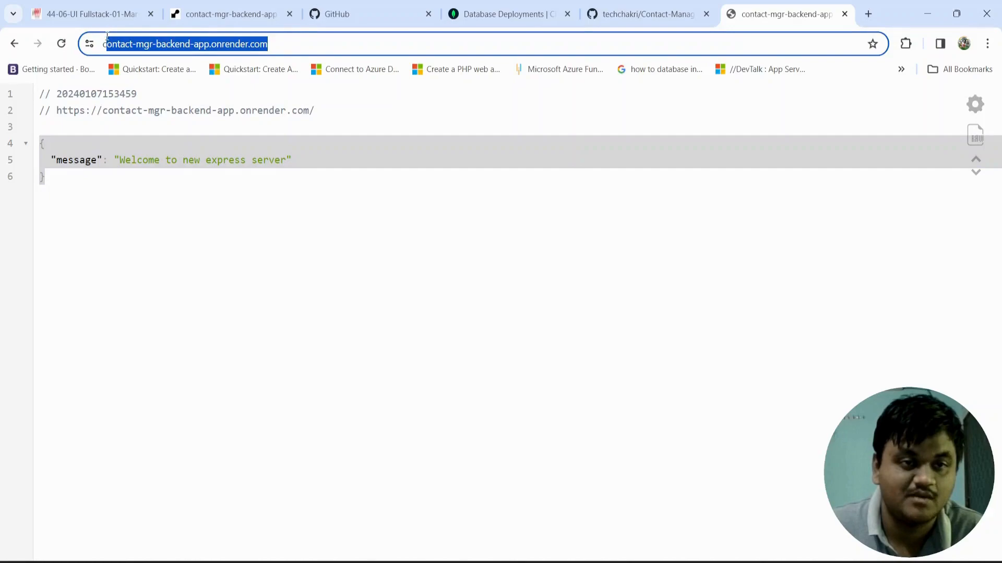
pyautogui.click(215, 7)
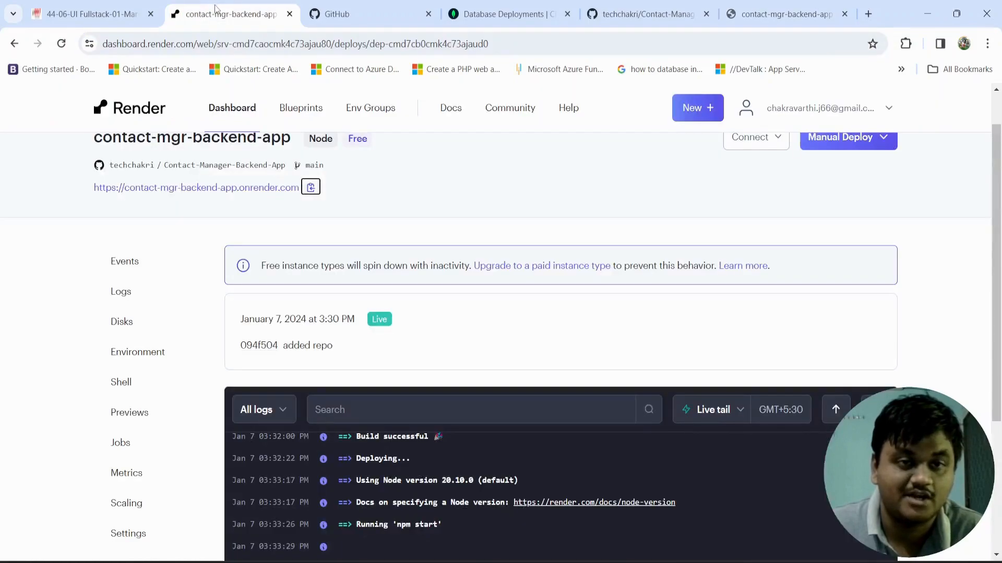
pyautogui.click(801, 14)
pyautogui.click(369, 177)
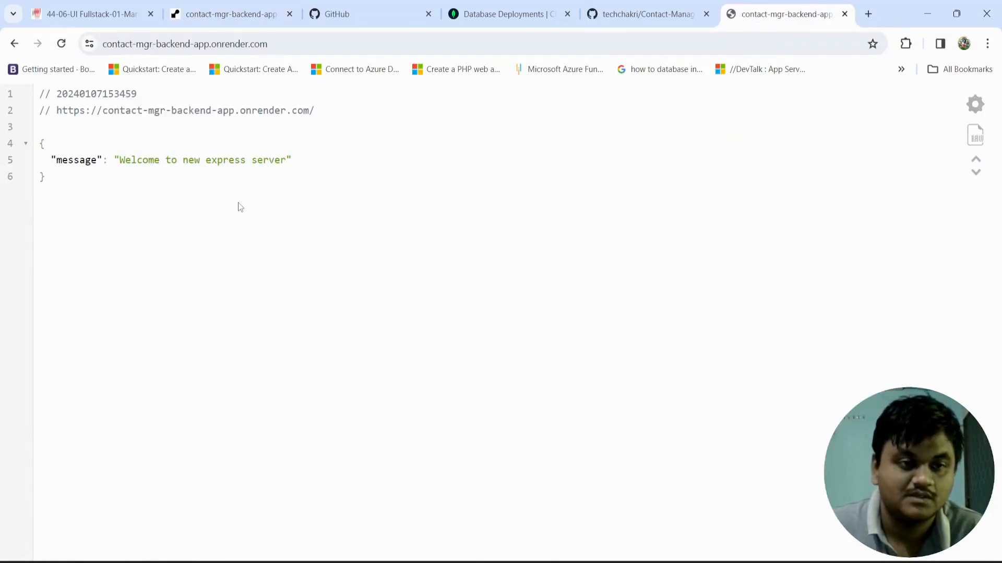
# Step: Request the /contacts endpoint of the deployed backend and look through the returned contact records
pyautogui.click(284, 44)
pyautogui.click(291, 45)
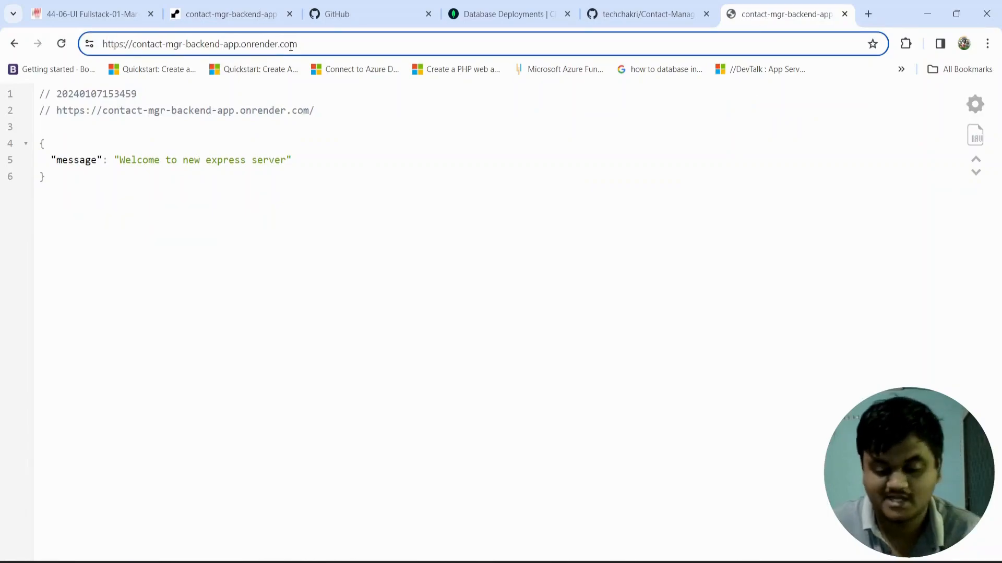
pyautogui.write('/contac')
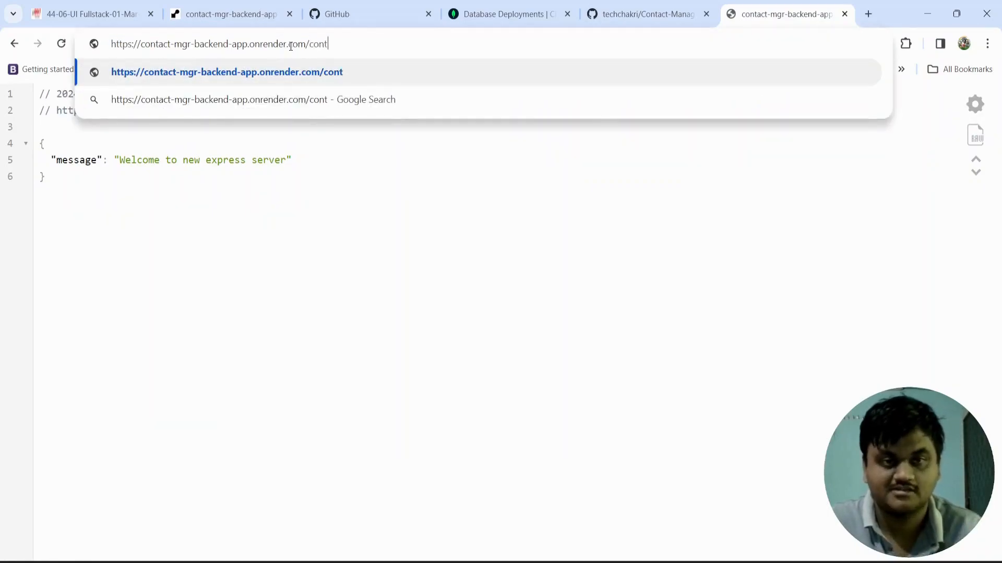
pyautogui.write('ts')
pyautogui.press('Return')
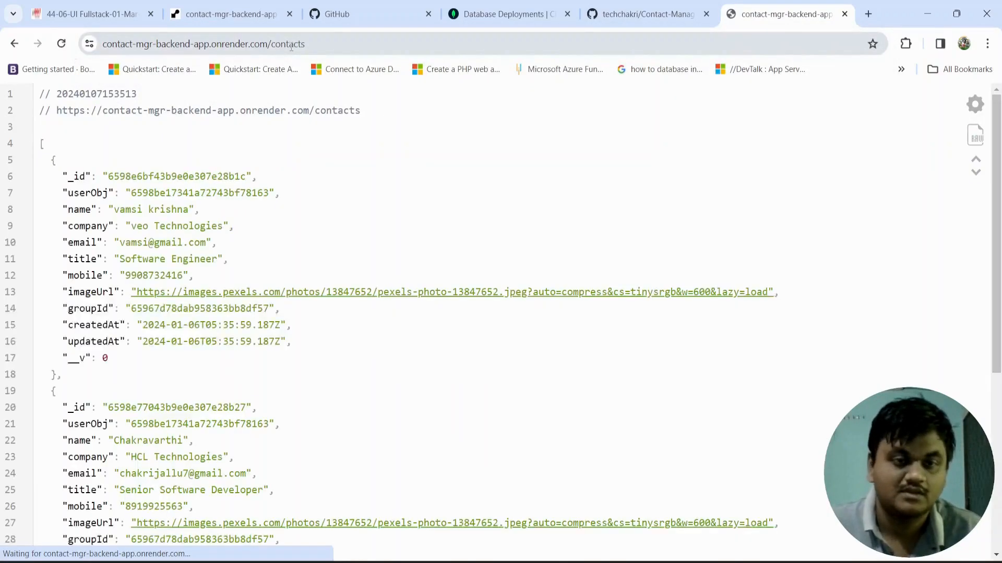
pyautogui.scroll(-6, 254, 307)
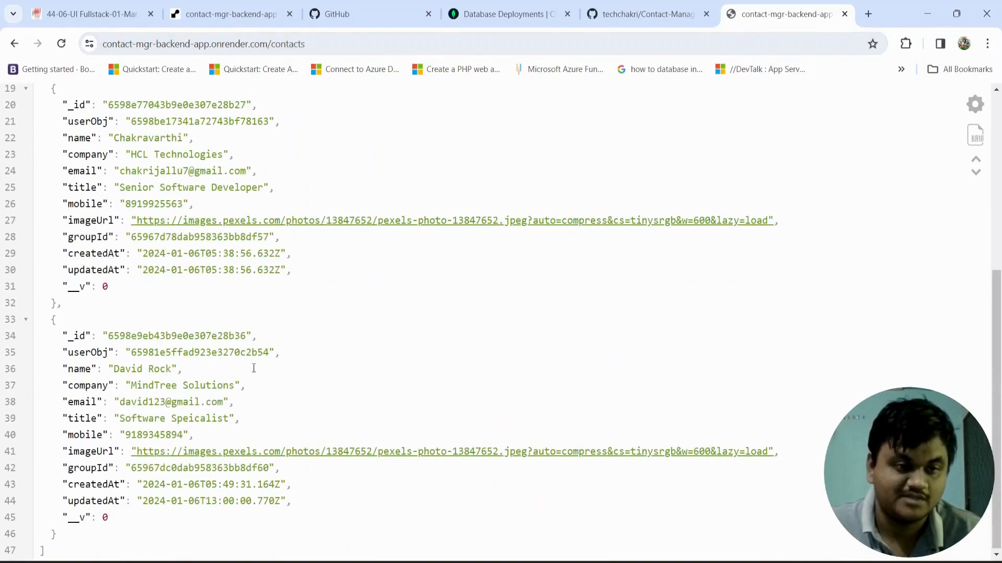
pyautogui.scroll(4, 254, 369)
pyautogui.scroll(2, 254, 369)
pyautogui.scroll(-6, 253, 368)
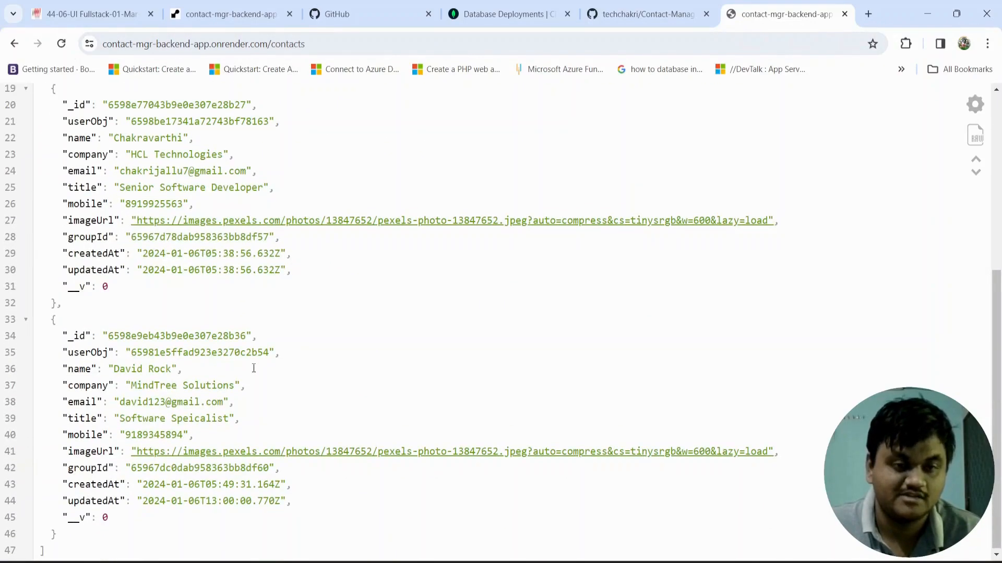
# Step: Copy the _id of the last listed contact and request that single record under /contacts/ on the deployed backend
pyautogui.doubleClick(196, 337)
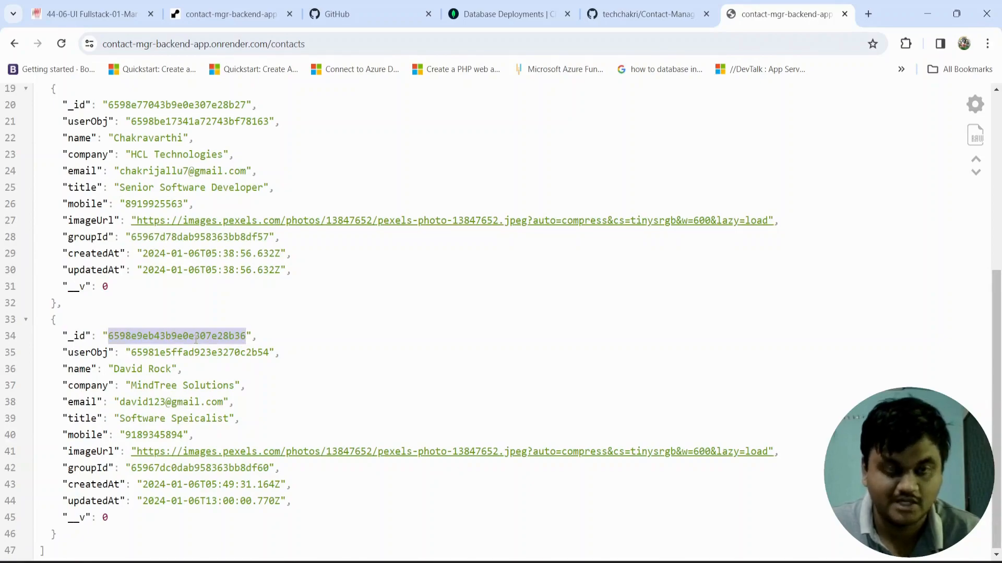
pyautogui.click(324, 44)
pyautogui.press('End')
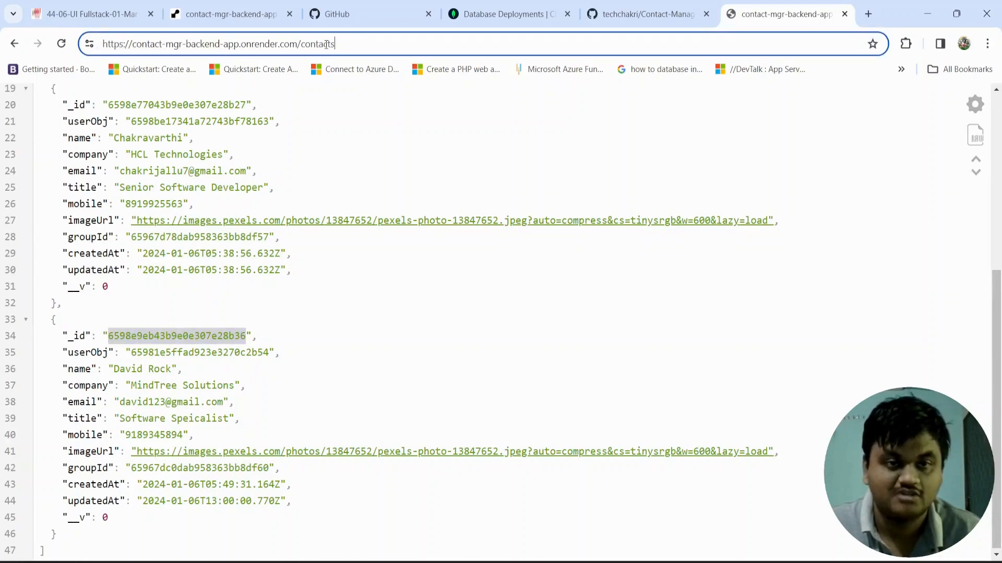
pyautogui.write('/')
pyautogui.hotkey('ctrl', 'v')
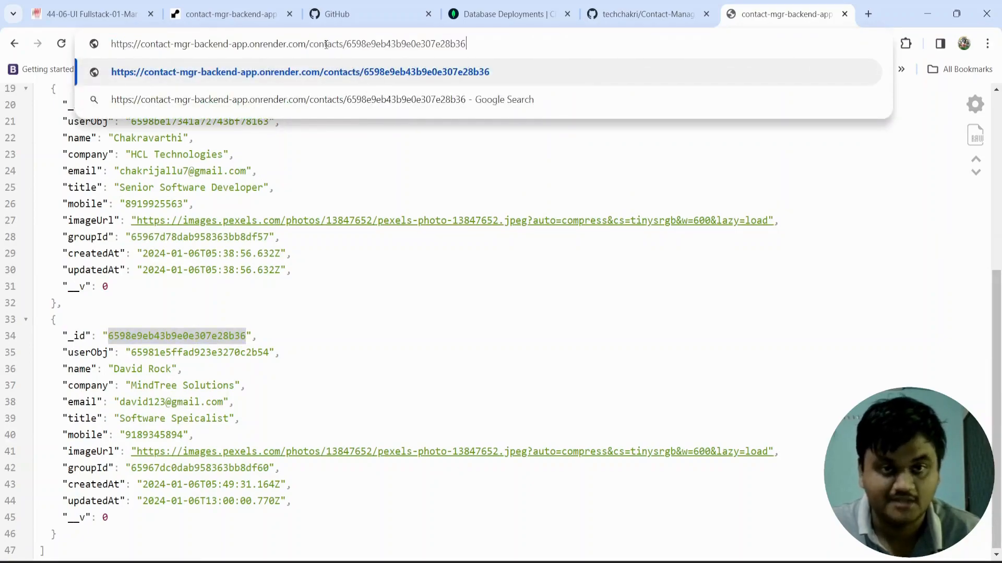
pyautogui.press('Return')
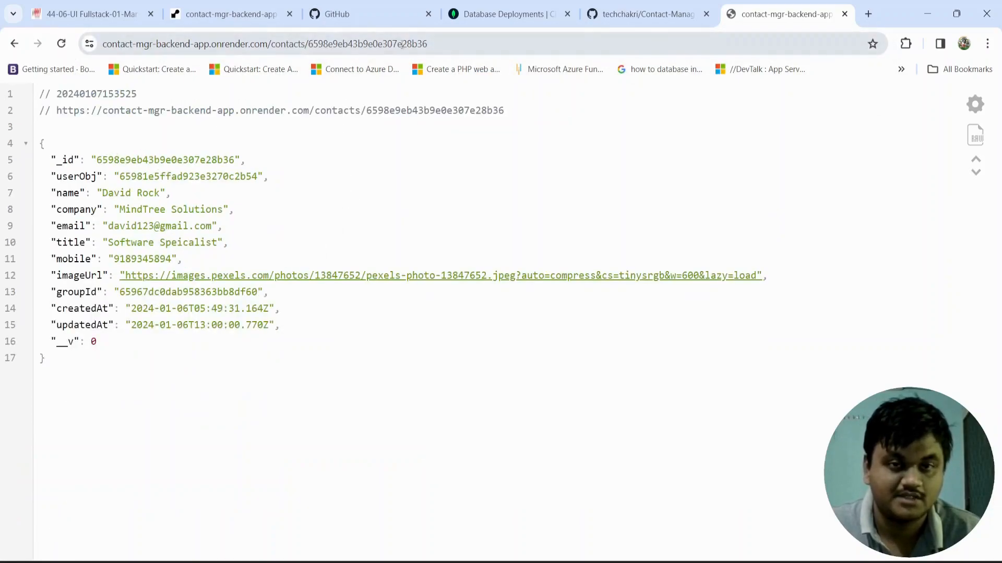
# Step: Request the /groups endpoint in place of the single-contact path and look through the returned groups
pyautogui.moveTo(428, 44); pyautogui.dragTo(272, 44)
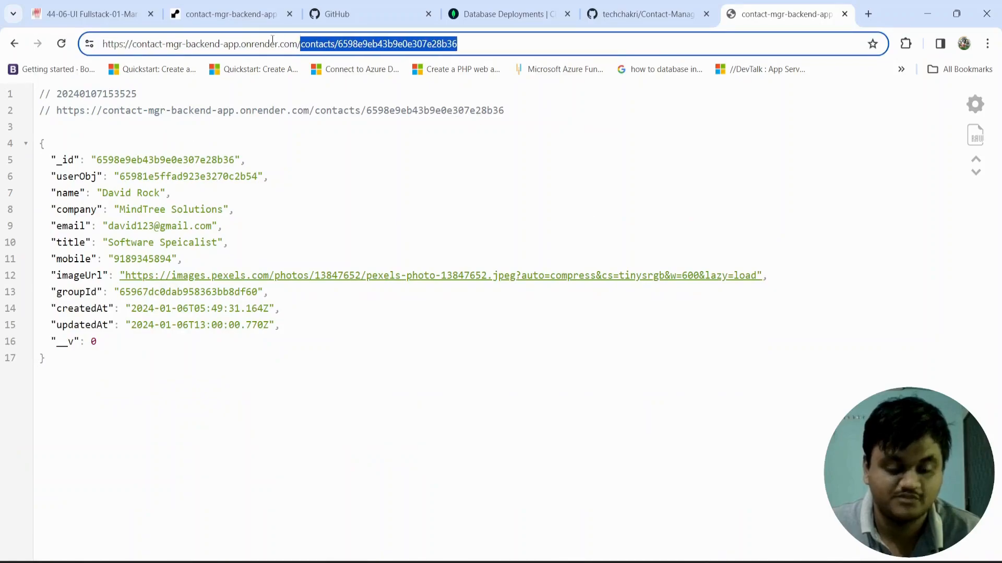
pyautogui.write('groups')
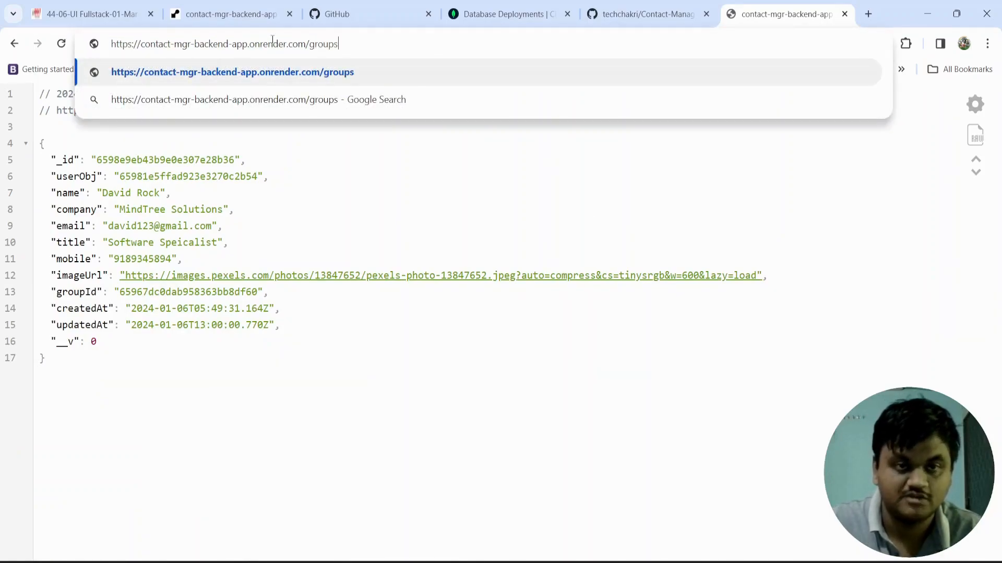
pyautogui.press('Return')
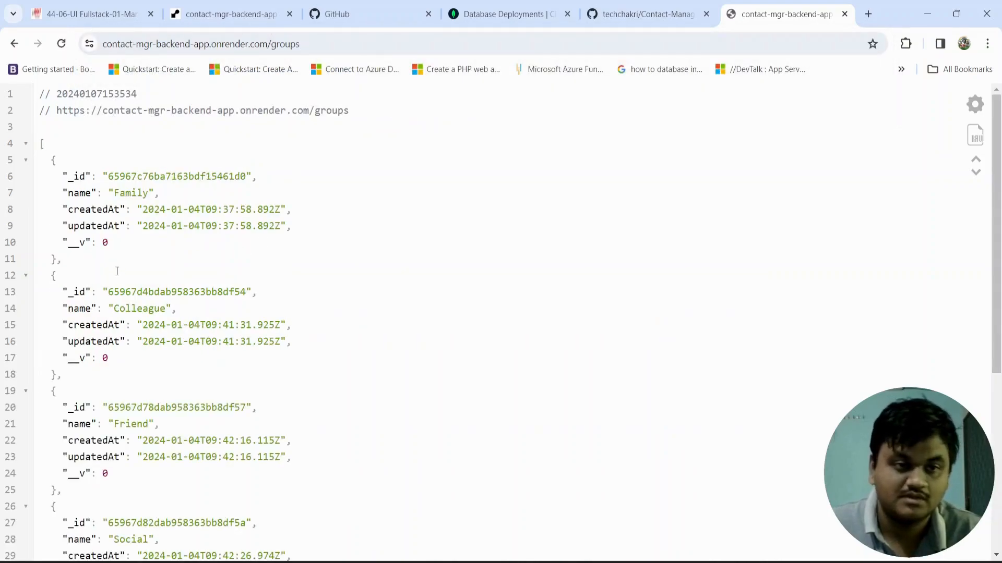
pyautogui.scroll(-5, 118, 274)
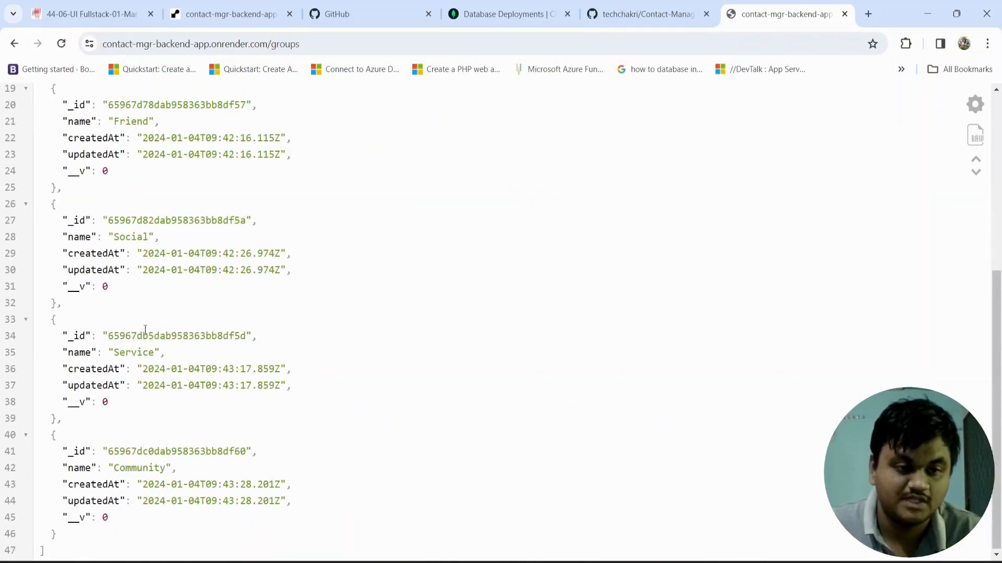
# Step: Copy the _id of the Service group, request it under /groups/ on the deployed backend, and examine the returned record
pyautogui.doubleClick(145, 336)
pyautogui.hotkey('ctrl', 'c')
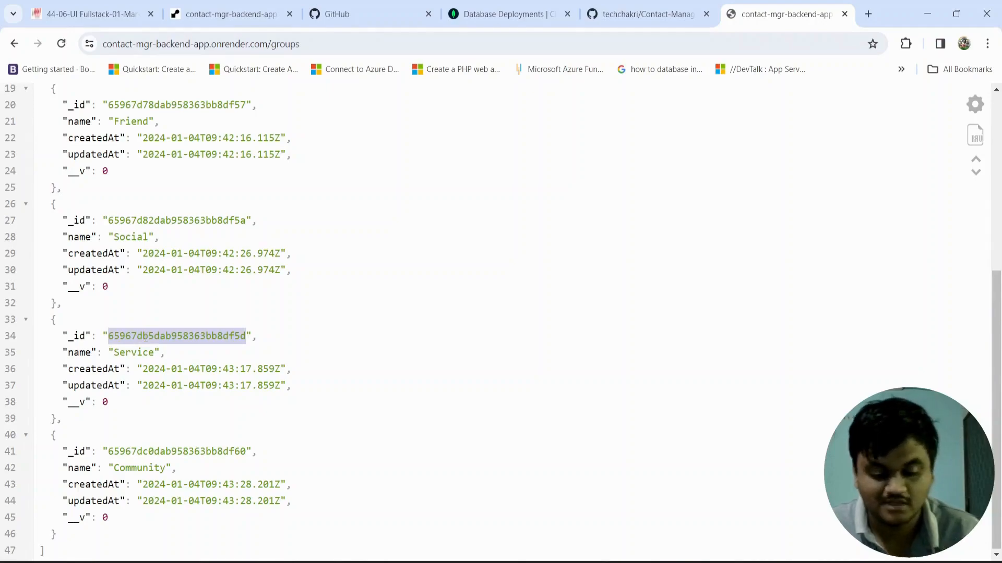
pyautogui.click(346, 46)
pyautogui.doubleClick(349, 46)
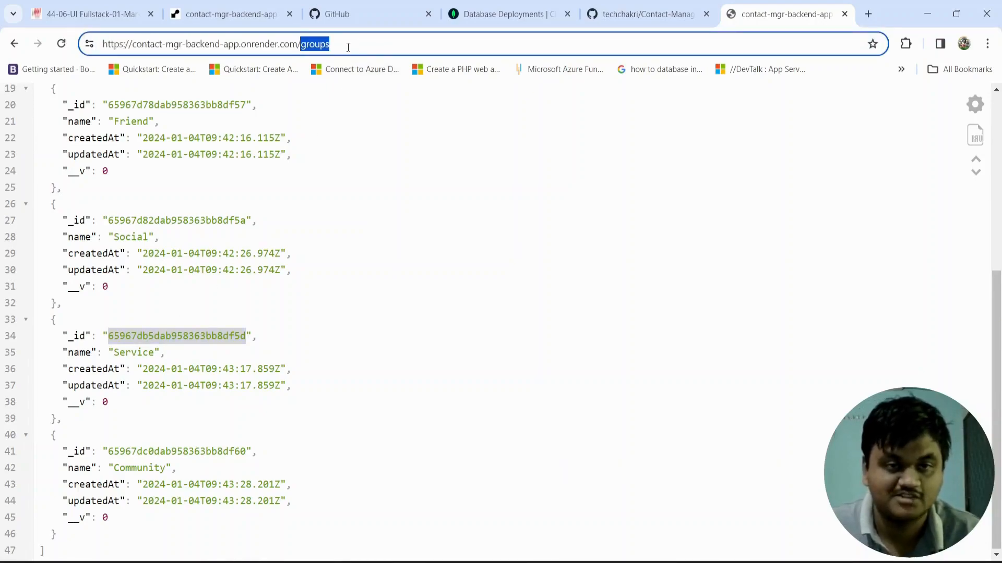
pyautogui.click(349, 46)
pyautogui.write('/')
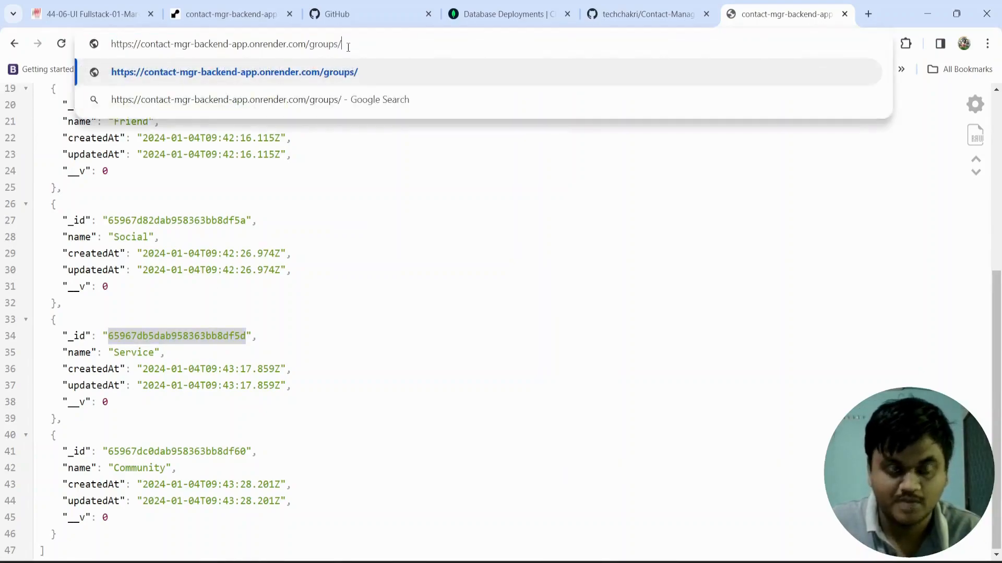
pyautogui.hotkey('ctrl', 'v')
pyautogui.press('Return')
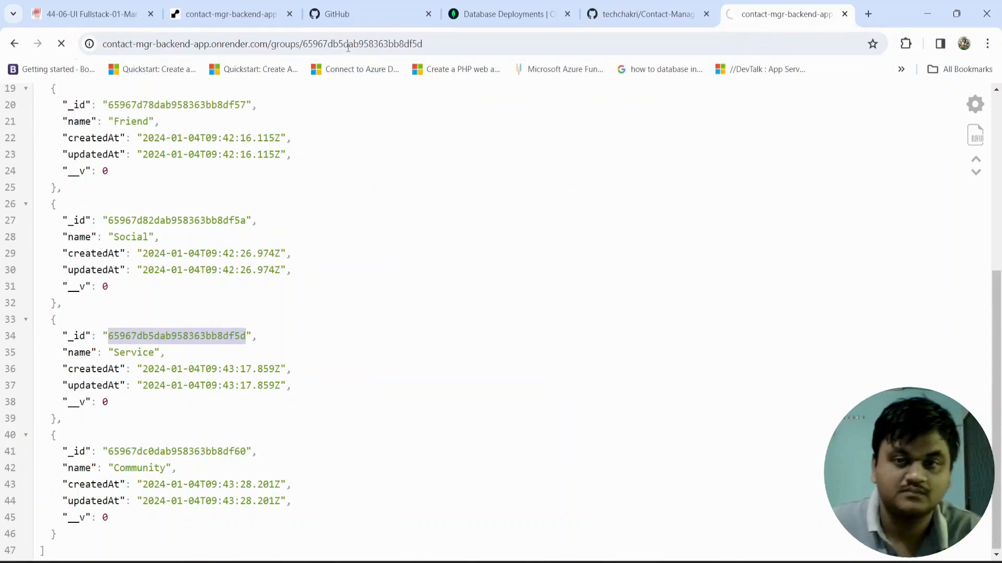
pyautogui.moveTo(117, 241); pyautogui.dragTo(35, 145)
pyautogui.click(136, 244)
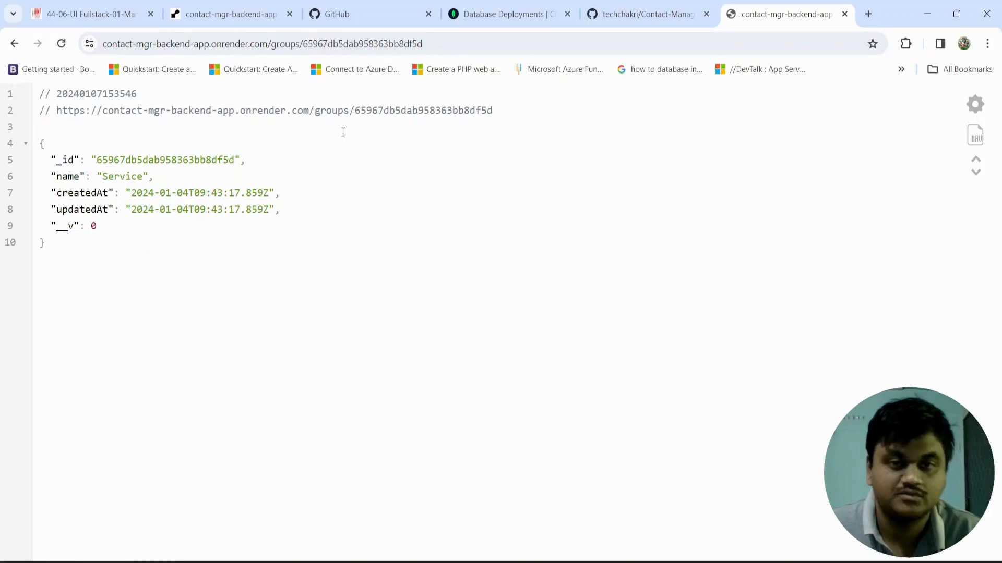
# Step: Check the MongoDB Atlas Database Deployments page, return to the Render page of contact-mgr-backend-app, and review its service details and deploy status
pyautogui.click(480, 16)
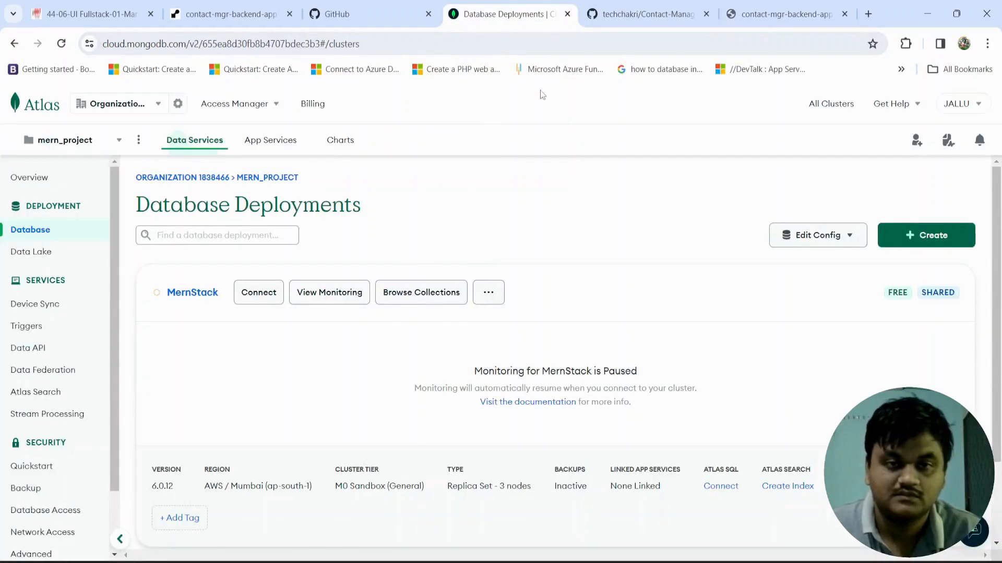
pyautogui.click(257, 14)
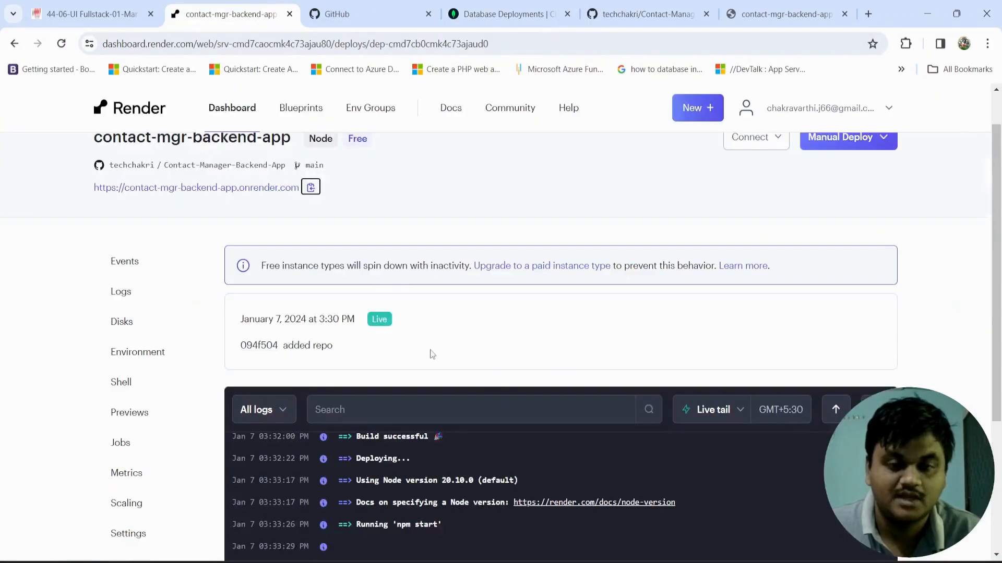
pyautogui.scroll(-4, 427, 345)
pyautogui.scroll(5, 475, 232)
pyautogui.scroll(5, 480, 219)
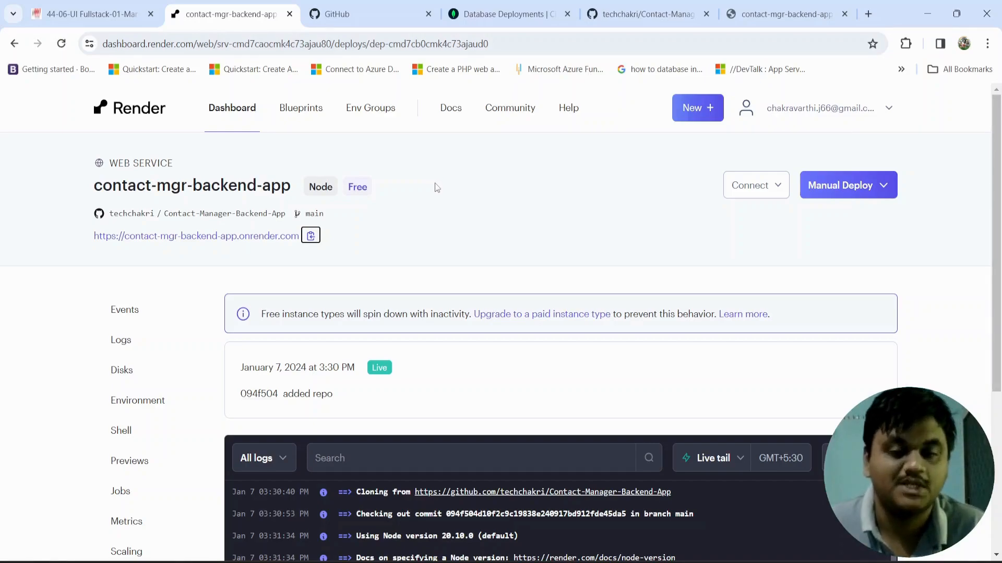
pyautogui.scroll(-1, 458, 318)
pyautogui.scroll(1, 457, 317)
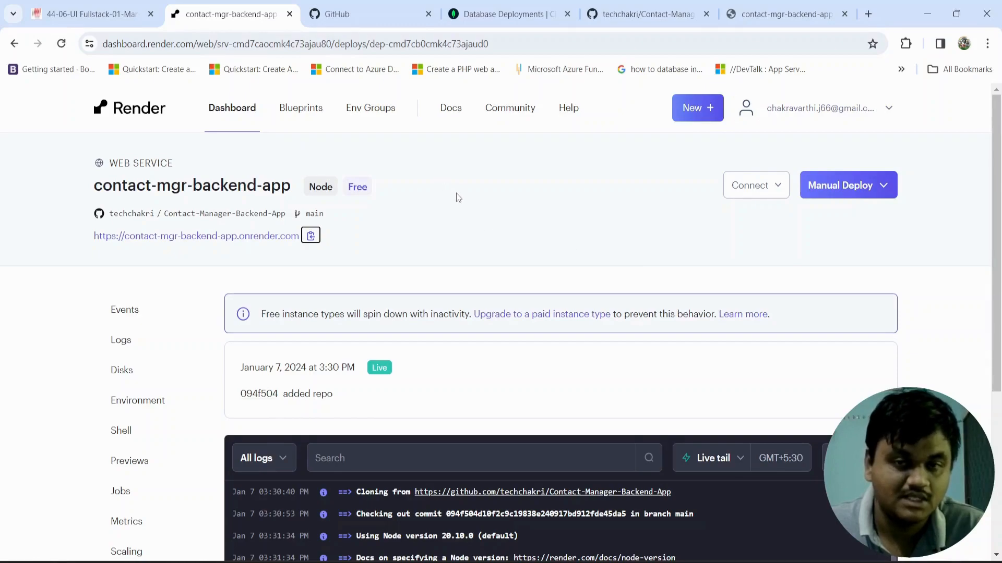
pyautogui.scroll(-2, 464, 250)
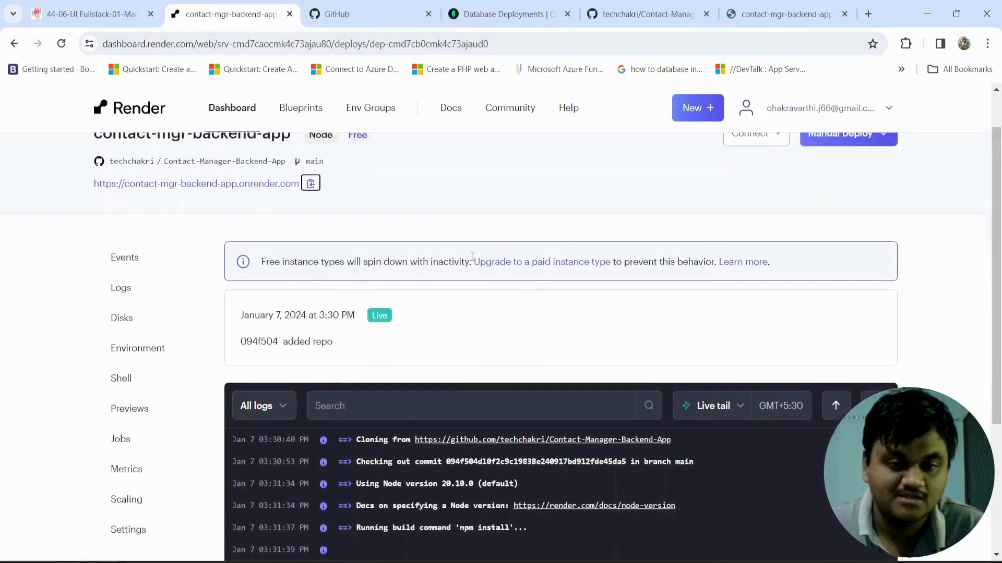
pyautogui.scroll(2, 470, 255)
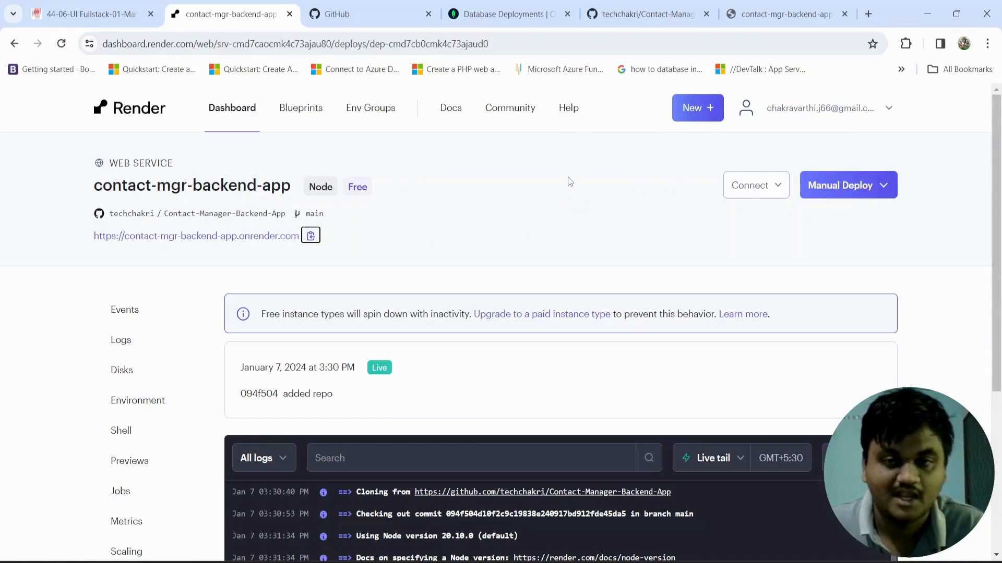
pyautogui.click(687, 118)
pyautogui.click(422, 167)
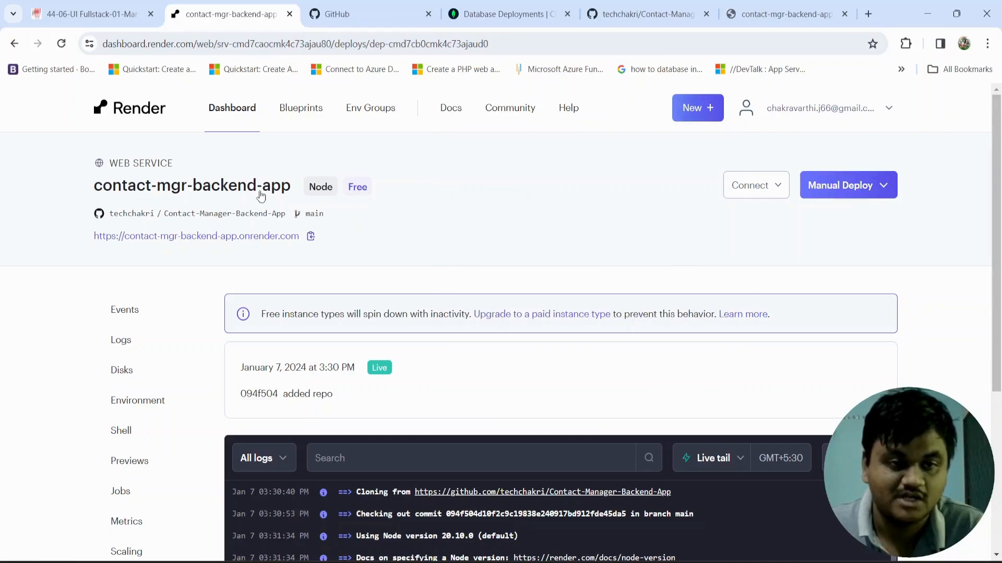
# Step: Review the deploy log of contact-mgr-backend-app from the repository clone to the database connection line
pyautogui.scroll(-5, 440, 267)
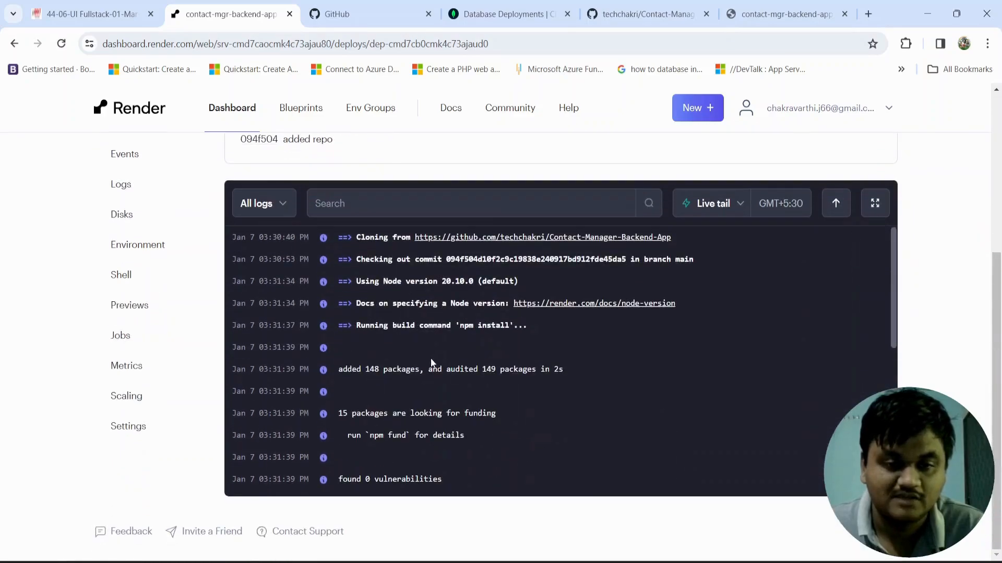
pyautogui.scroll(-5, 430, 358)
pyautogui.scroll(5, 434, 348)
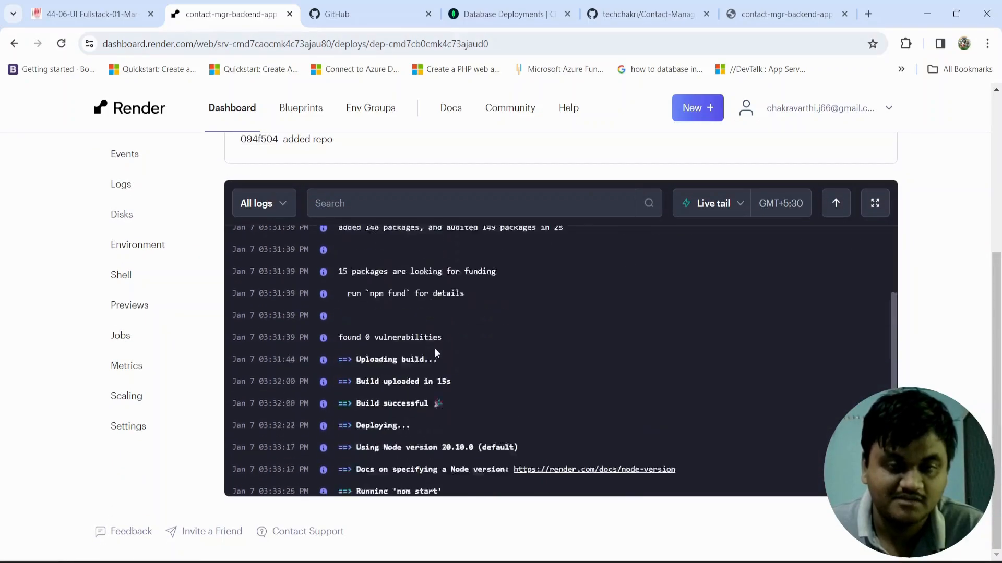
pyautogui.scroll(4, 440, 352)
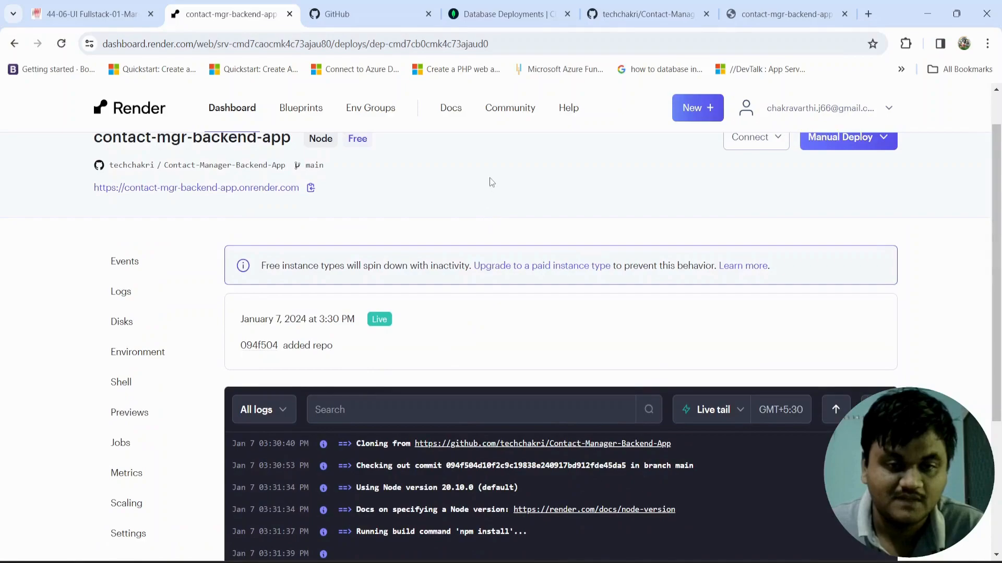
pyautogui.scroll(-4, 489, 177)
pyautogui.scroll(-5, 470, 299)
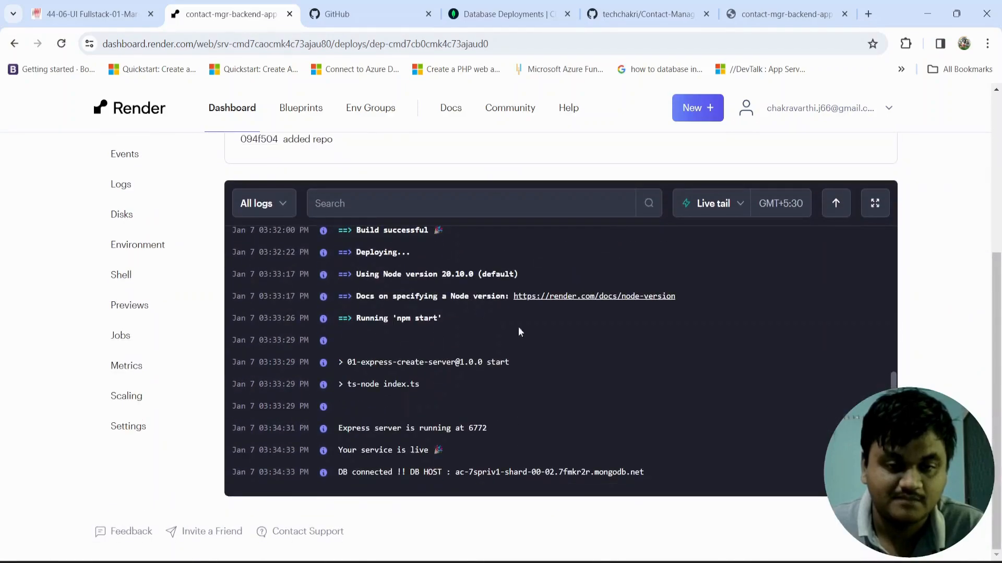
# Step: Look over the service types offered for creating a new service, and return to the dashboard's service overview
pyautogui.scroll(3, 553, 355)
pyautogui.scroll(5, 557, 356)
pyautogui.scroll(3, 469, 157)
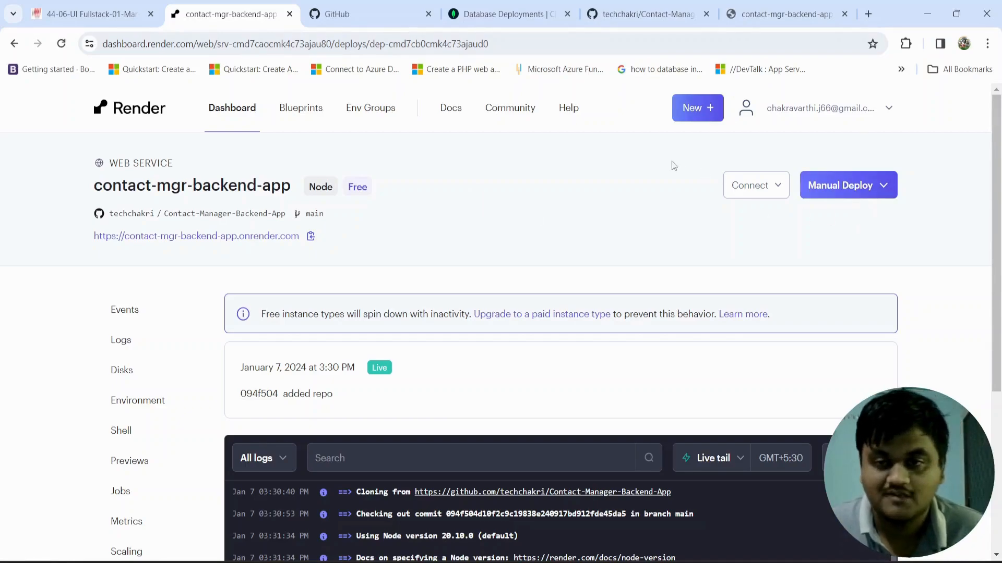
pyautogui.click(702, 108)
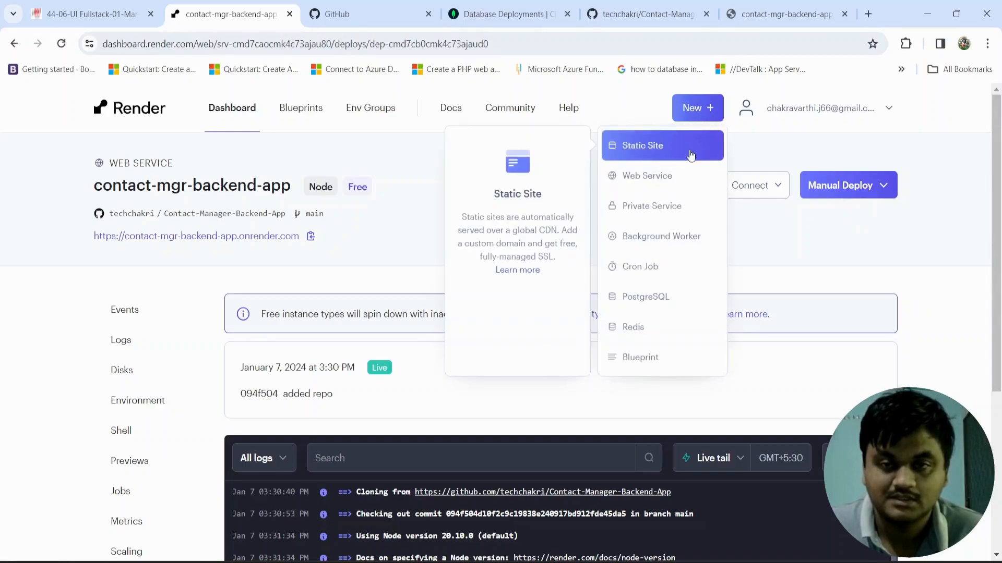
pyautogui.click(234, 111)
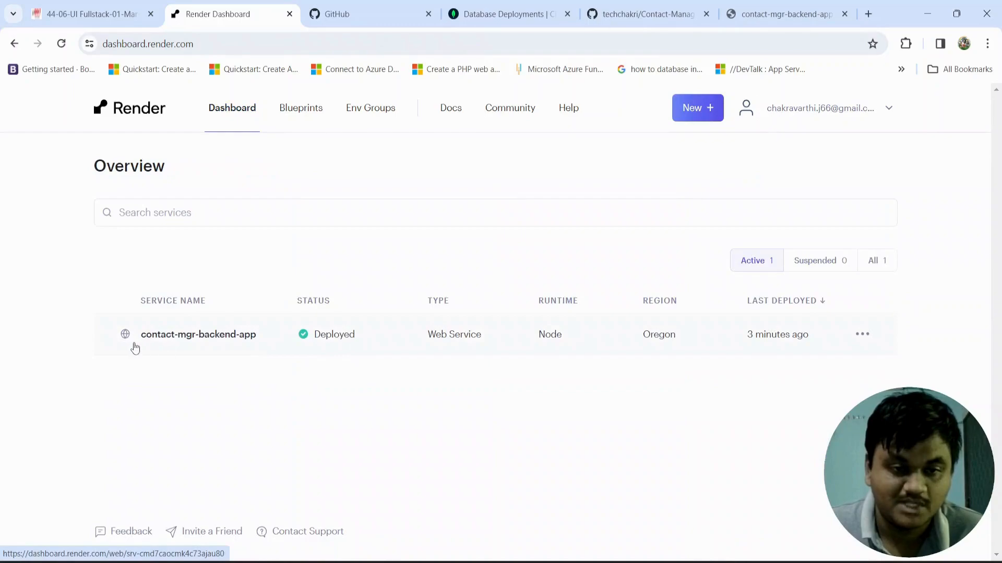
# Step: Open the settings of contact-mgr-backend-app from the service overview and review them from General through Health Checks
pyautogui.click(857, 341)
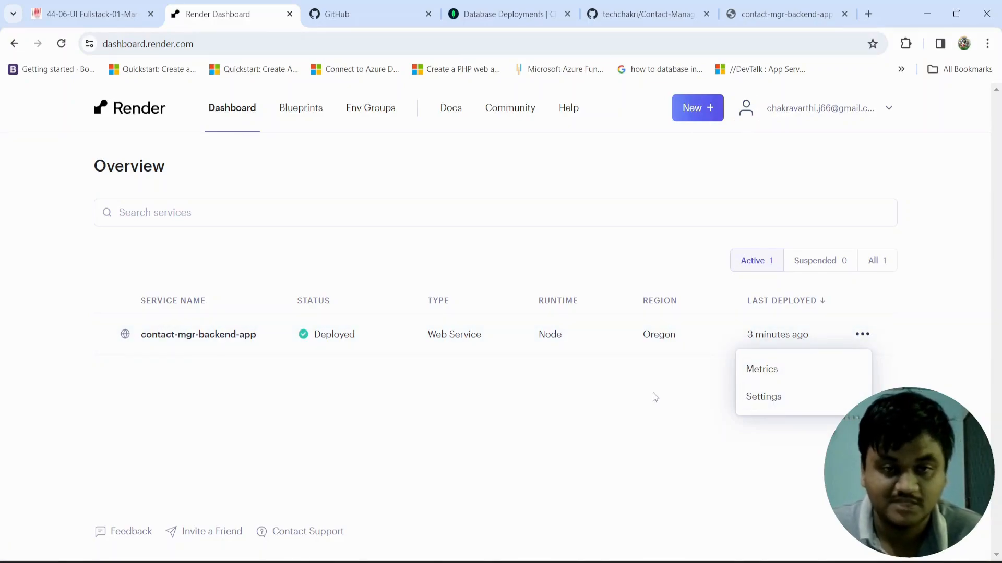
pyautogui.click(756, 400)
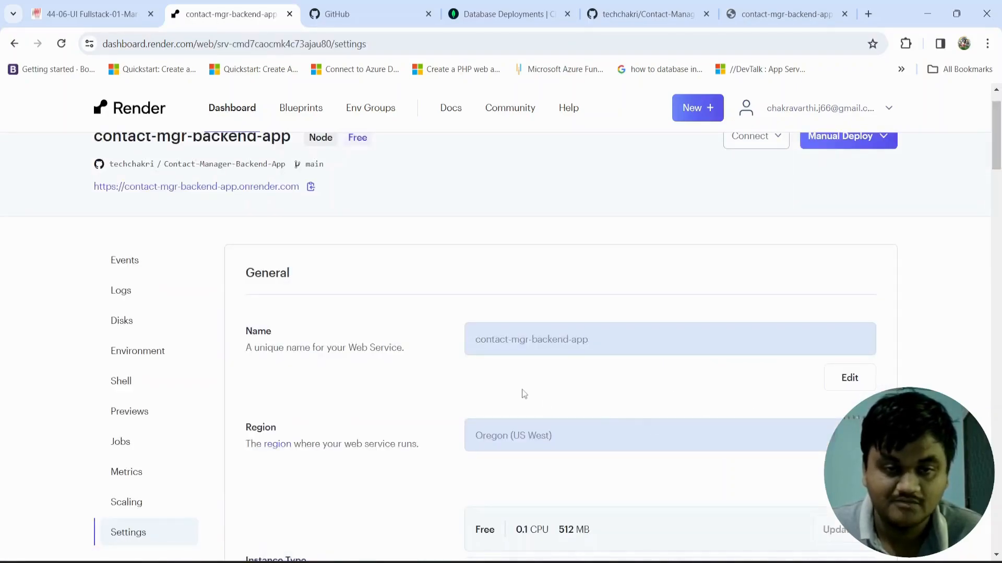
pyautogui.scroll(-7, 449, 396)
pyautogui.scroll(-4, 450, 396)
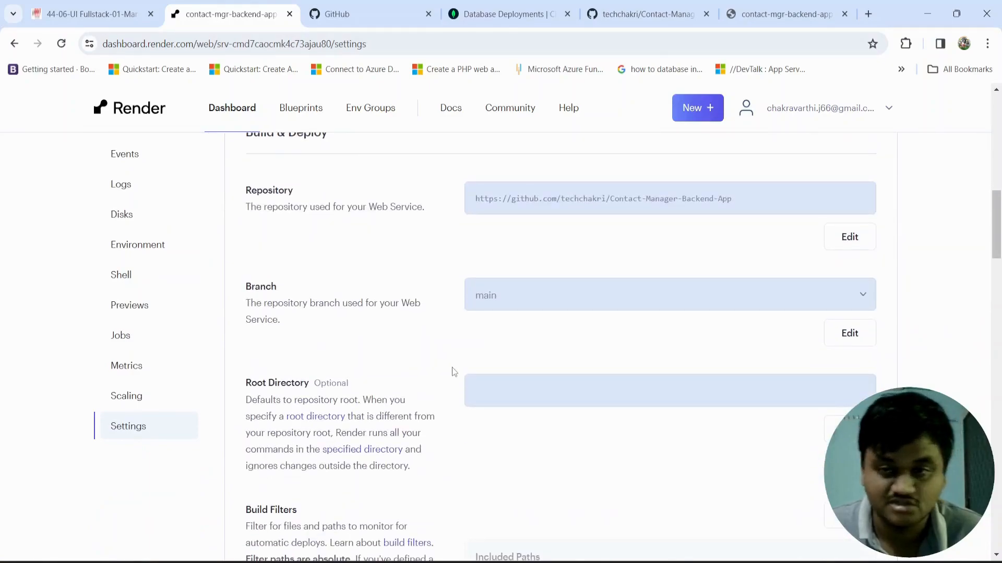
pyautogui.scroll(-20, 442, 409)
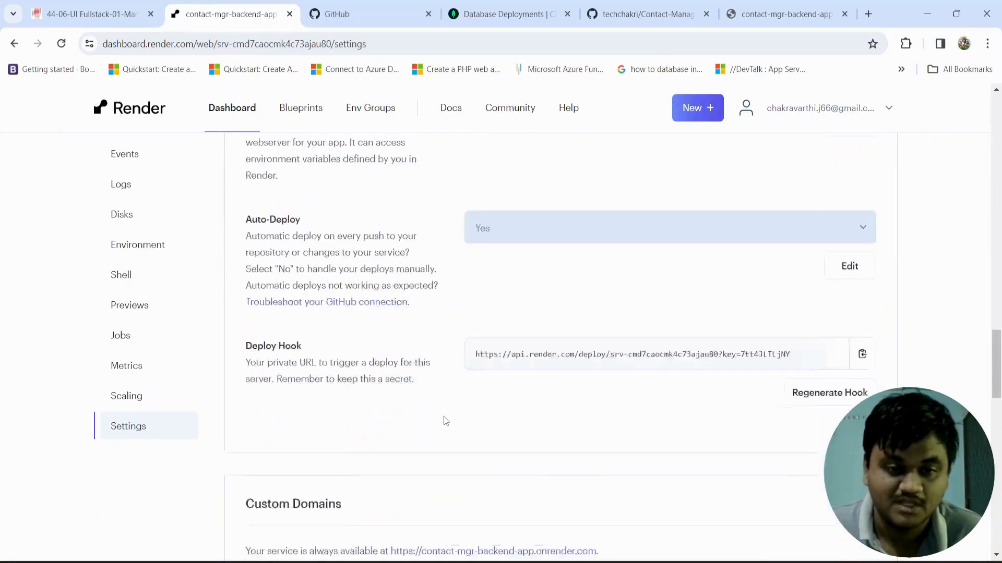
pyautogui.scroll(-10, 446, 425)
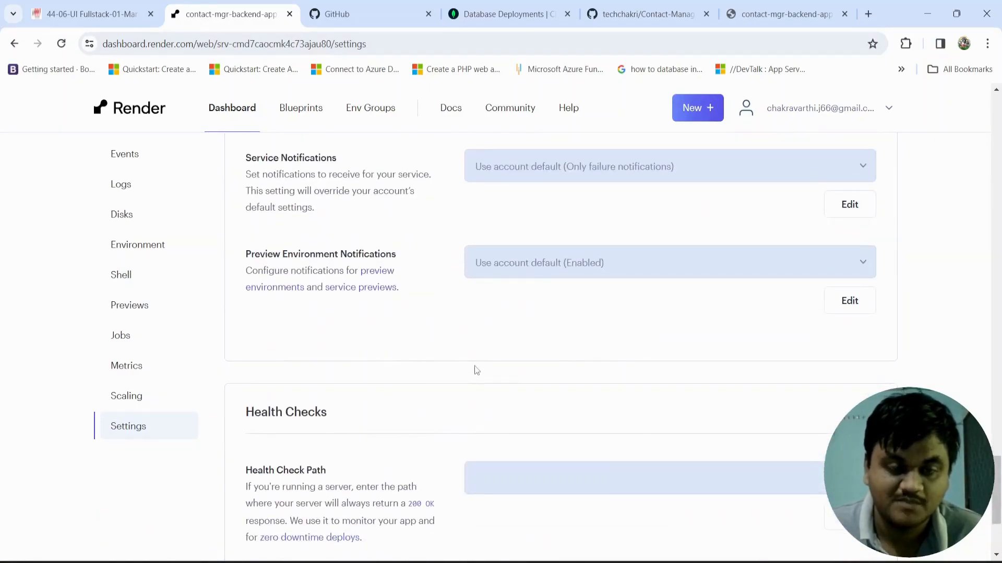
pyautogui.scroll(-3, 476, 370)
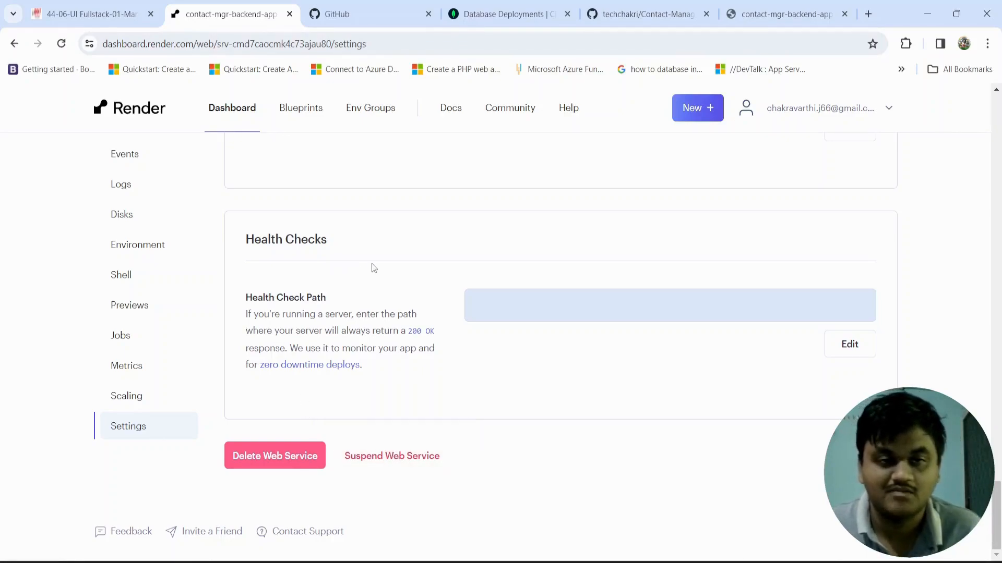
pyautogui.scroll(15, 434, 311)
pyautogui.scroll(15, 449, 329)
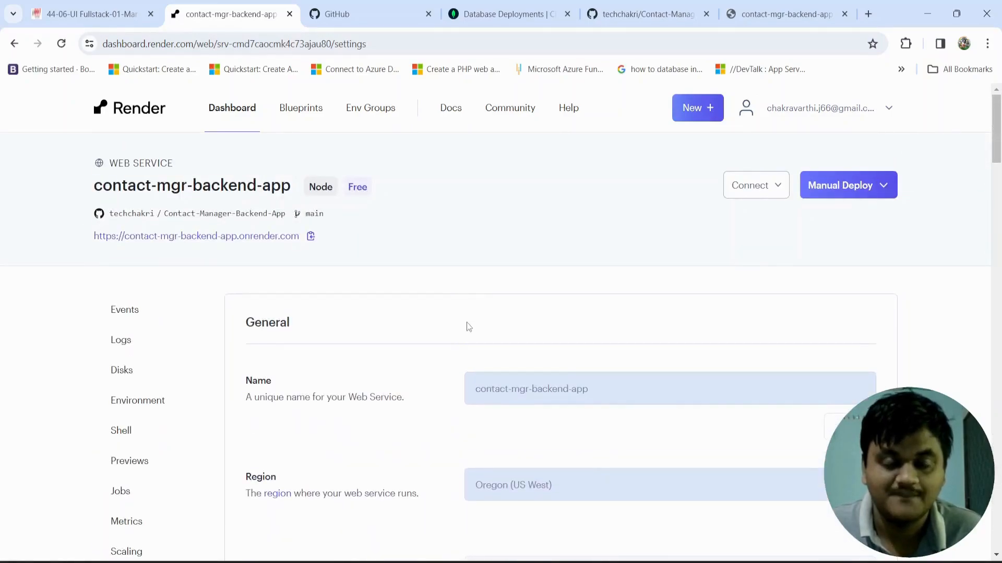
# Step: Suspend the contact-mgr-backend-app web service from its settings
pyautogui.scroll(-20, 465, 326)
pyautogui.scroll(-5, 468, 347)
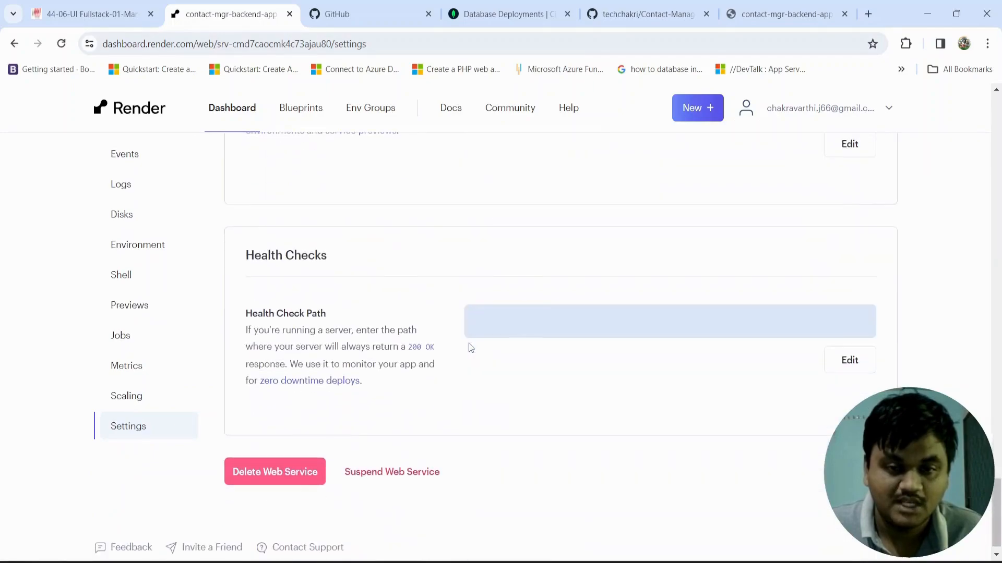
pyautogui.click(412, 472)
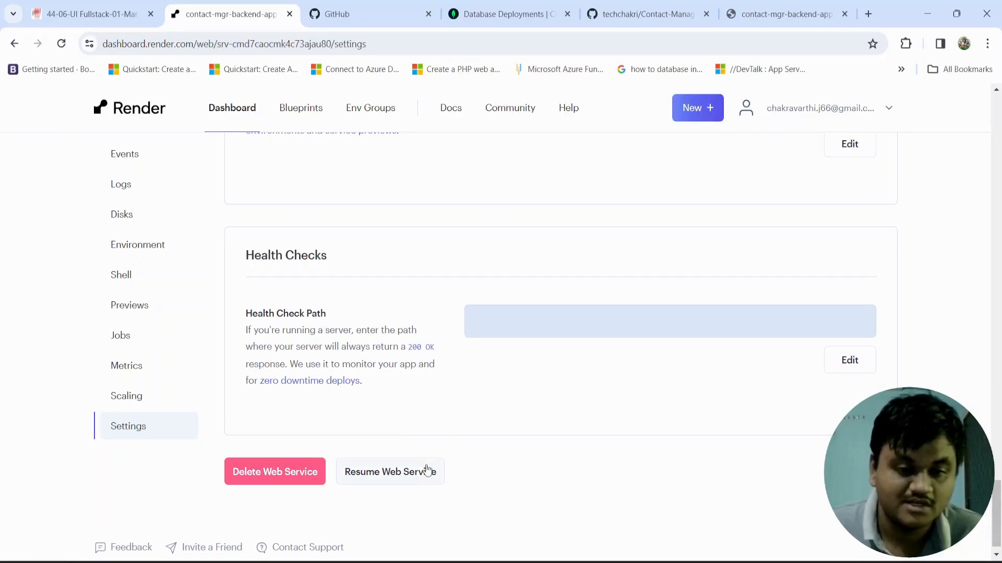
pyautogui.scroll(5, 459, 341)
pyautogui.scroll(5, 464, 351)
pyautogui.scroll(-10, 461, 355)
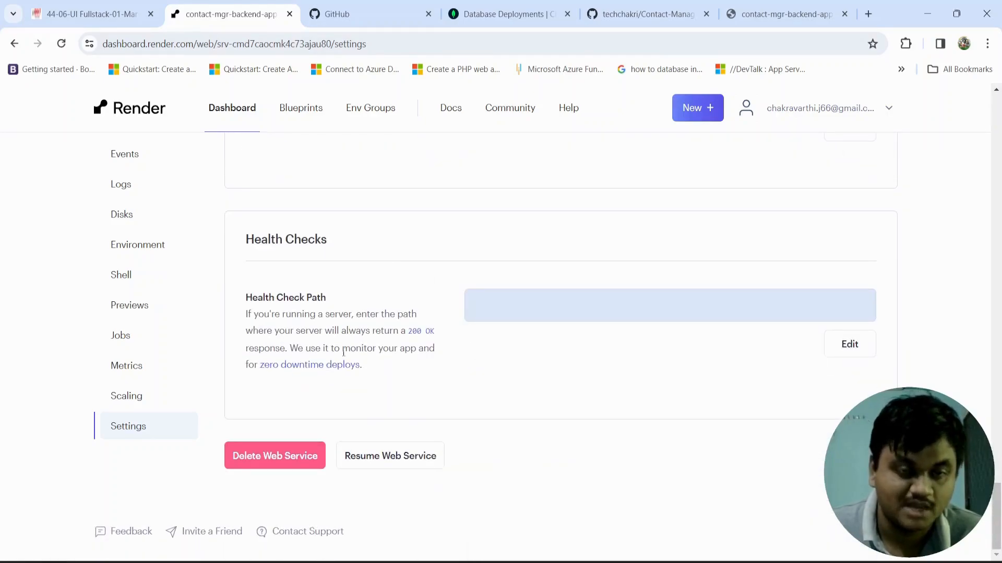
pyautogui.click(286, 461)
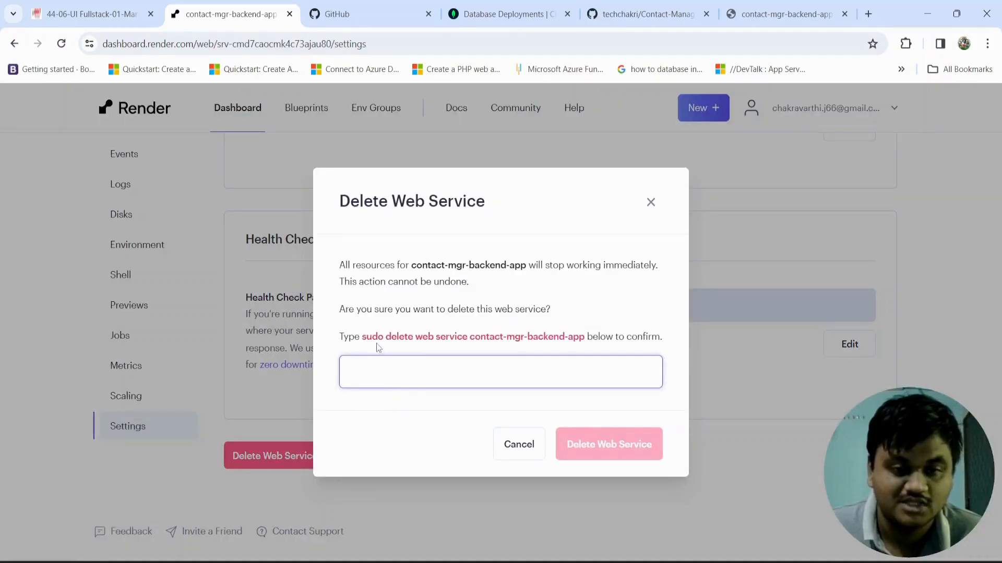
pyautogui.moveTo(362, 339); pyautogui.dragTo(588, 340)
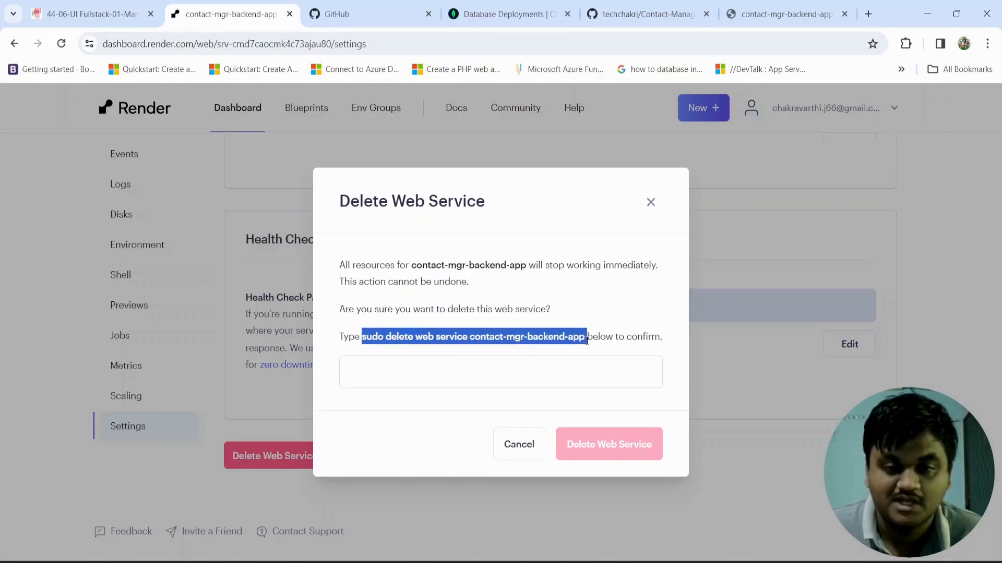
pyautogui.click(491, 373)
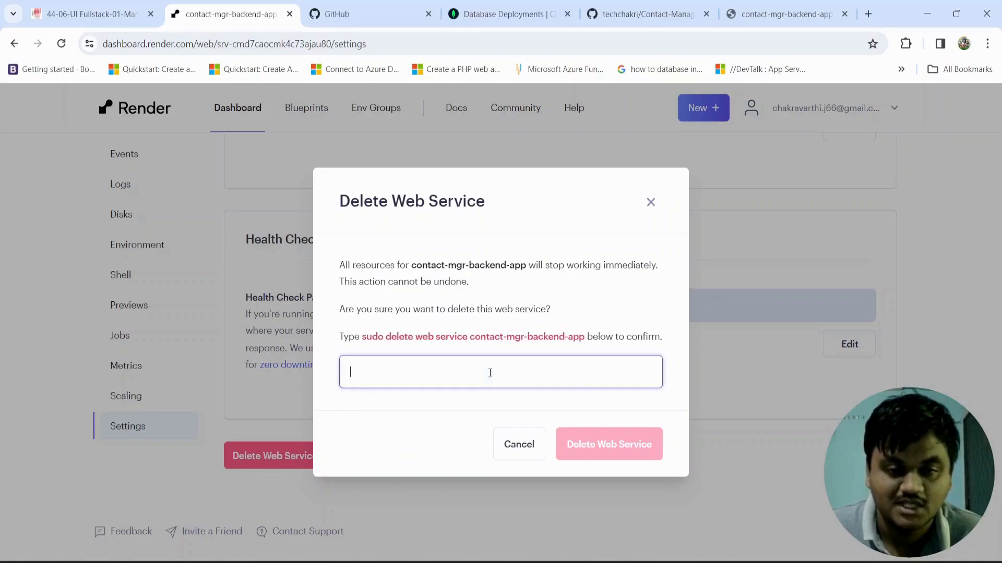
pyautogui.click(529, 451)
pyautogui.scroll(10, 561, 413)
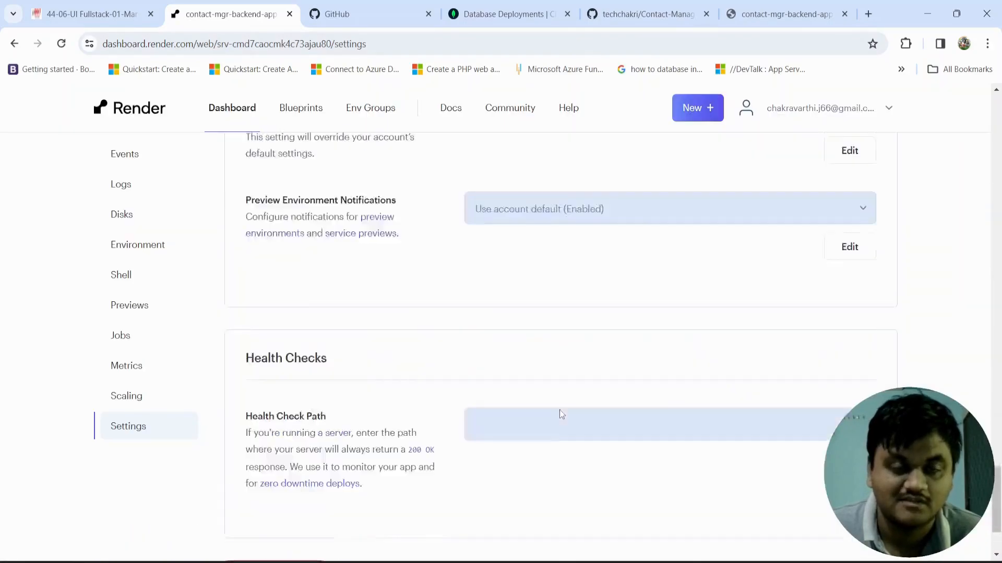
pyautogui.scroll(10, 569, 394)
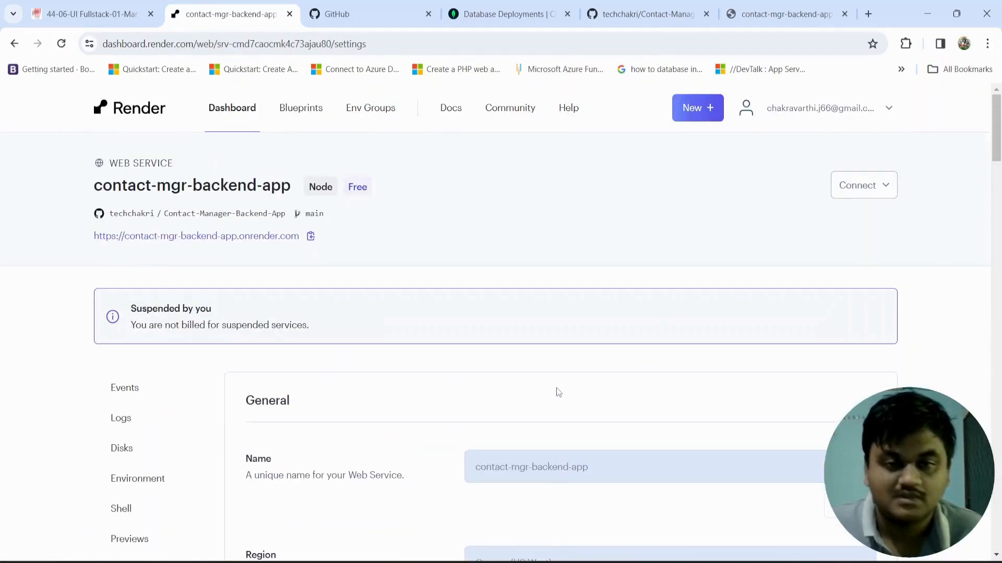